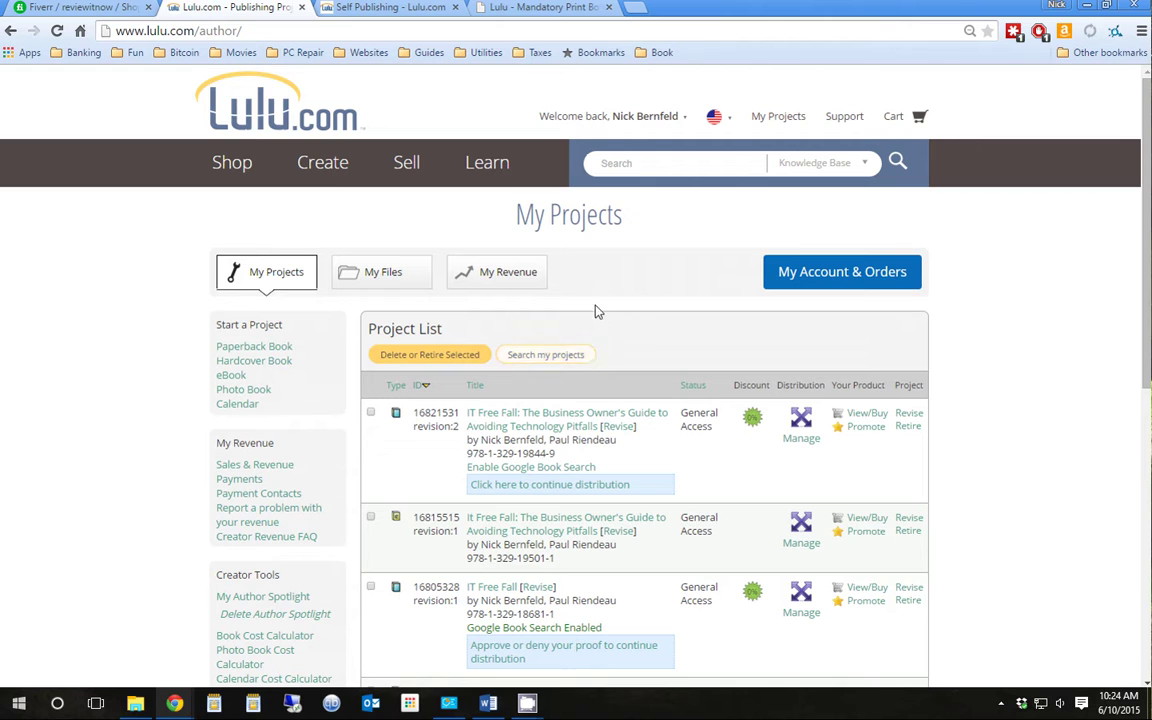
Open the 'IT Free Fall' title in the third row of My Projects
{"action": "scroll", "coordinate": [643, 342], "scroll_direction": "down", "scroll_amount": 1}
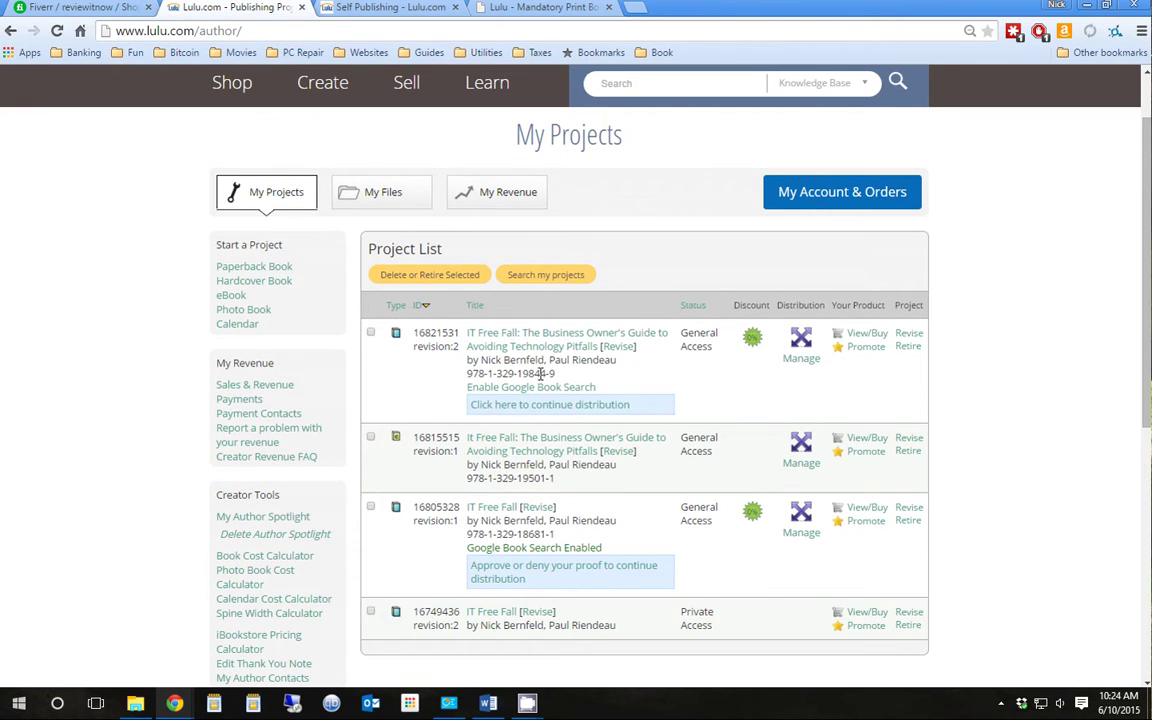
{"action": "left_click", "coordinate": [490, 508]}
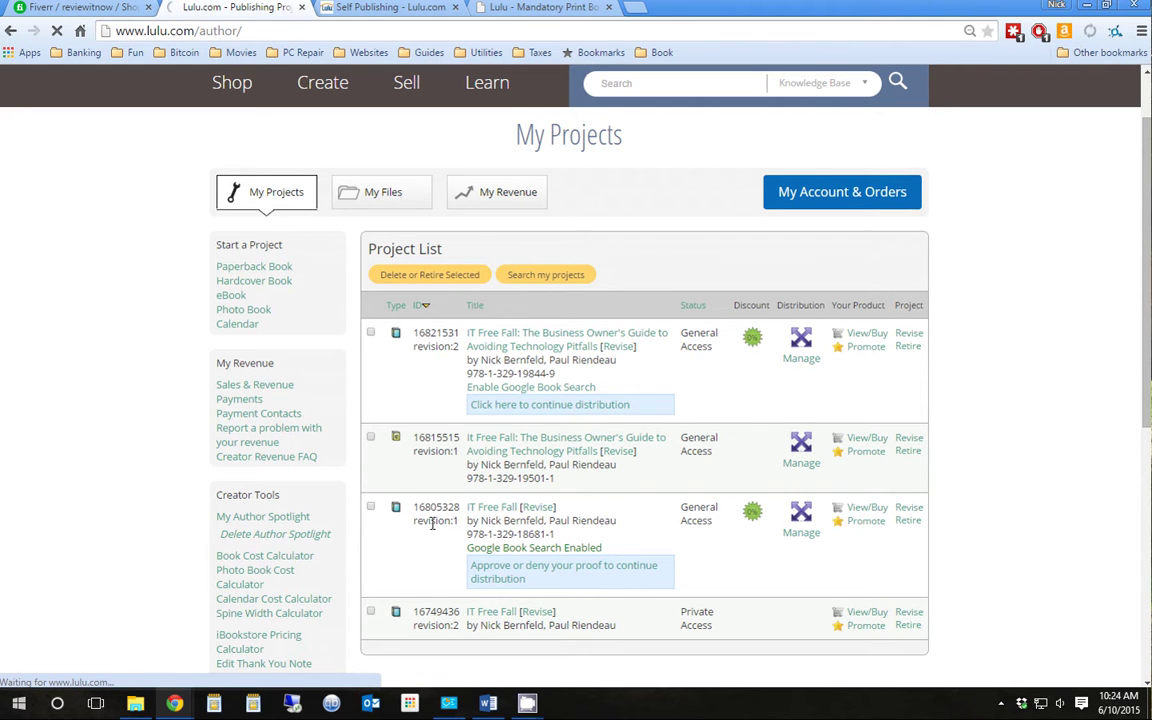
{"action": "scroll", "coordinate": [480, 350], "scroll_direction": "down", "scroll_amount": 2}
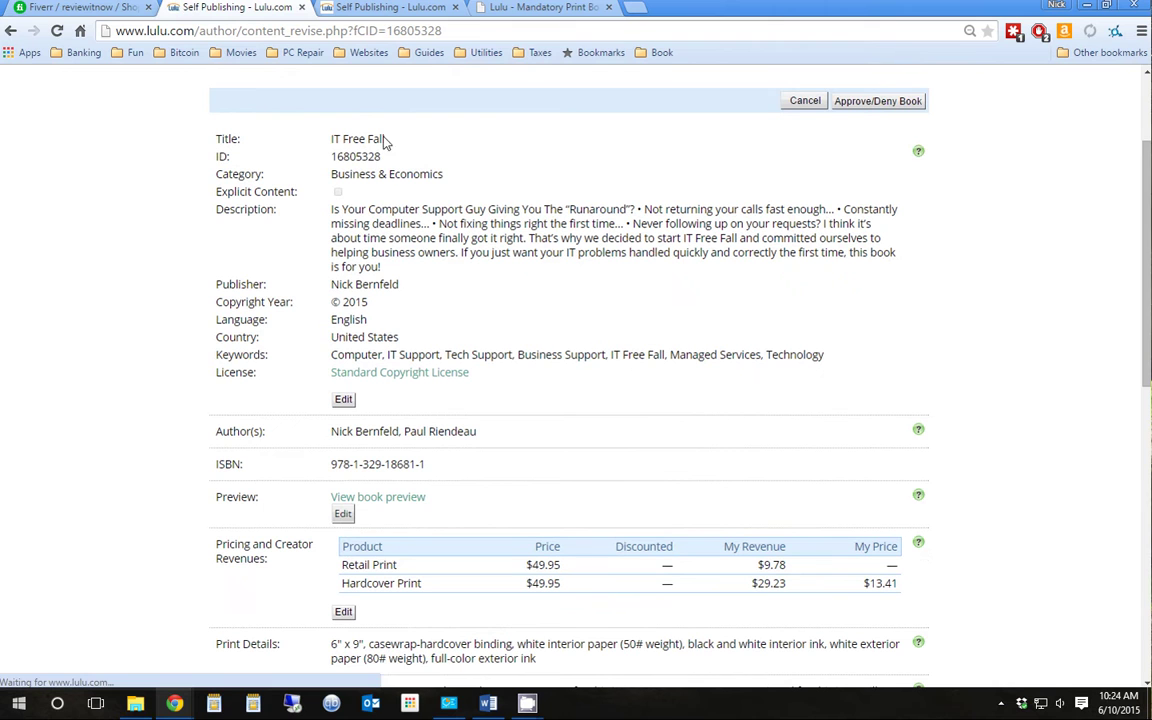
{"action": "scroll", "coordinate": [615, 315], "scroll_direction": "down", "scroll_amount": 1}
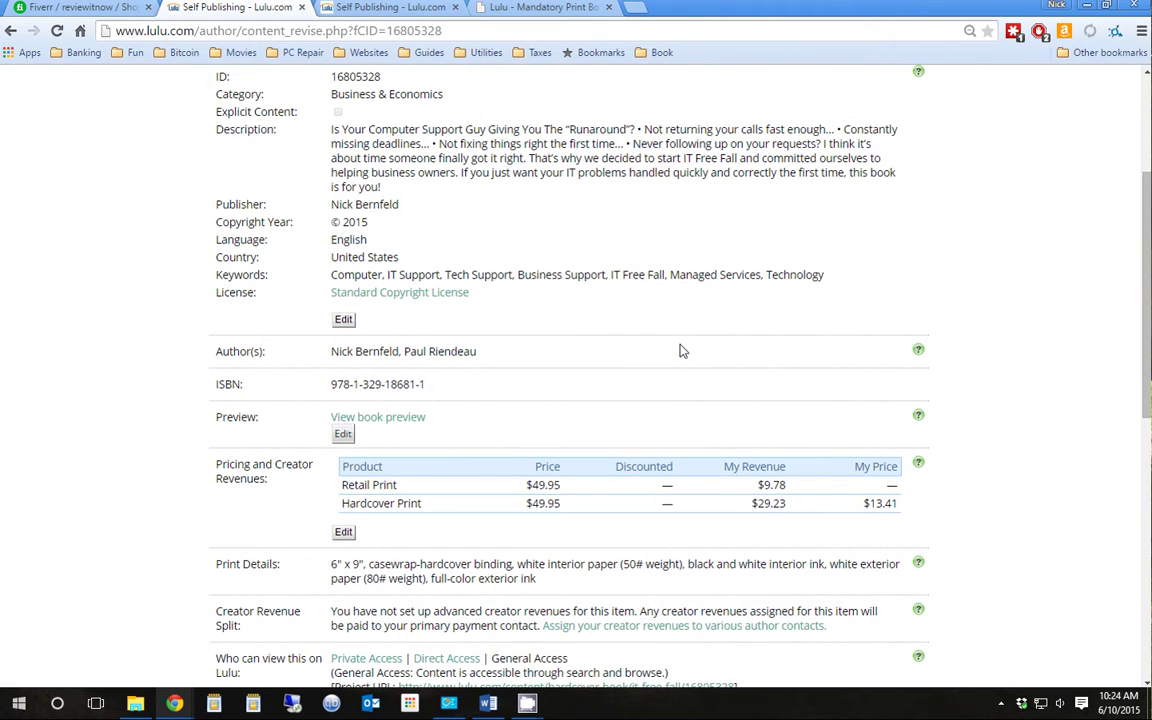
{"action": "scroll", "coordinate": [676, 351], "scroll_direction": "down", "scroll_amount": 2}
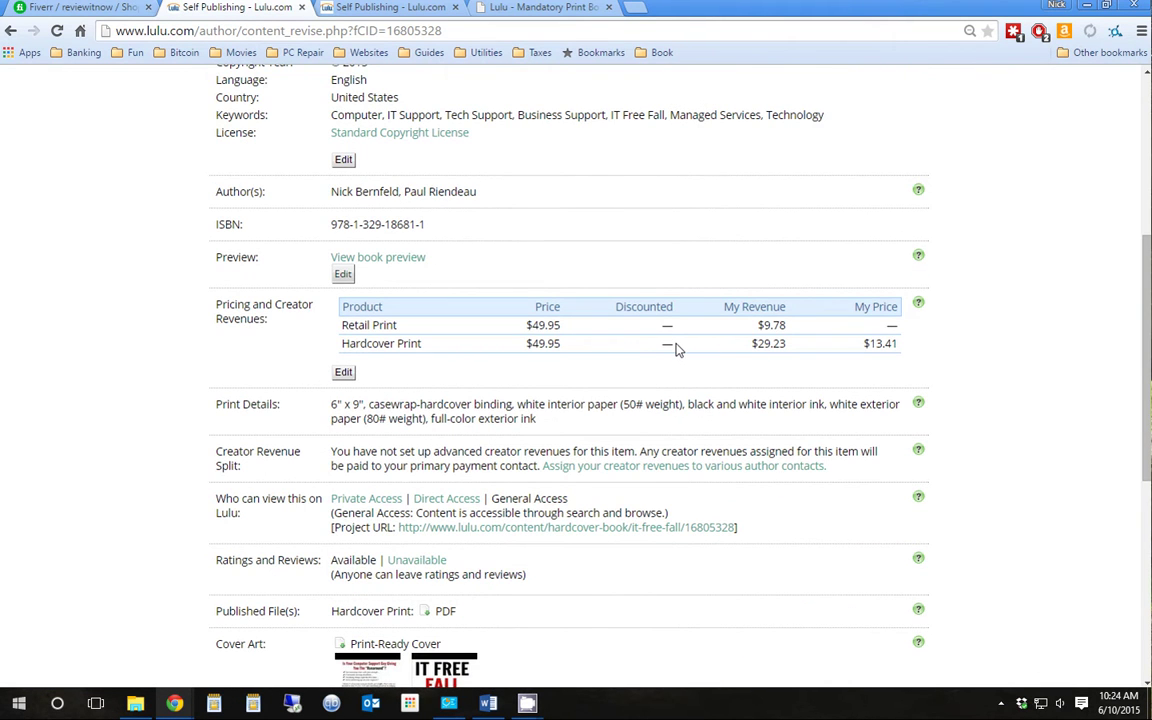
{"action": "scroll", "coordinate": [665, 345], "scroll_direction": "up", "scroll_amount": 1}
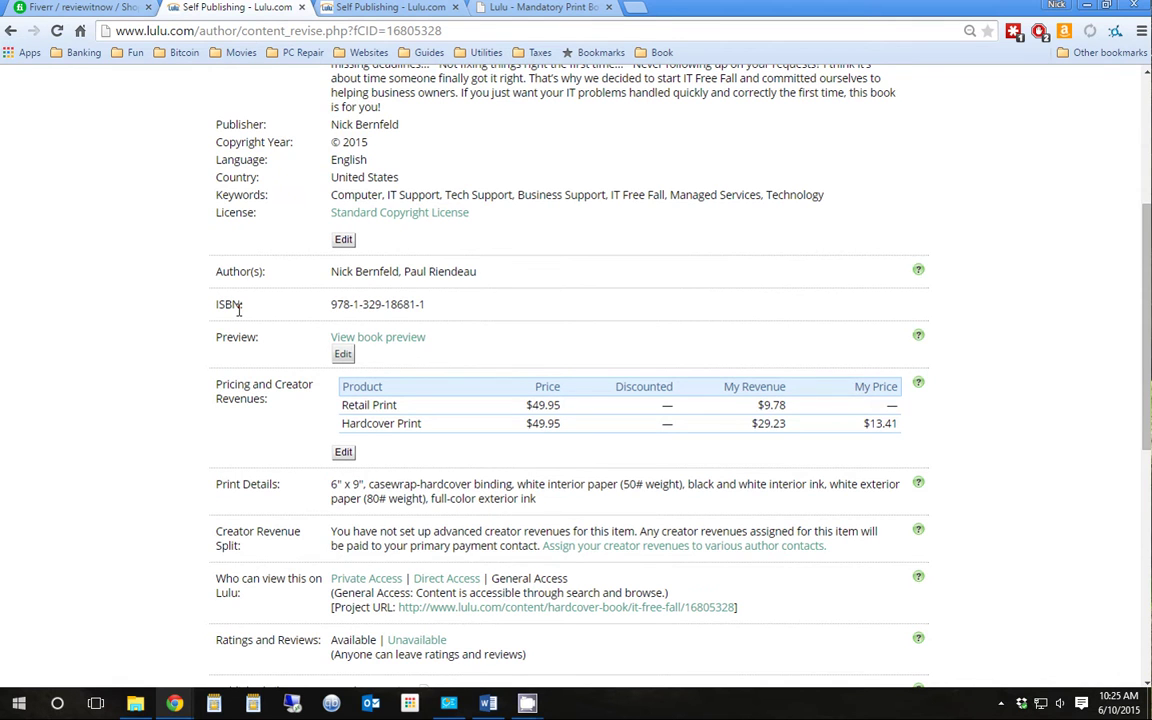
{"action": "scroll", "coordinate": [238, 309], "scroll_direction": "up", "scroll_amount": 1}
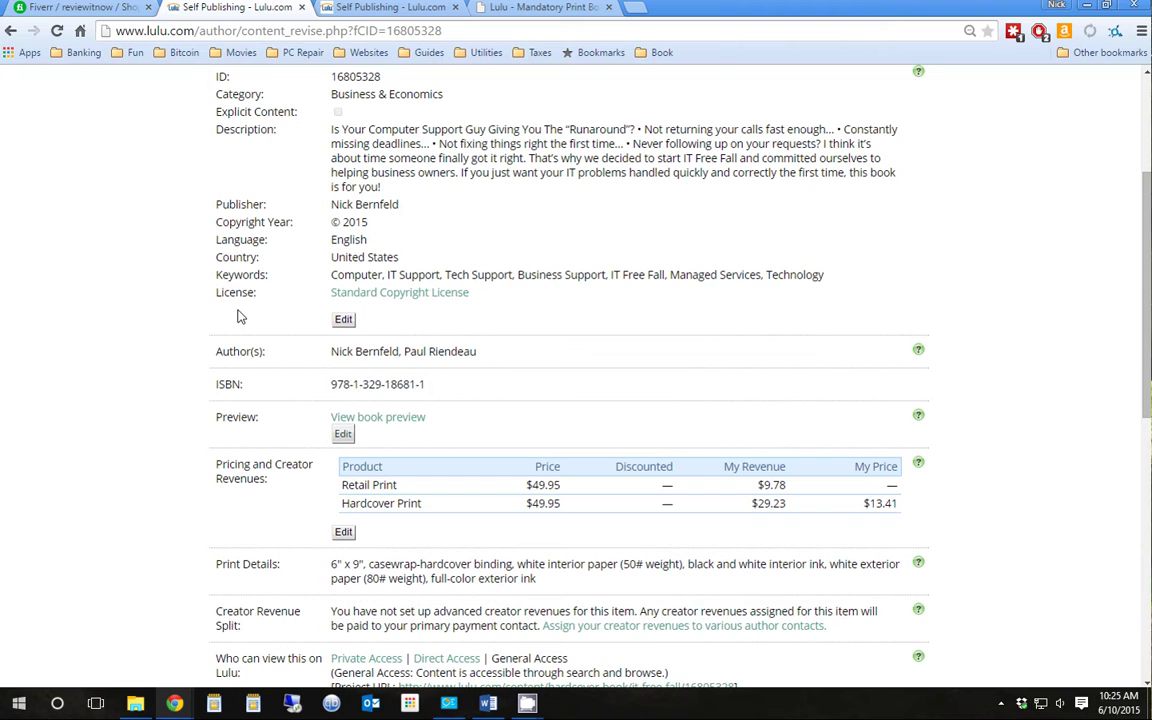
{"action": "left_click_drag", "start_coordinate": [331, 384], "coordinate": [428, 395]}
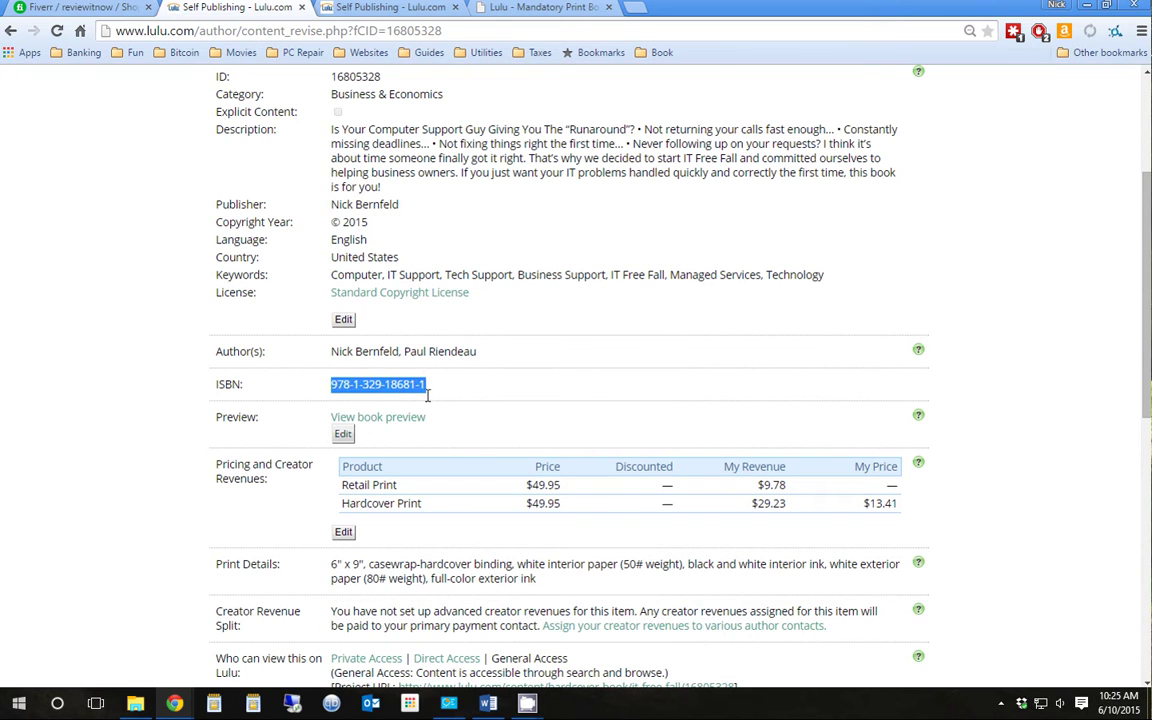
{"action": "left_click", "coordinate": [336, 385]}
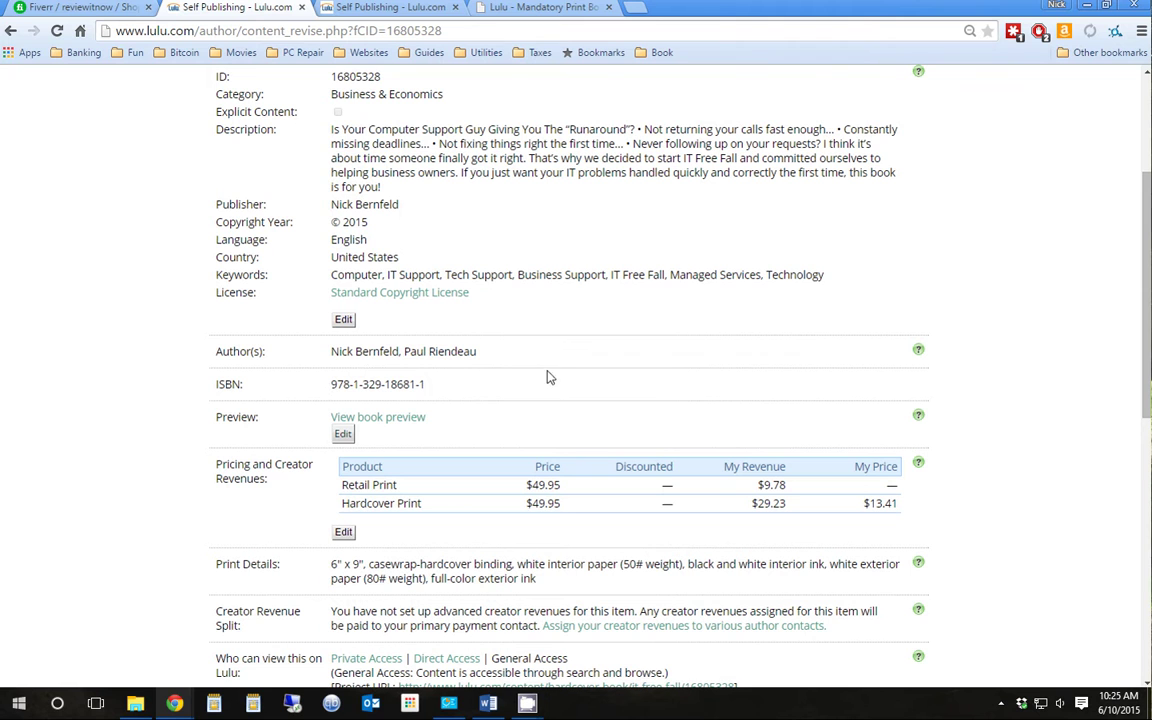
{"action": "scroll", "coordinate": [577, 379], "scroll_direction": "down", "scroll_amount": 1}
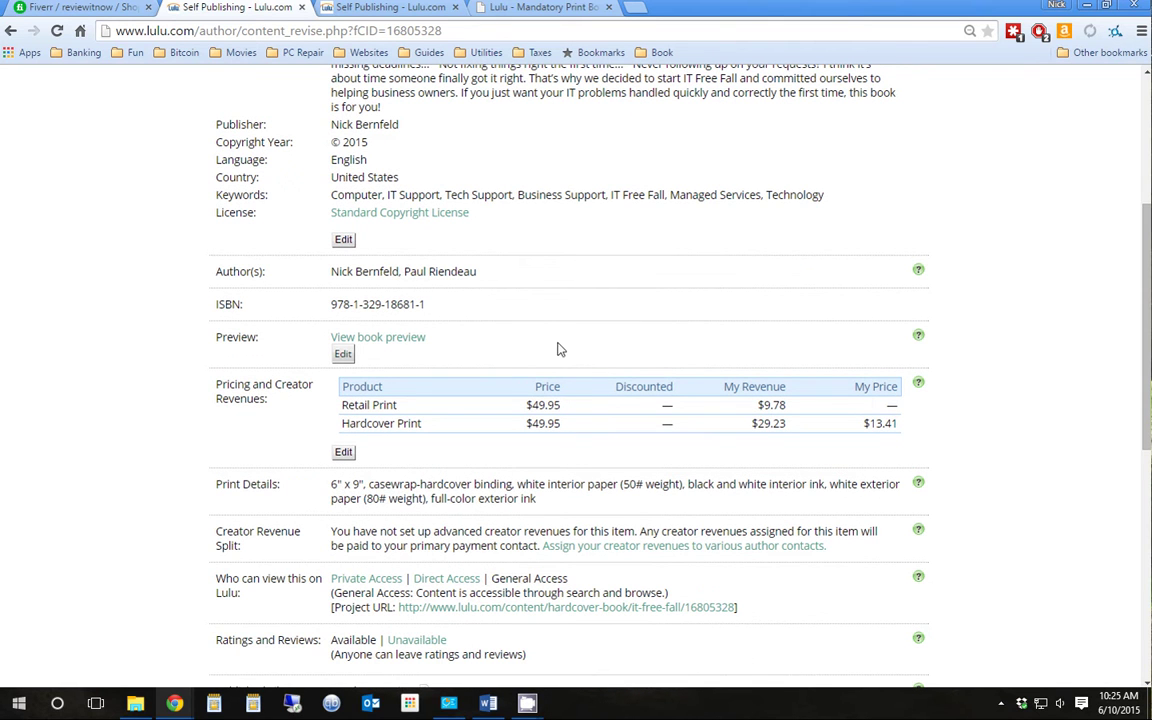
{"action": "left_click", "coordinate": [489, 704]}
{"action": "scroll", "coordinate": [690, 485], "scroll_direction": "down", "scroll_amount": 5}
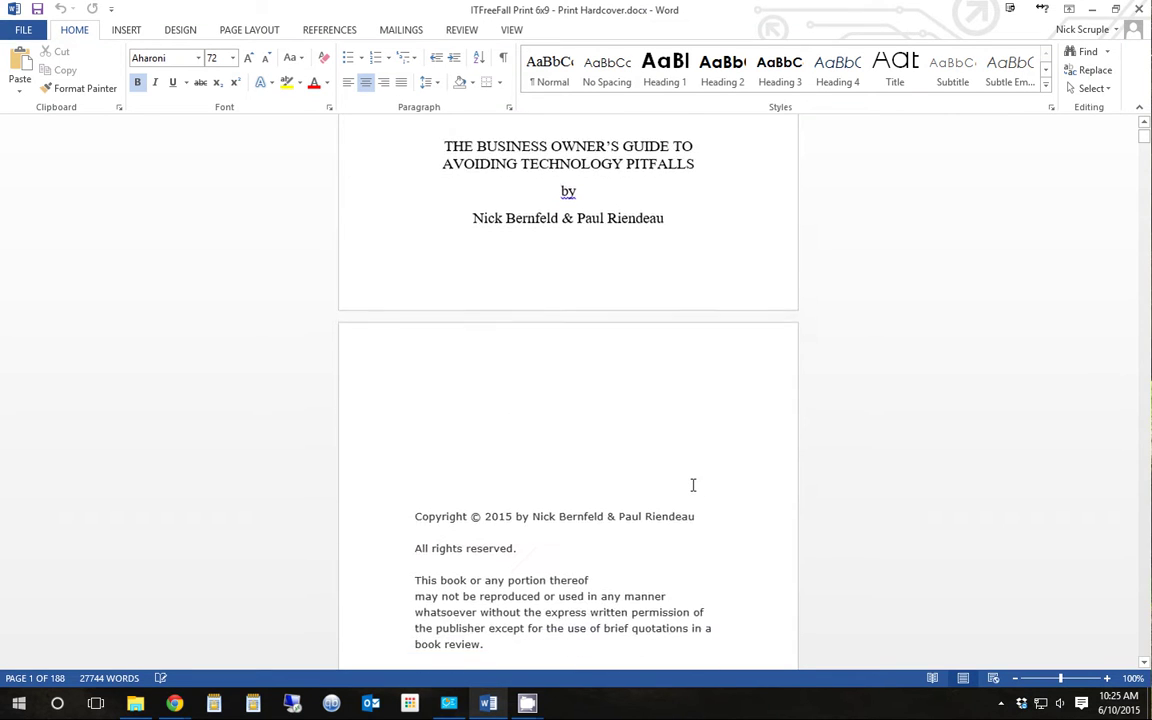
{"action": "scroll", "coordinate": [692, 485], "scroll_direction": "down", "scroll_amount": 4}
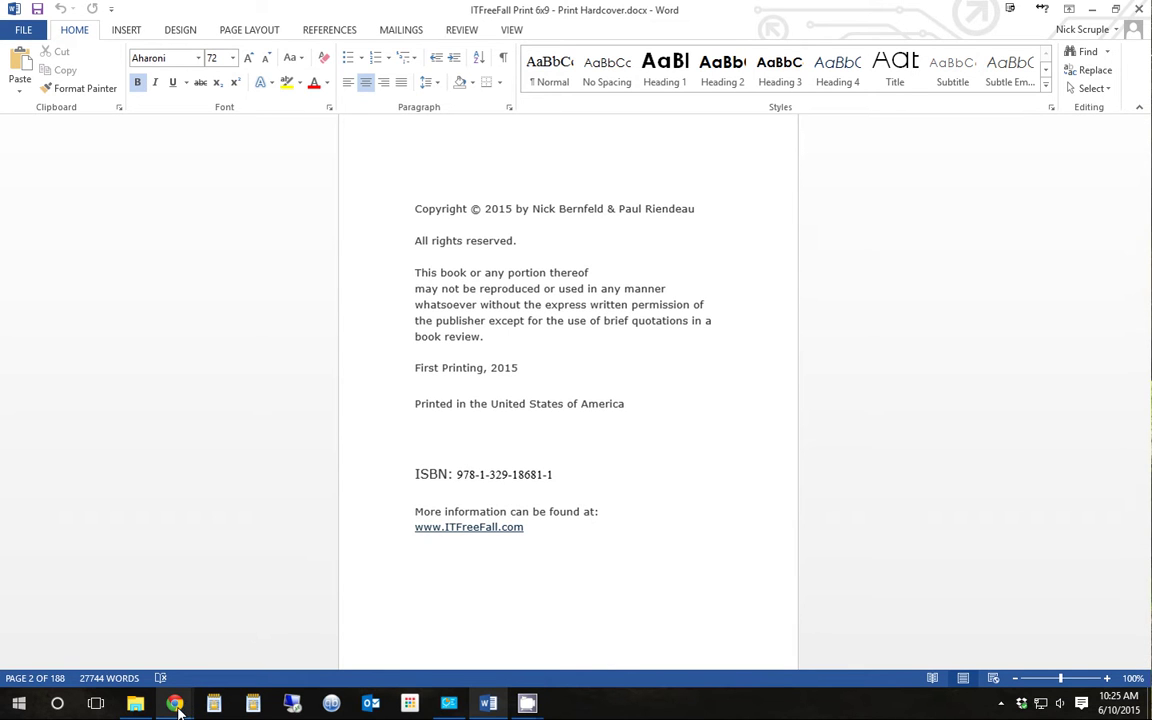
{"action": "mouse_move", "coordinate": [177, 708]}
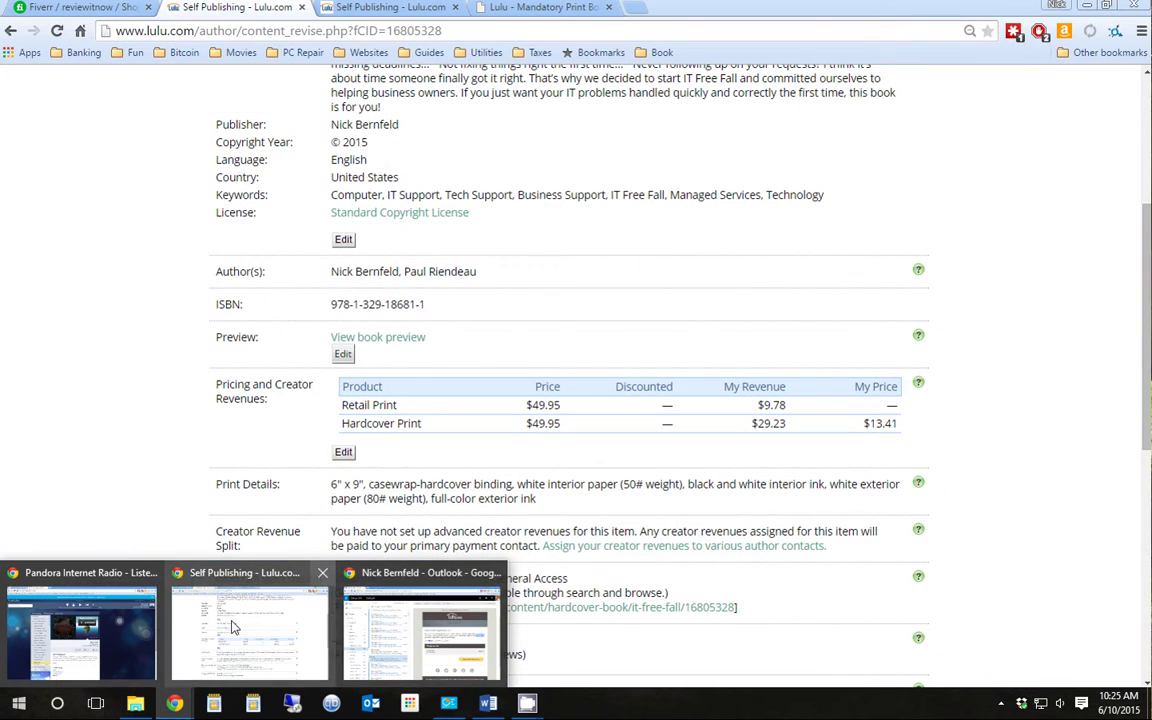
Compare the ISBN on the other Lulu project tab, then return to the Word copyright page
{"action": "left_click", "coordinate": [250, 625]}
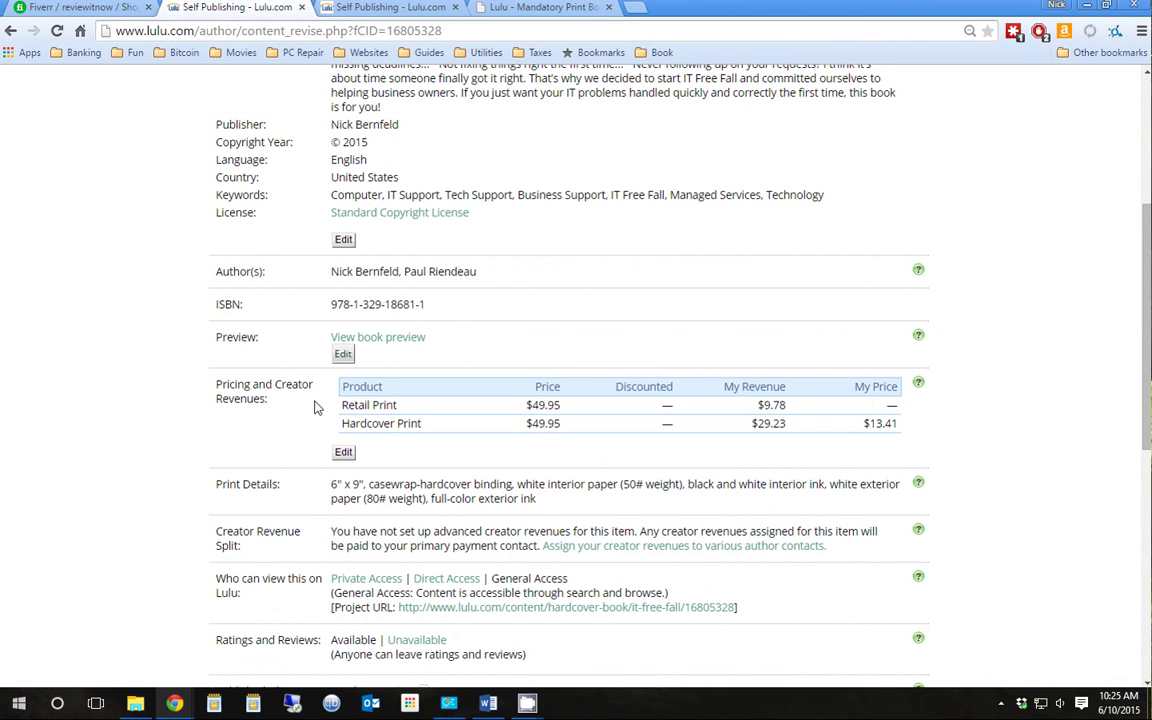
{"action": "left_click", "coordinate": [405, 8]}
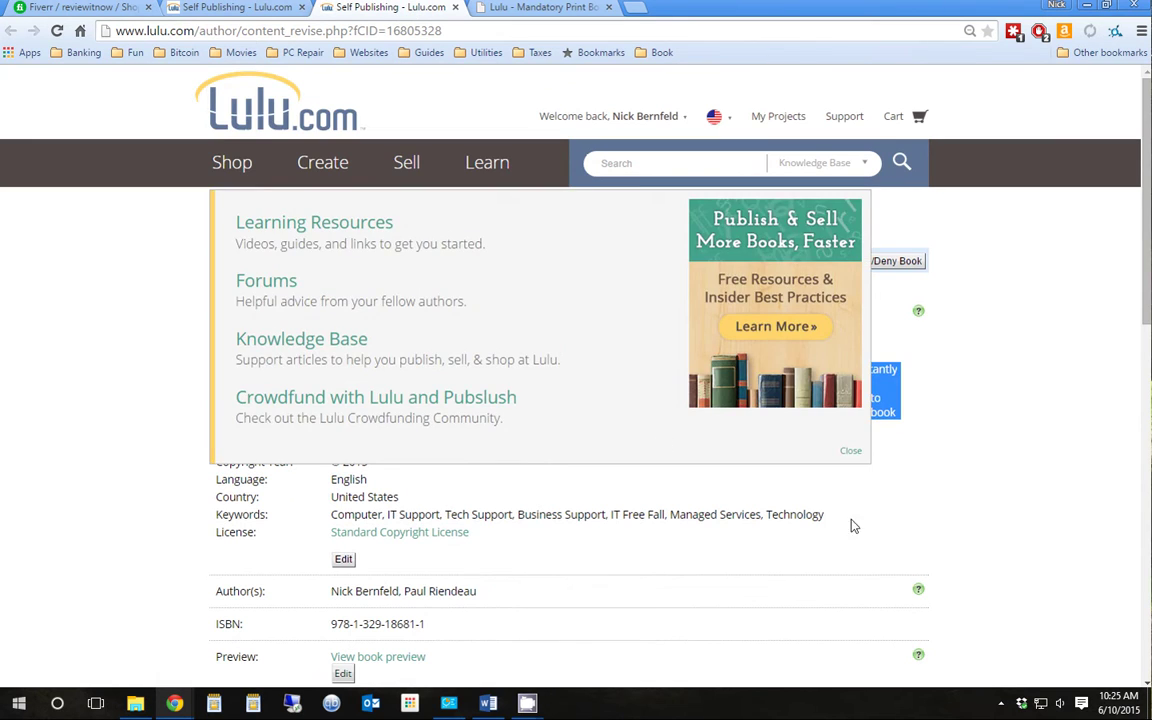
{"action": "scroll", "coordinate": [348, 389], "scroll_direction": "down", "scroll_amount": 3}
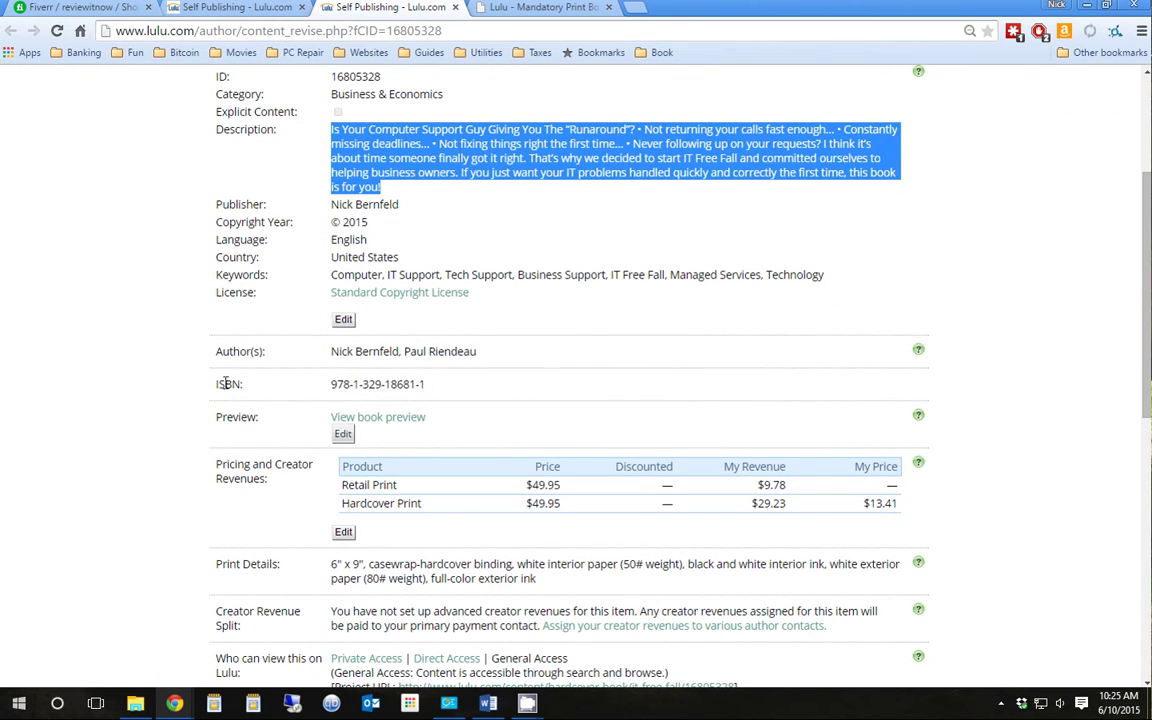
{"action": "left_click_drag", "start_coordinate": [336, 384], "coordinate": [432, 389]}
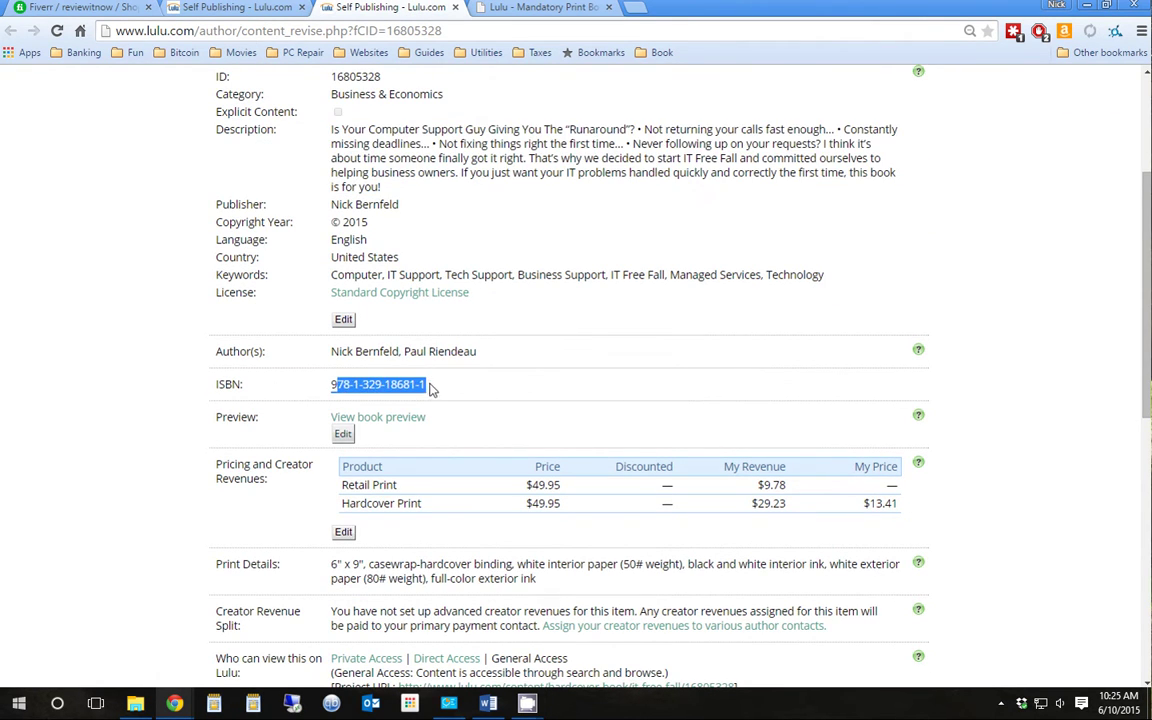
{"action": "left_click", "coordinate": [488, 703]}
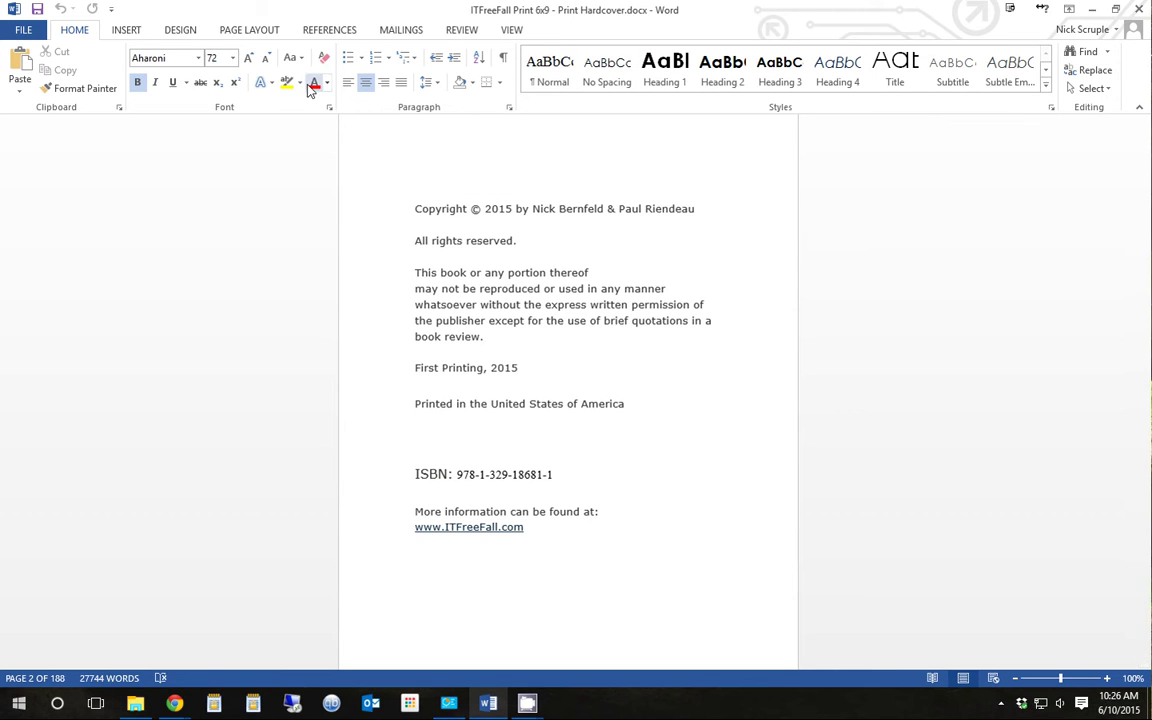
Verify Word uses PostScript Custom Page Size 6" x 9", then minimize Word and open Devices and Printers
{"action": "left_click", "coordinate": [255, 32]}
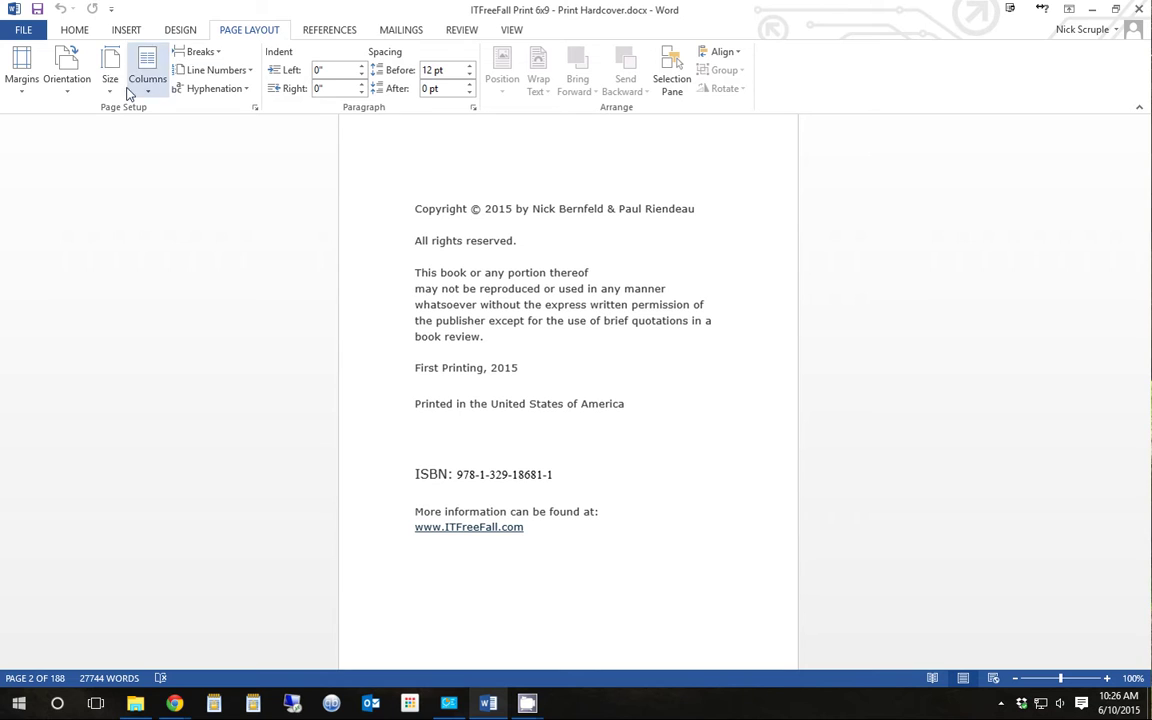
{"action": "left_click", "coordinate": [113, 72]}
{"action": "scroll", "coordinate": [170, 250], "scroll_direction": "down", "scroll_amount": 1}
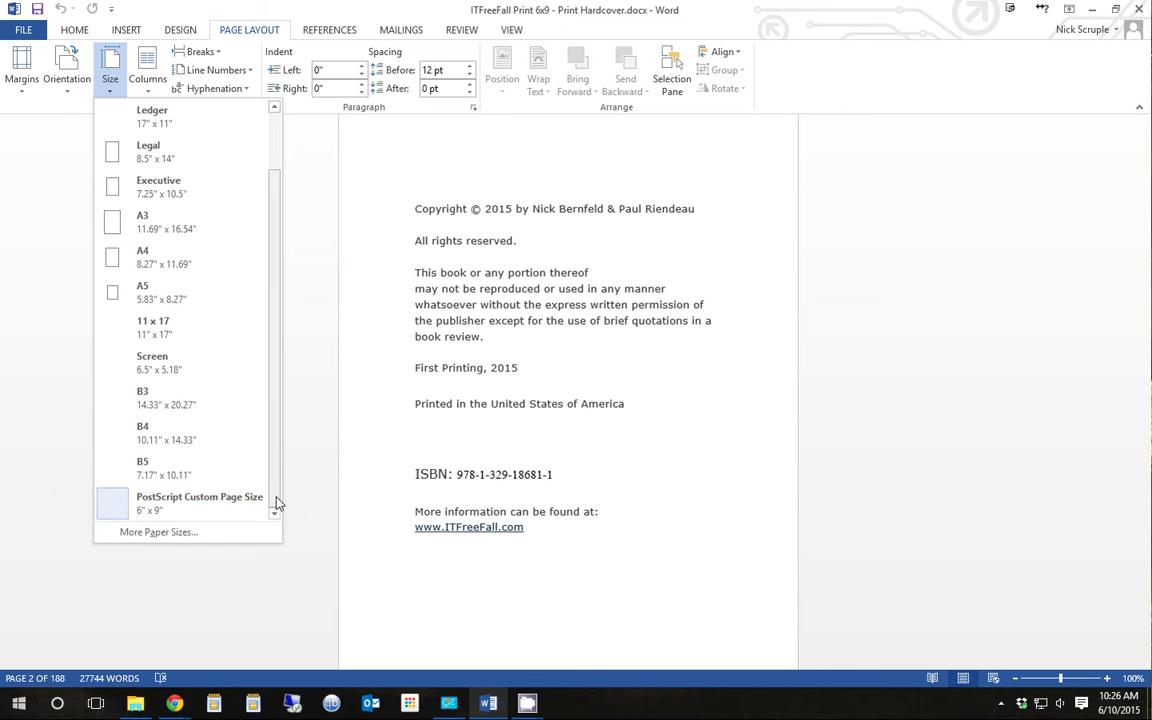
{"action": "left_click", "coordinate": [312, 476]}
{"action": "scroll", "coordinate": [950, 280], "scroll_direction": "up", "scroll_amount": 7}
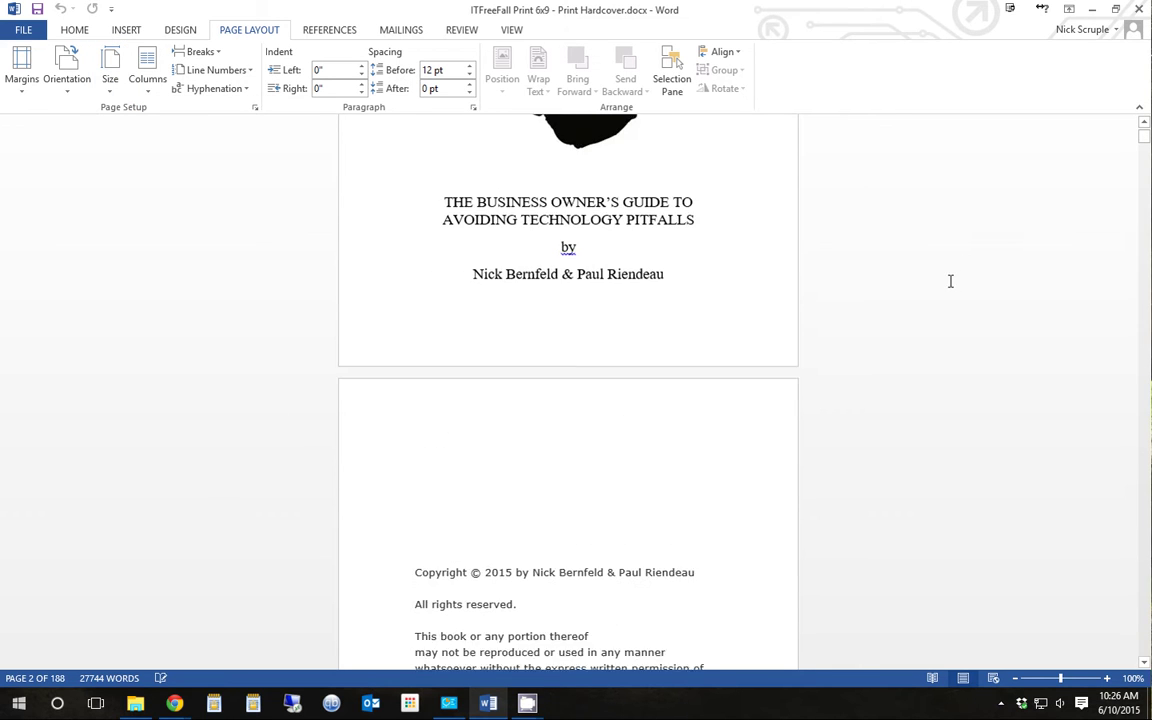
{"action": "scroll", "coordinate": [950, 281], "scroll_direction": "down", "scroll_amount": 8}
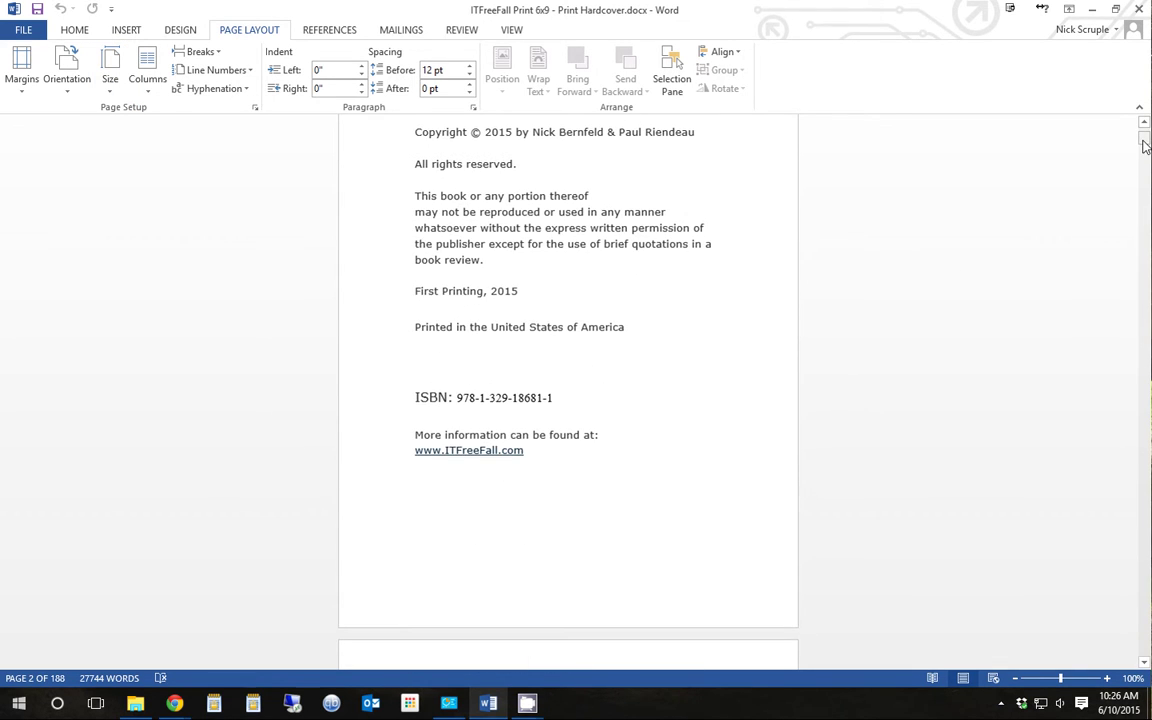
{"action": "mouse_move", "coordinate": [1144, 140]}
{"action": "left_mouse_down"}
{"action": "mouse_move", "coordinate": [1141, 632]}
{"action": "mouse_move", "coordinate": [1131, 417]}
{"action": "mouse_move", "coordinate": [1141, 143]}
{"action": "left_mouse_up"}
{"action": "left_click", "coordinate": [1091, 9]}
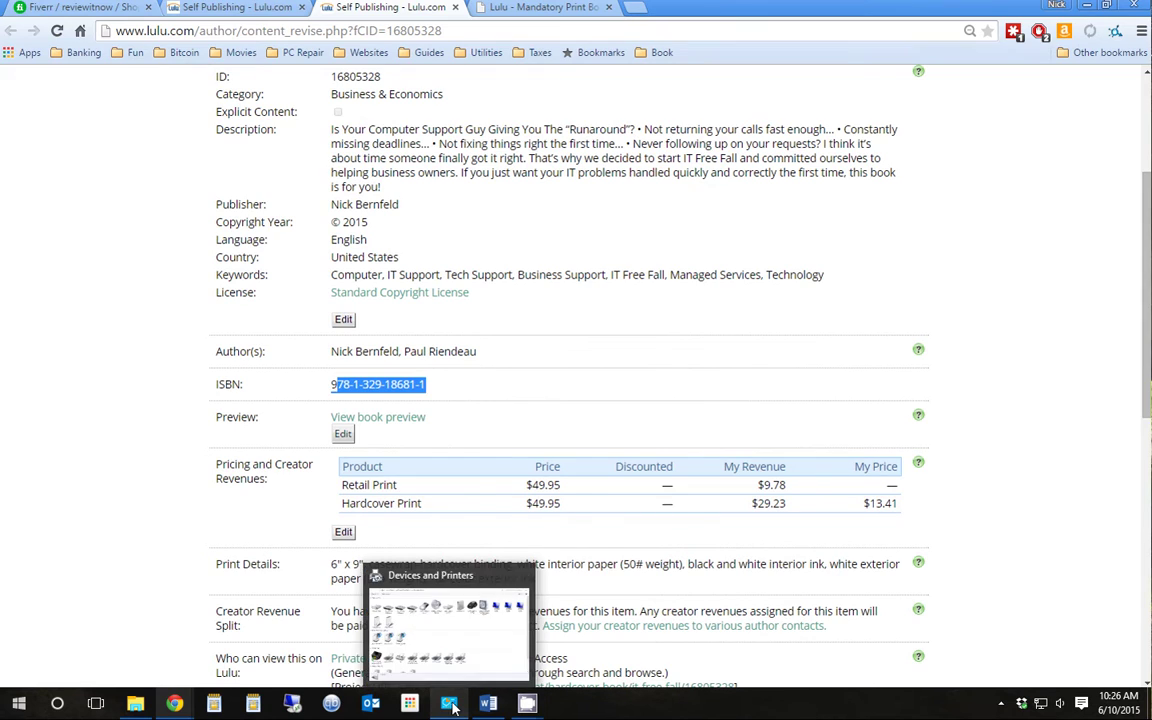
{"action": "left_click", "coordinate": [449, 703]}
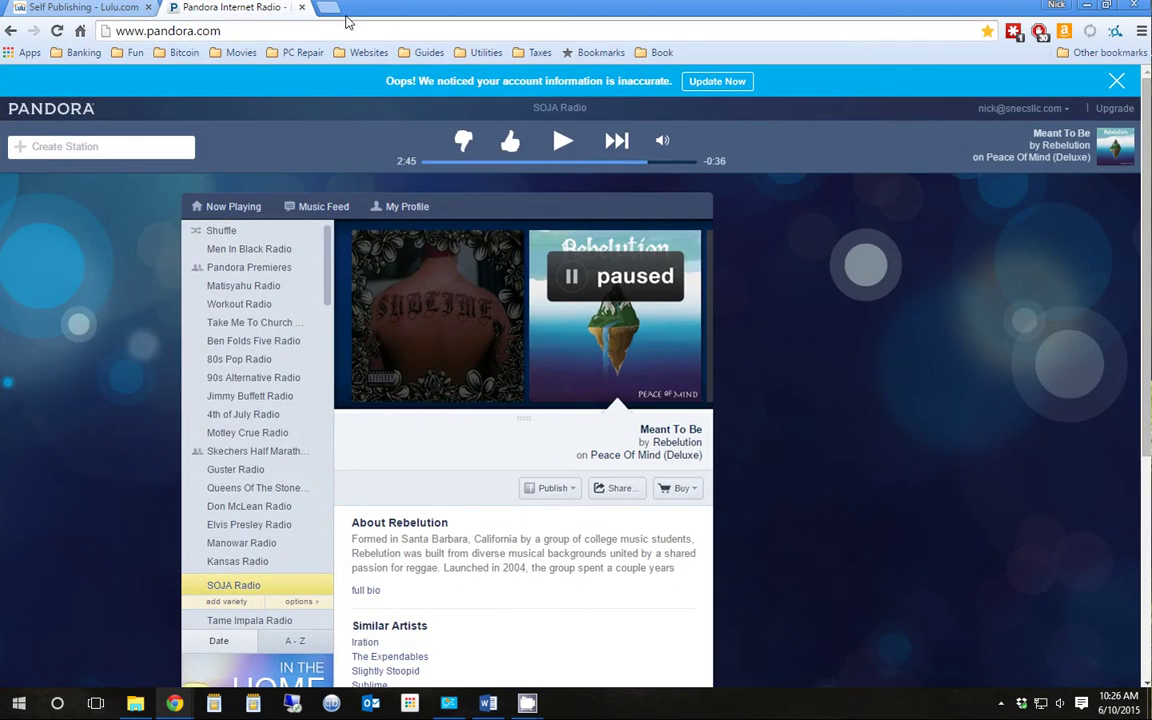
Search Google for 'primopdf' in a new Chrome tab and open the official PrimoPDF site
{"action": "left_click", "coordinate": [312, 8]}
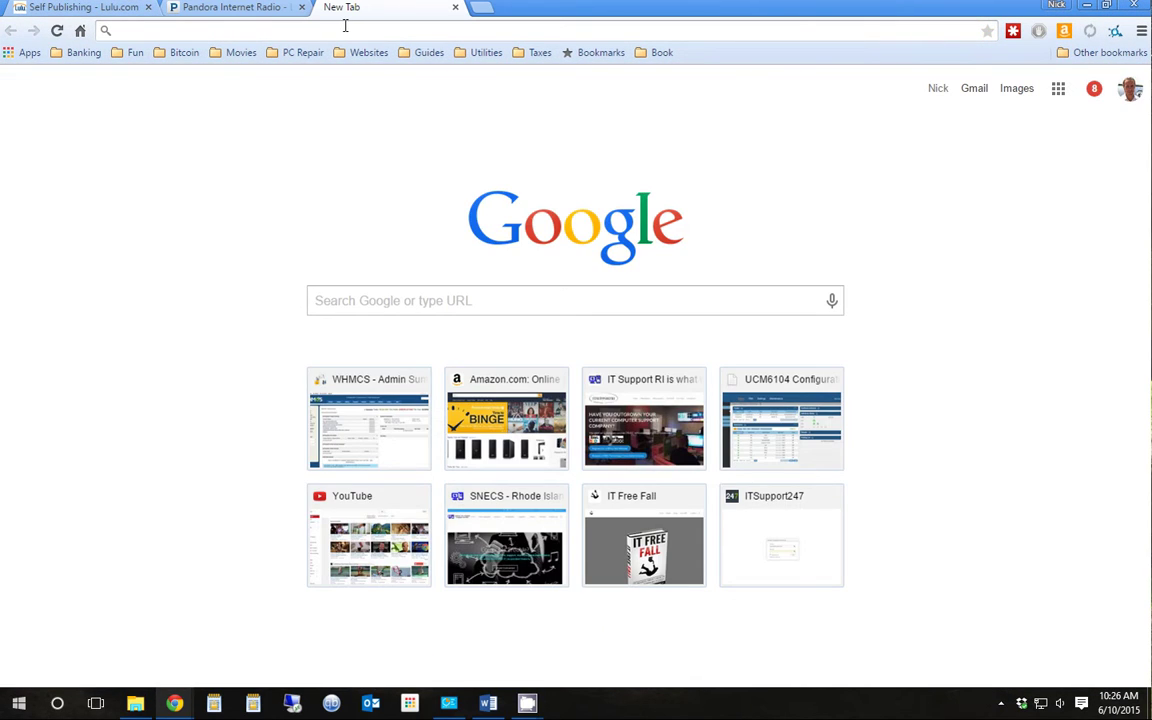
{"action": "type", "text": "primo"}
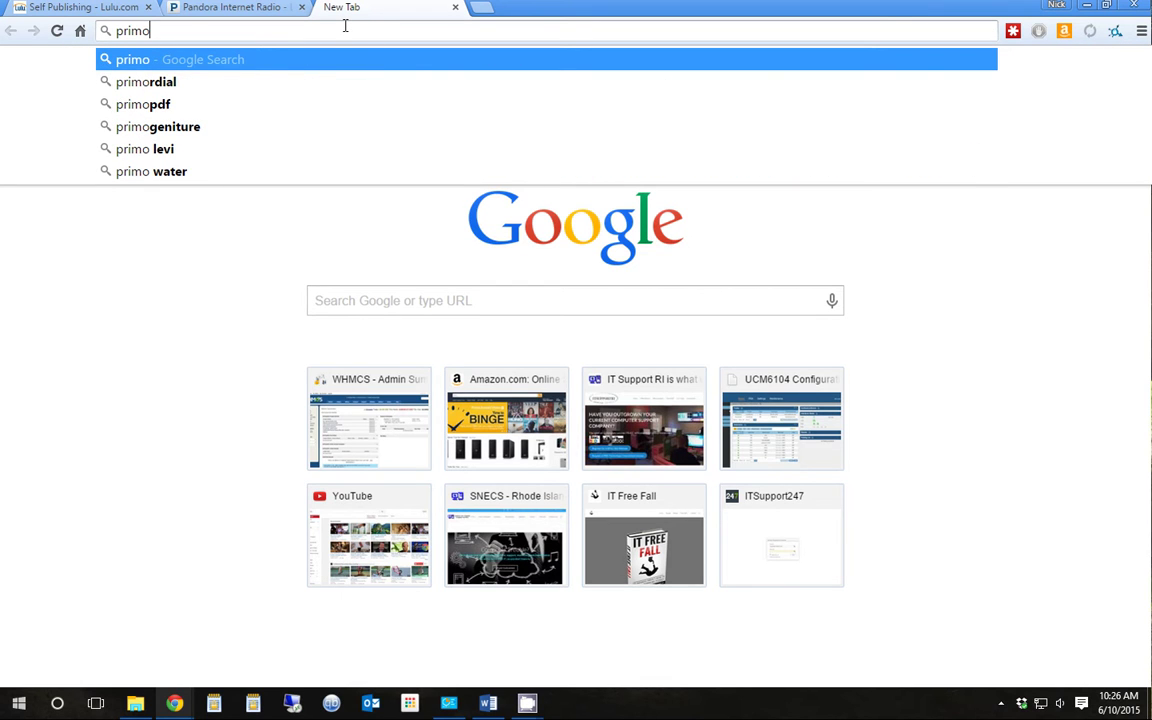
{"action": "type", "text": "f"}
{"action": "key", "text": "BackSpace"}
{"action": "type", "text": "pdf"}
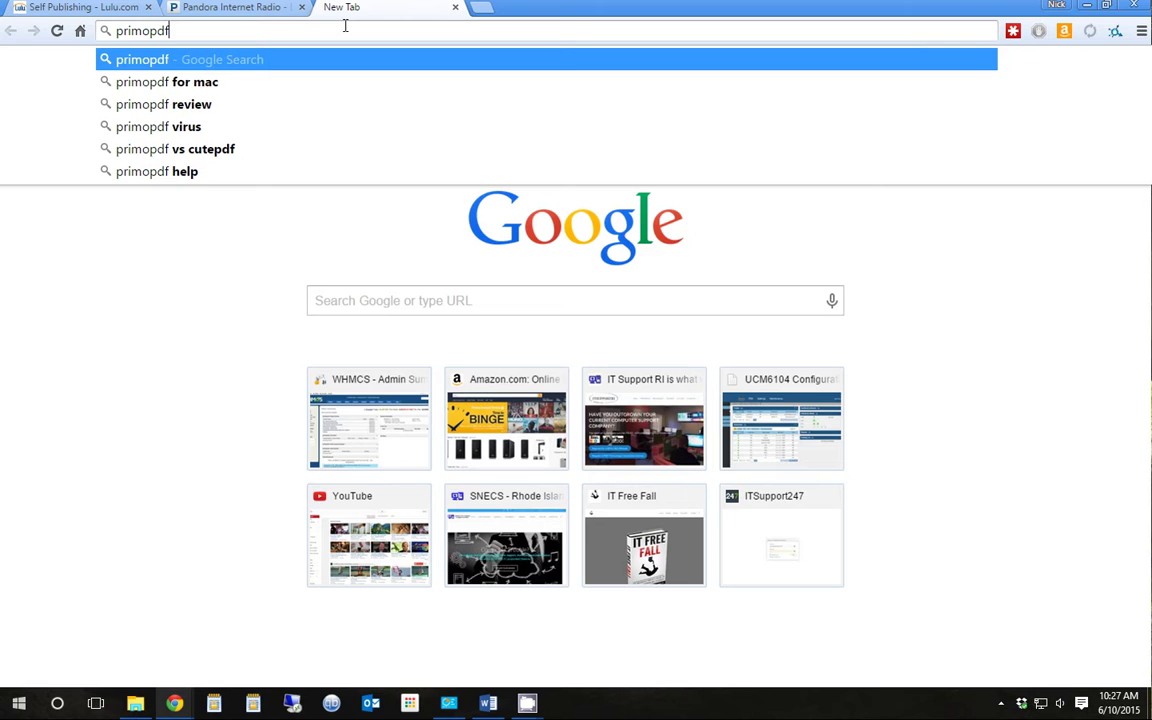
{"action": "key", "text": "Return"}
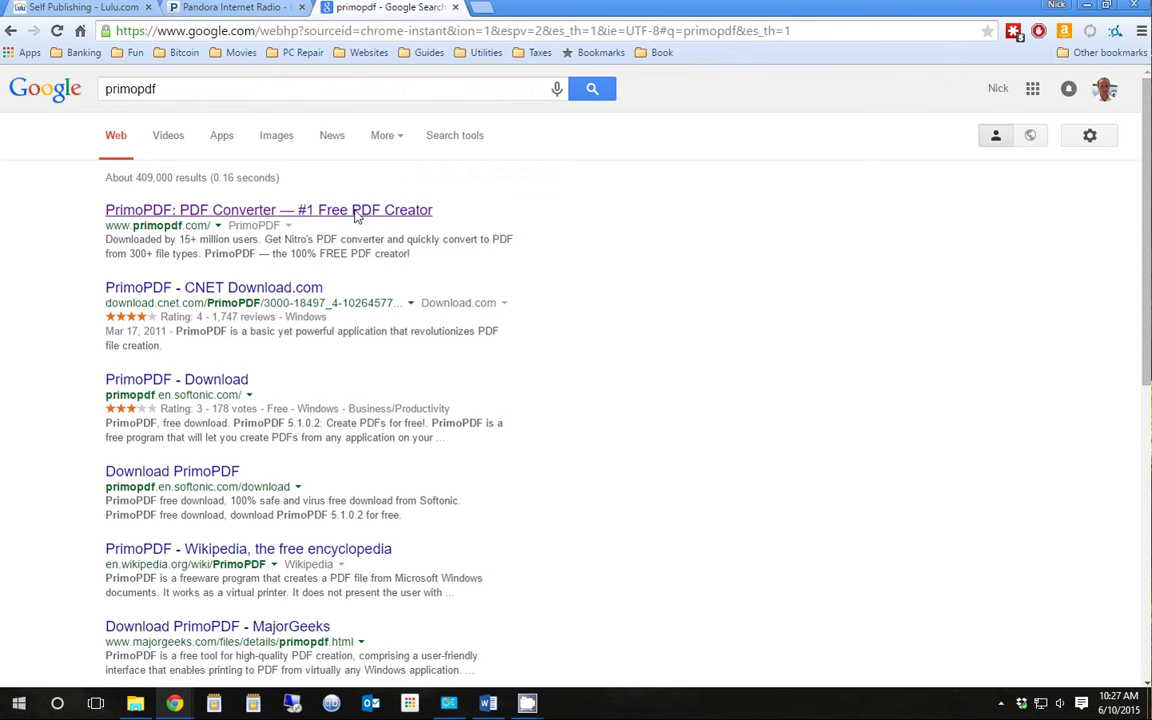
{"action": "left_click", "coordinate": [320, 205]}
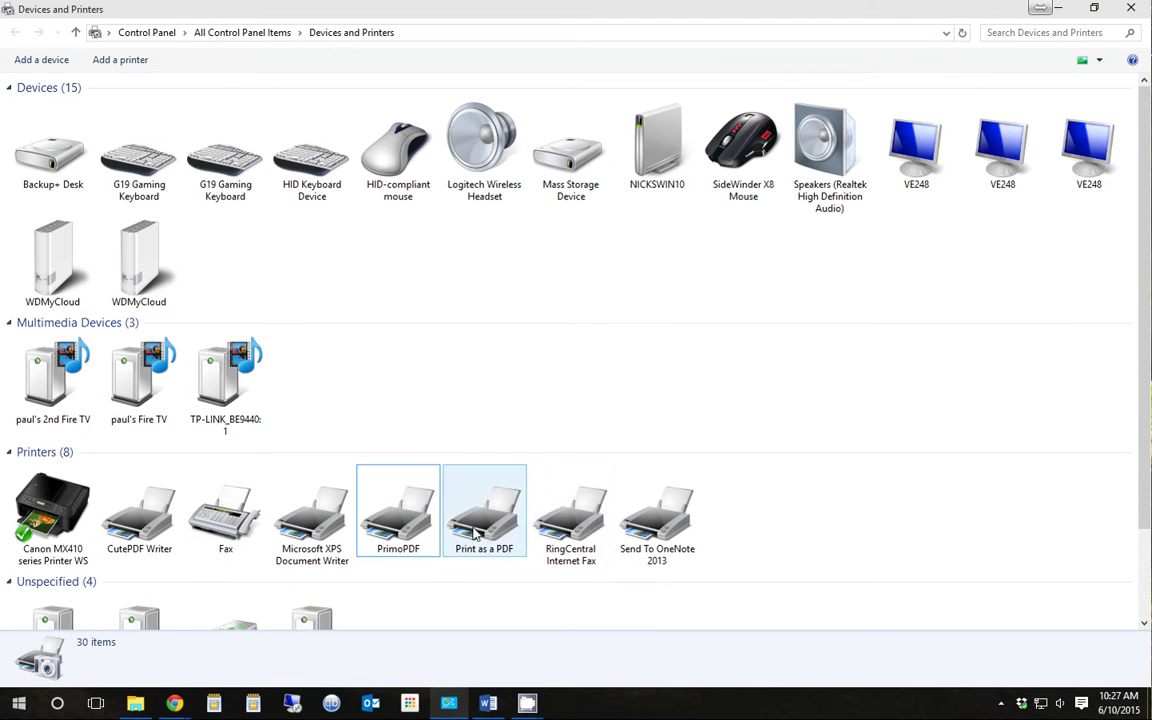
Open the PrimoPDF printer's properties and its printing preferences
{"action": "right_click", "coordinate": [410, 538]}
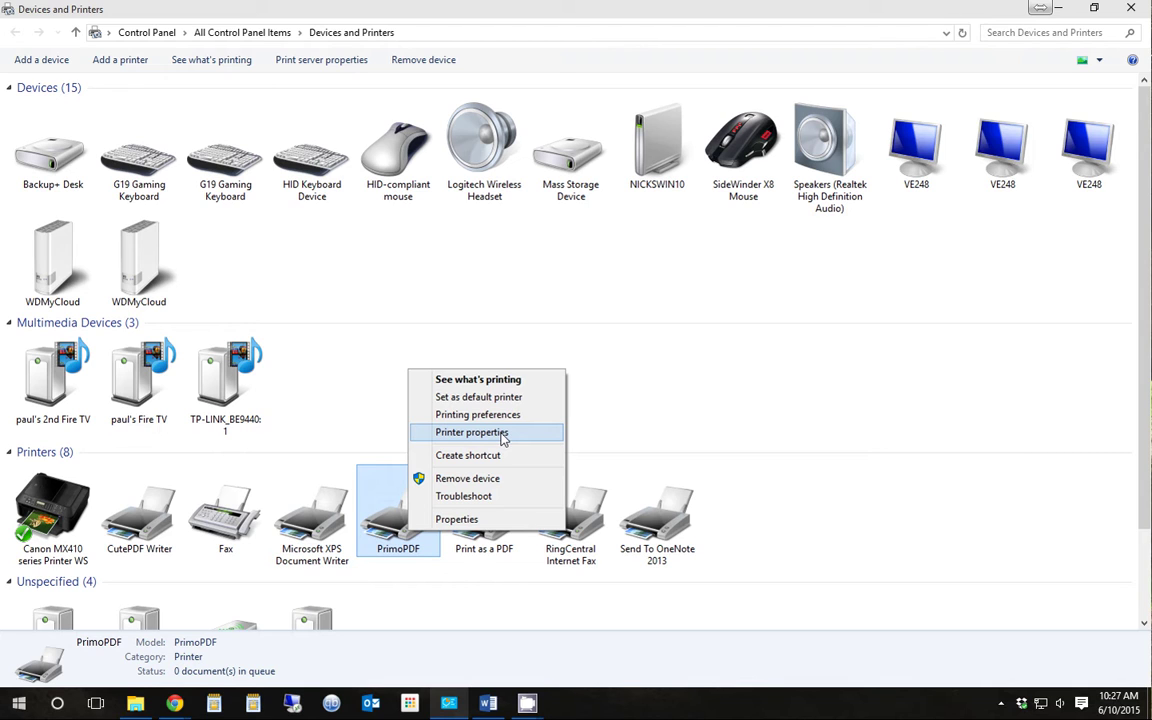
{"action": "left_click", "coordinate": [493, 440]}
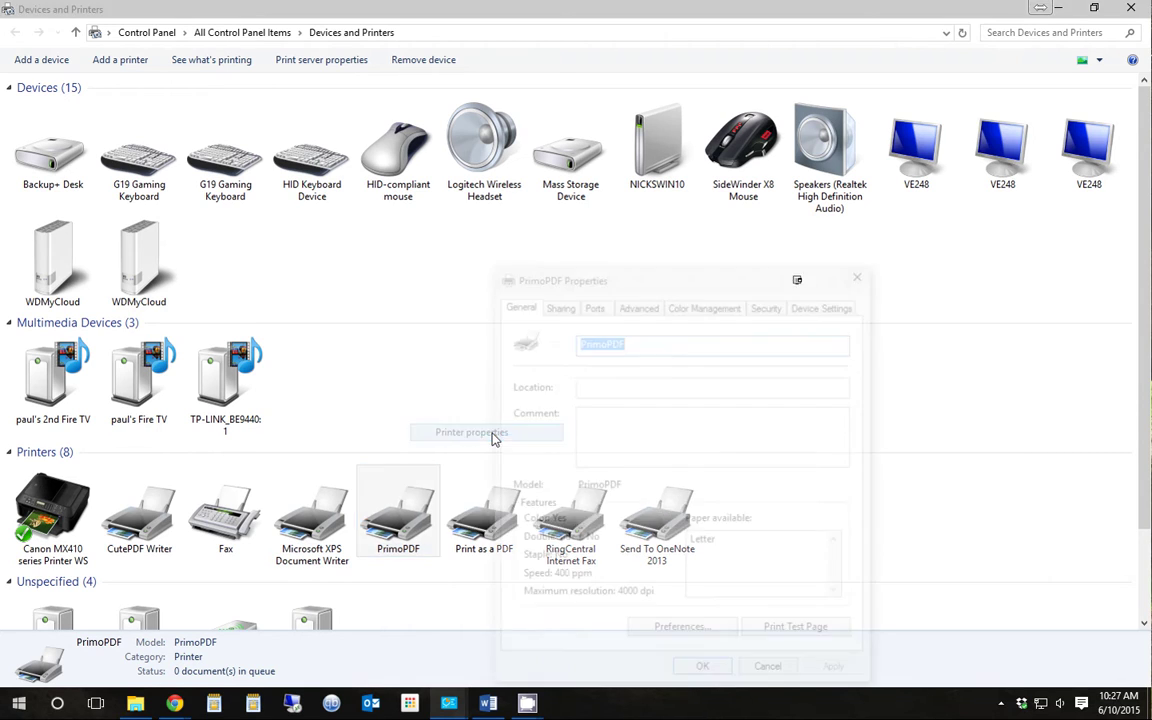
{"action": "left_click", "coordinate": [633, 312]}
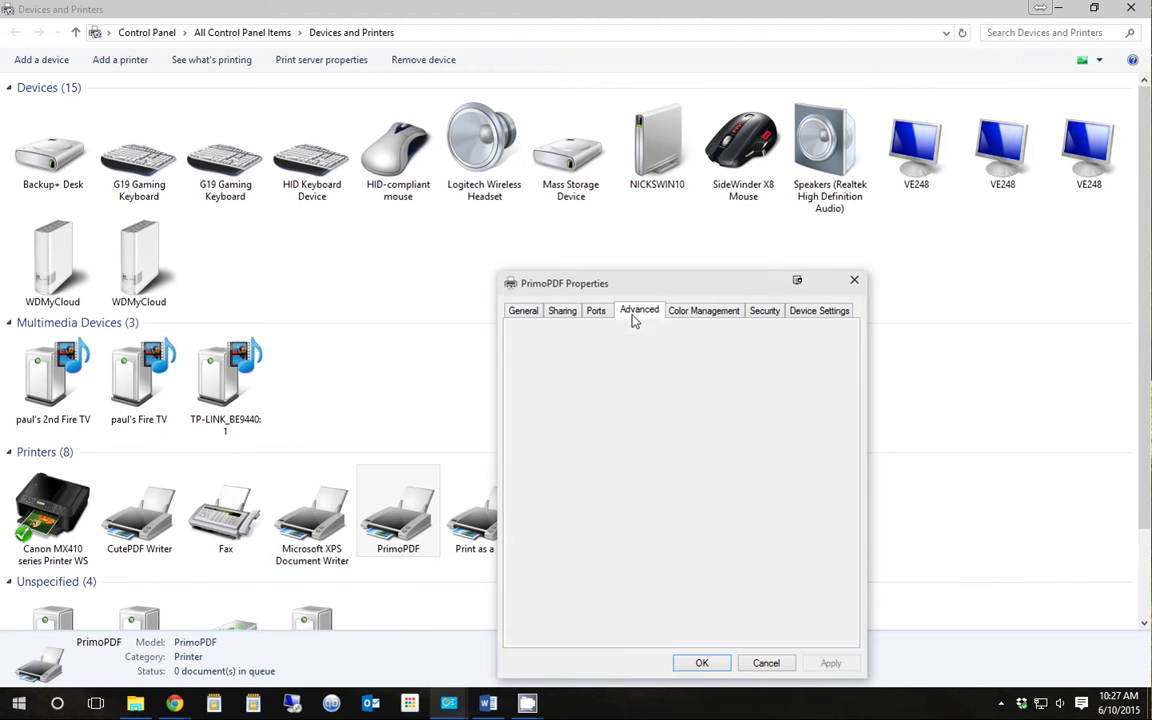
{"action": "left_click", "coordinate": [536, 312]}
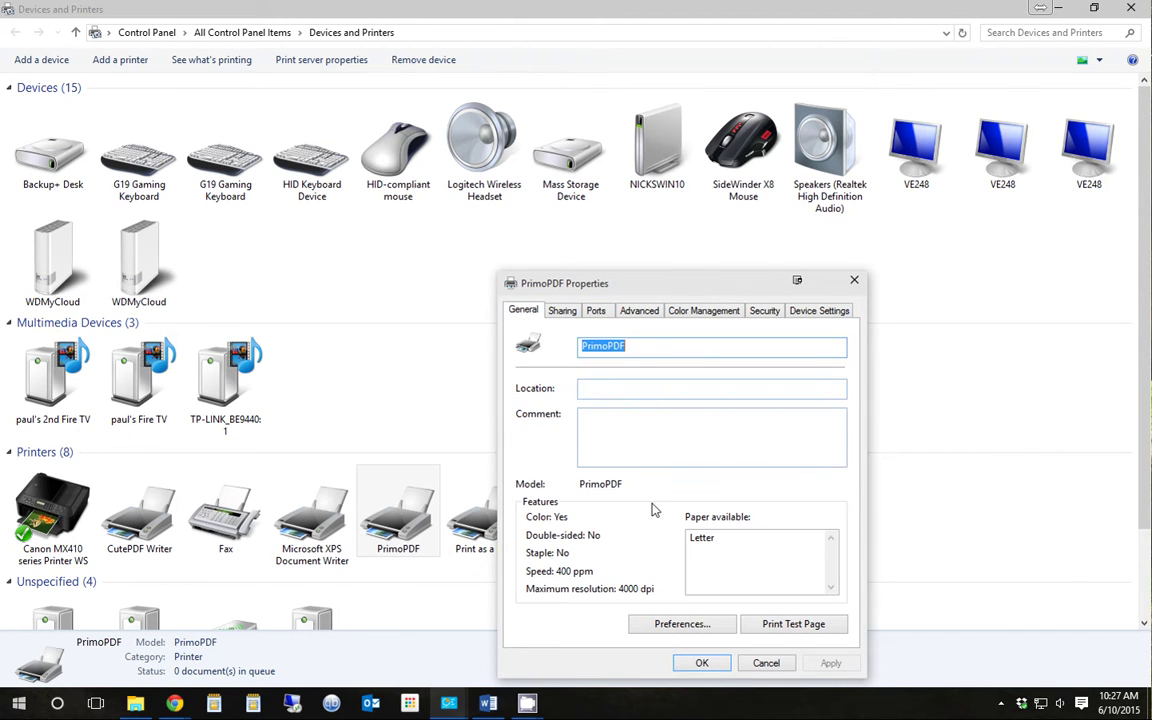
{"action": "left_click", "coordinate": [686, 624]}
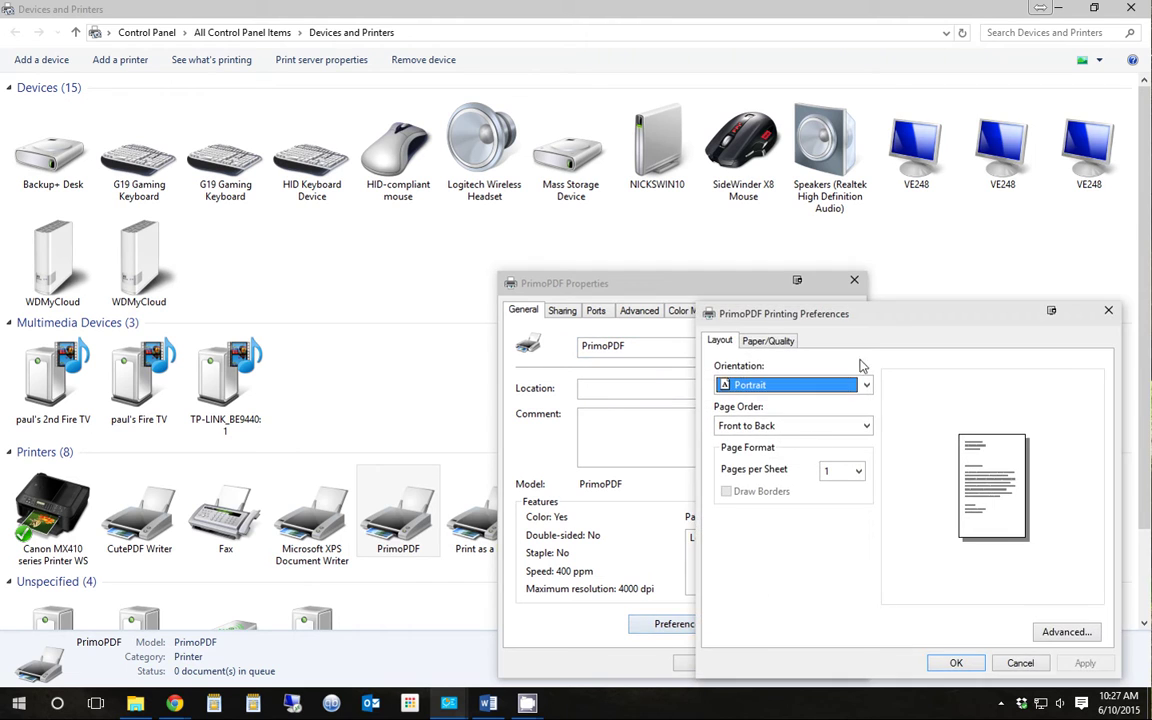
{"action": "left_click_drag", "start_coordinate": [911, 318], "coordinate": [782, 249]}
Define a 6.00 x 9.00 inch custom page size under Paper/Quality advanced options and confirm all dialogs
{"action": "left_click", "coordinate": [645, 278]}
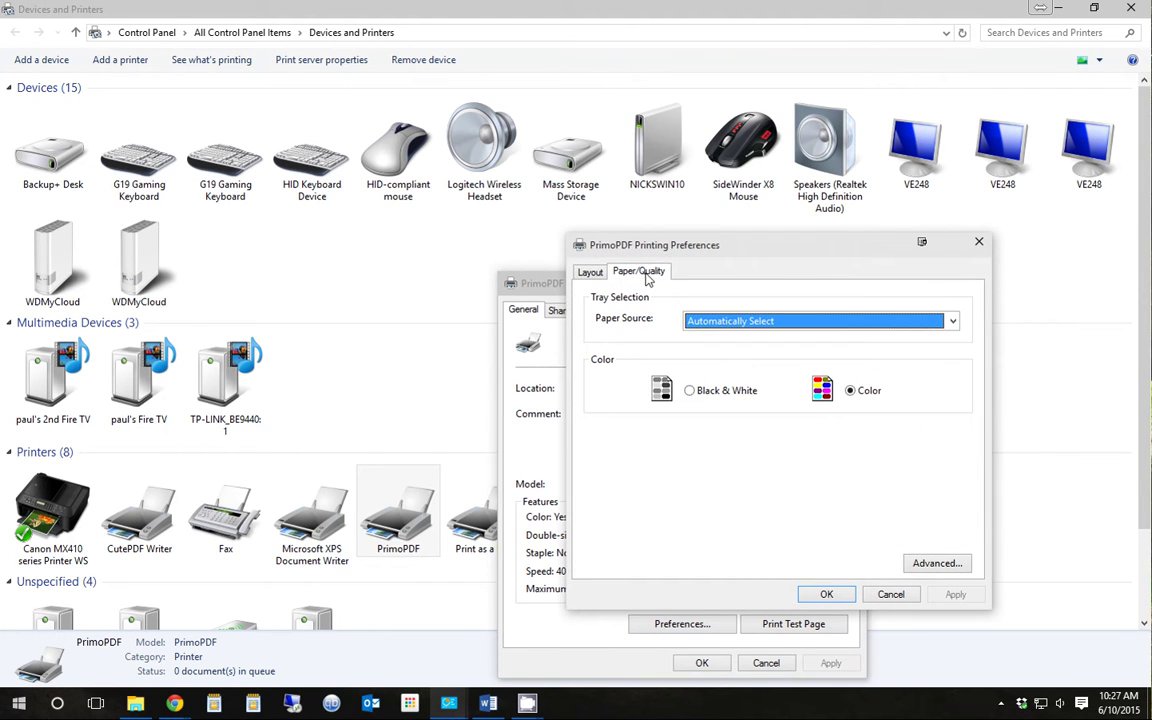
{"action": "left_click", "coordinate": [935, 565]}
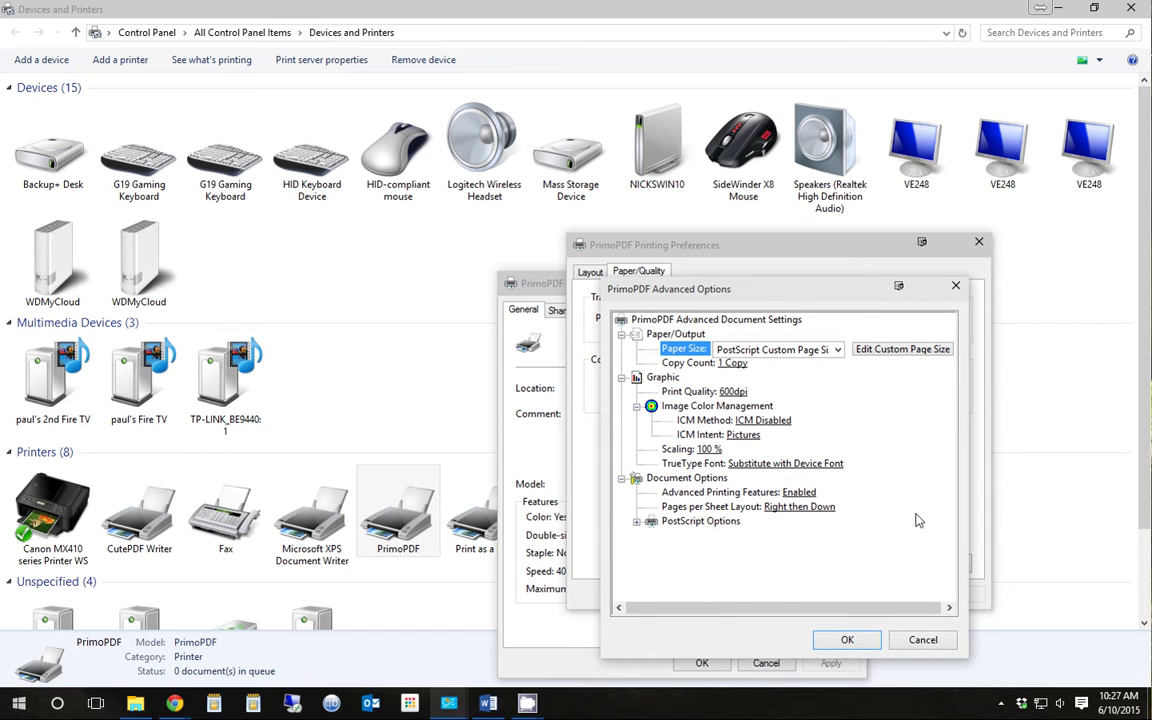
{"action": "left_click_drag", "start_coordinate": [836, 295], "coordinate": [798, 245]}
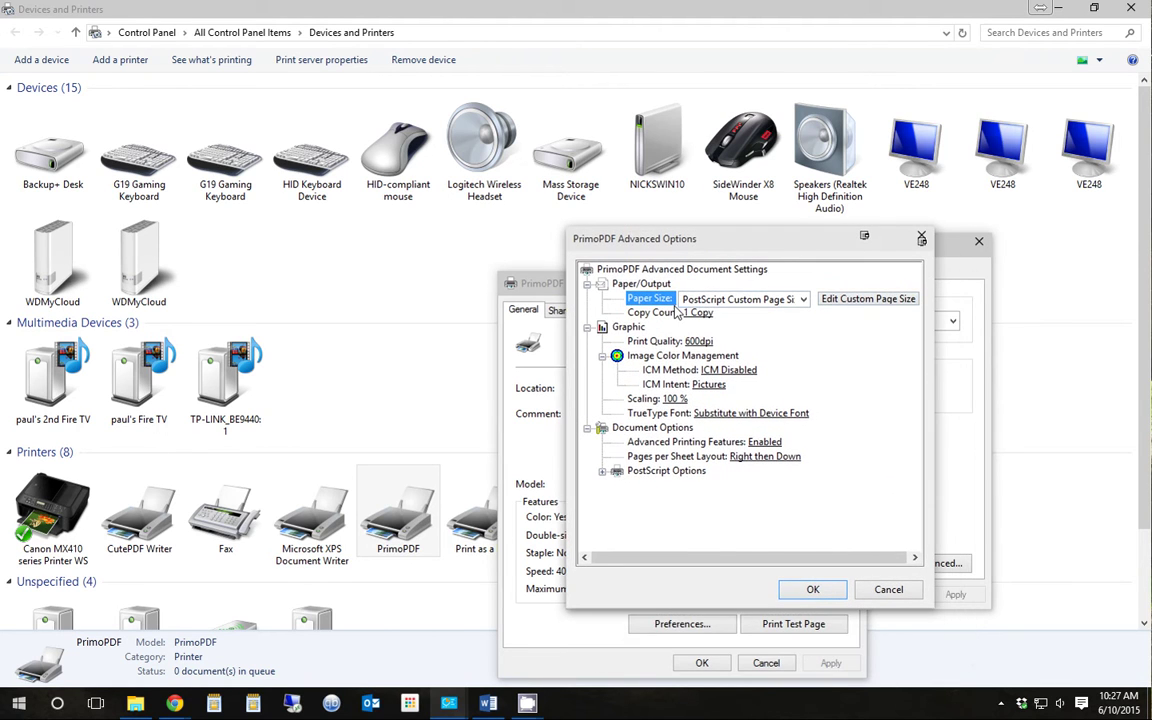
{"action": "left_click", "coordinate": [866, 301]}
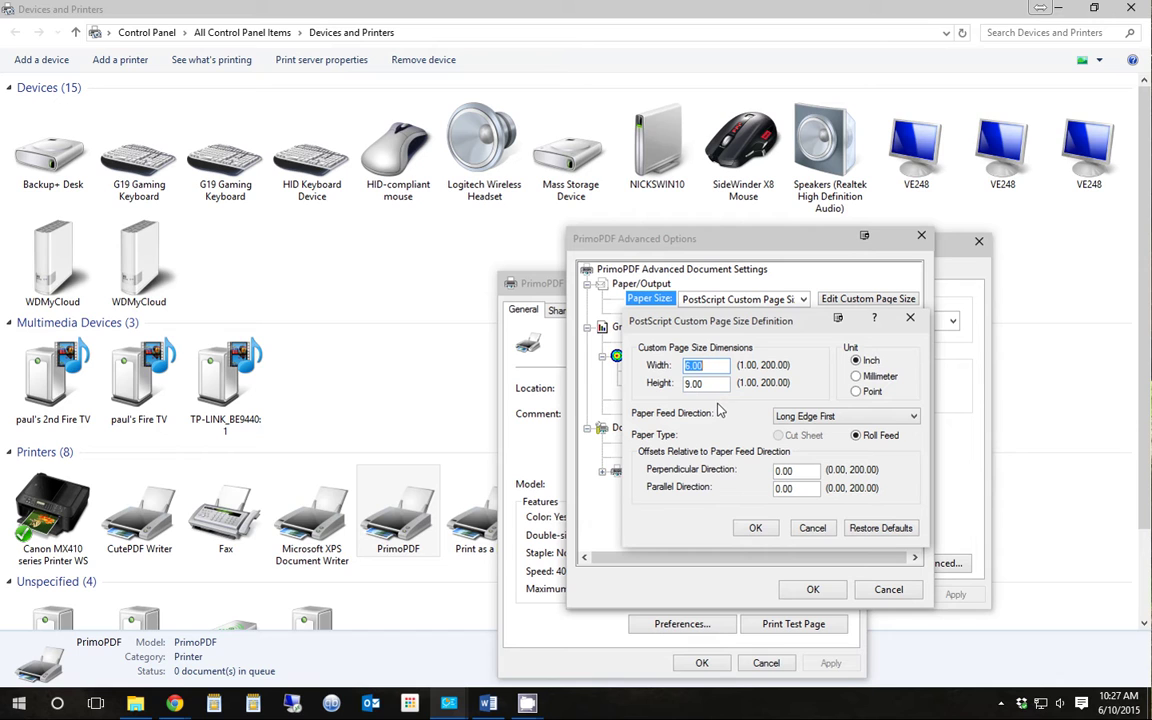
{"action": "left_click", "coordinate": [755, 530]}
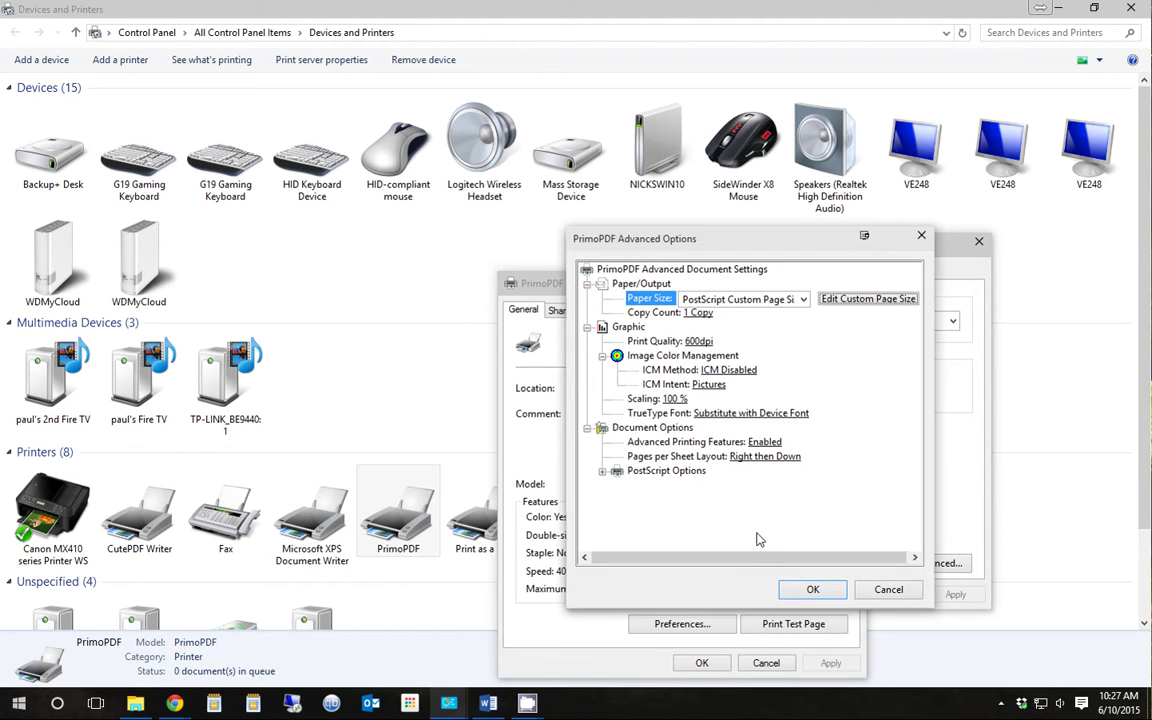
{"action": "left_click", "coordinate": [812, 589]}
{"action": "left_click", "coordinate": [818, 592]}
{"action": "left_click", "coordinate": [702, 664]}
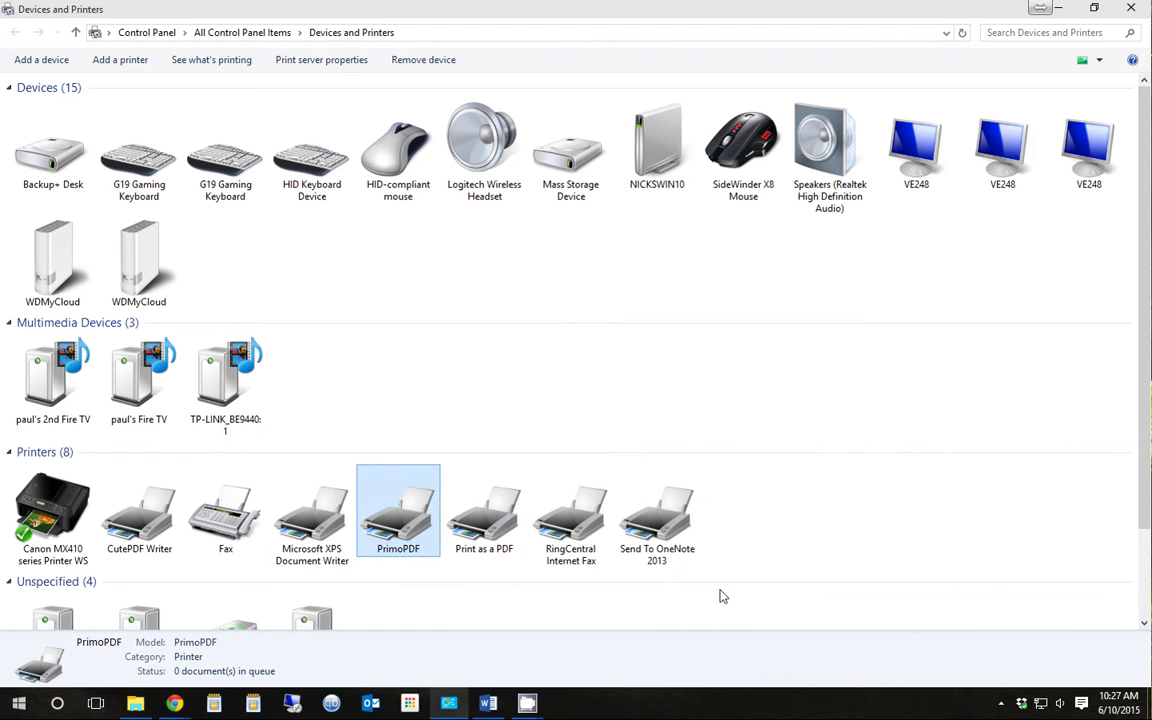
Print the hardcover Word document to the PrimoPDF printer at the 6x9 custom page size
{"action": "left_click", "coordinate": [1063, 9]}
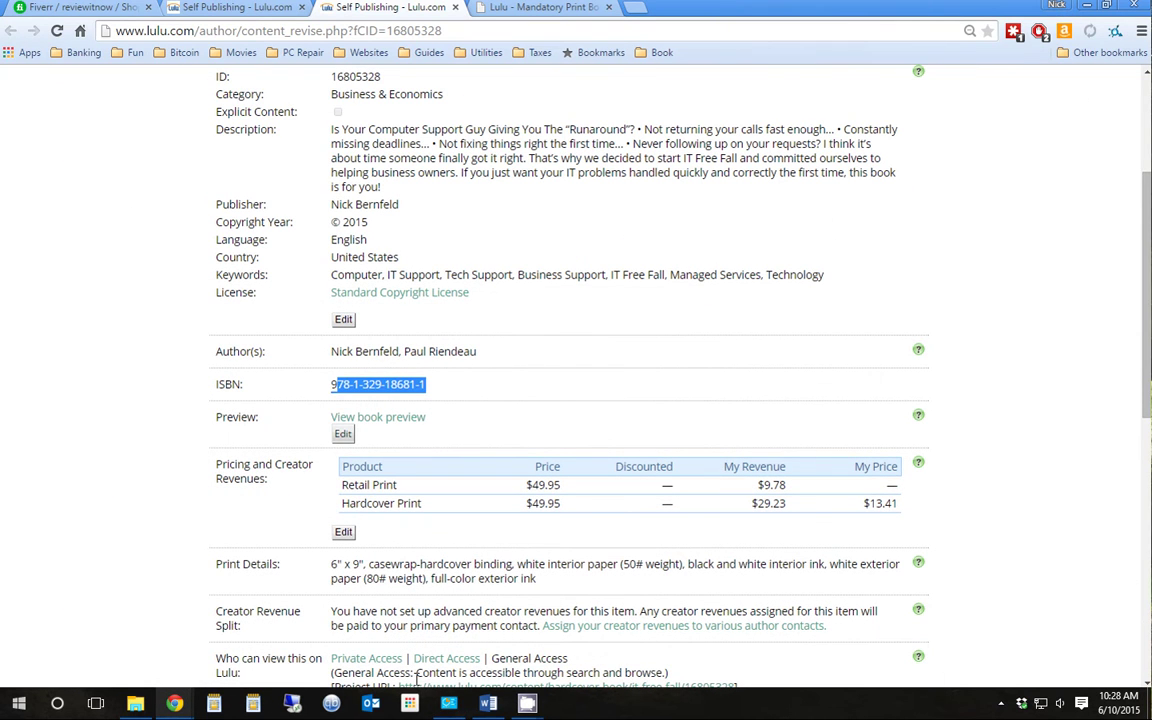
{"action": "left_click", "coordinate": [488, 703]}
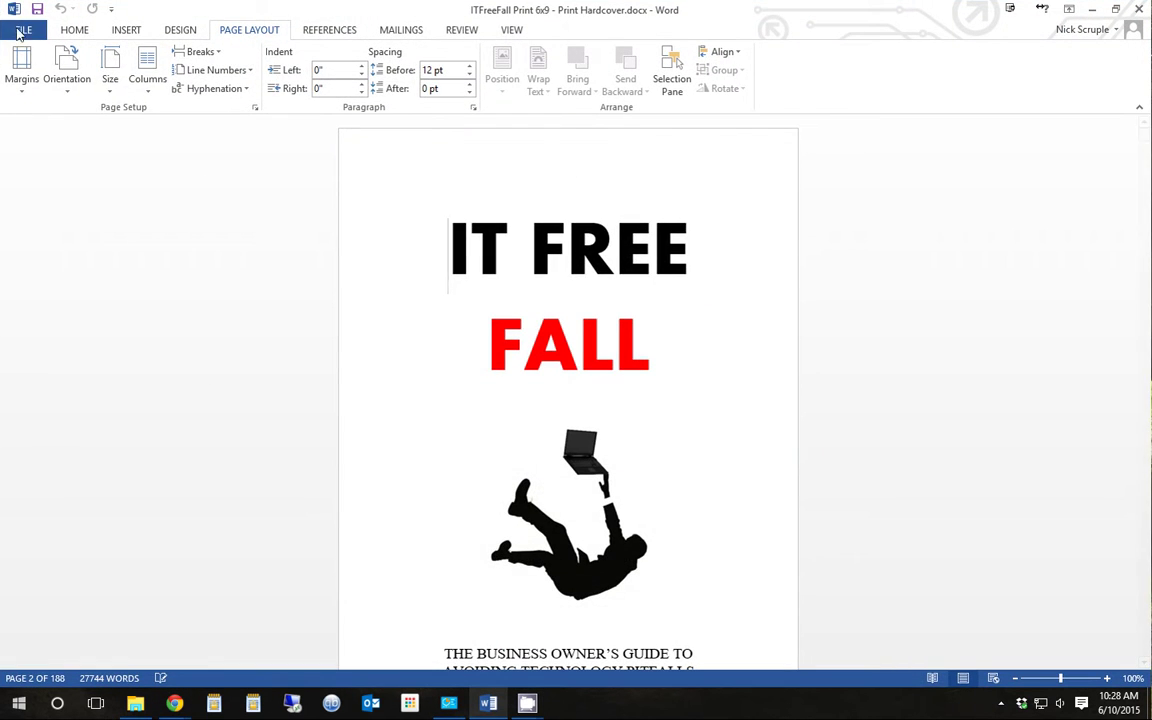
{"action": "left_click", "coordinate": [19, 31]}
{"action": "left_click", "coordinate": [47, 226]}
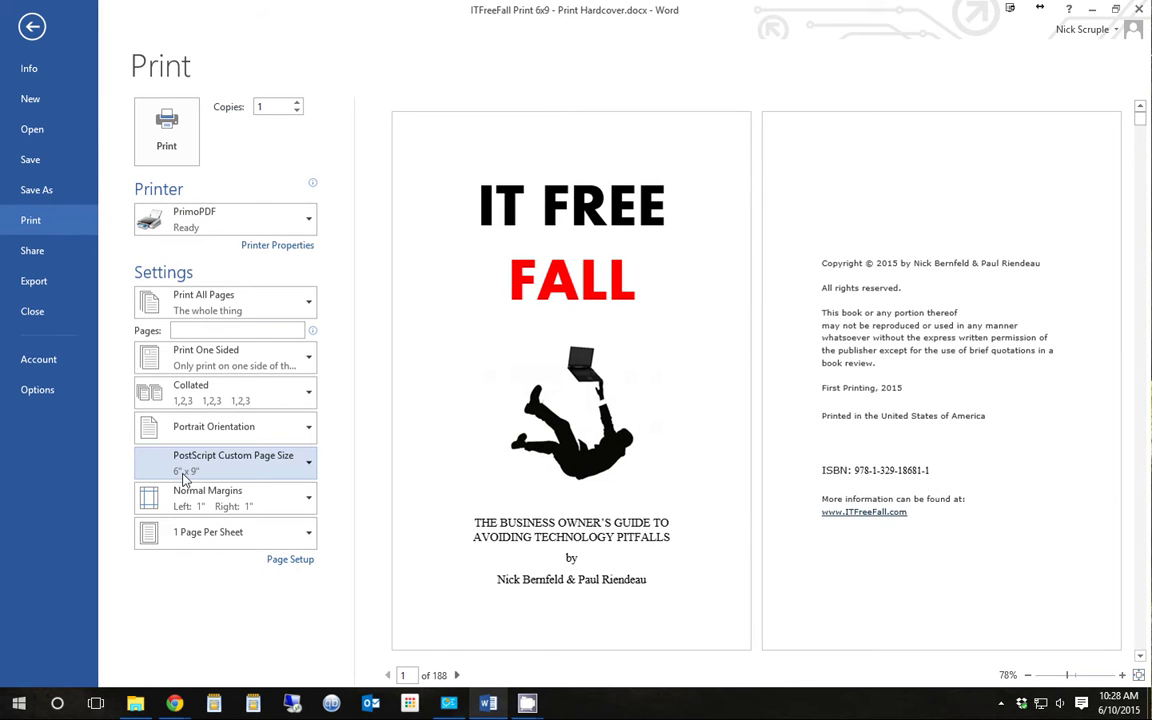
{"action": "left_click", "coordinate": [163, 134]}
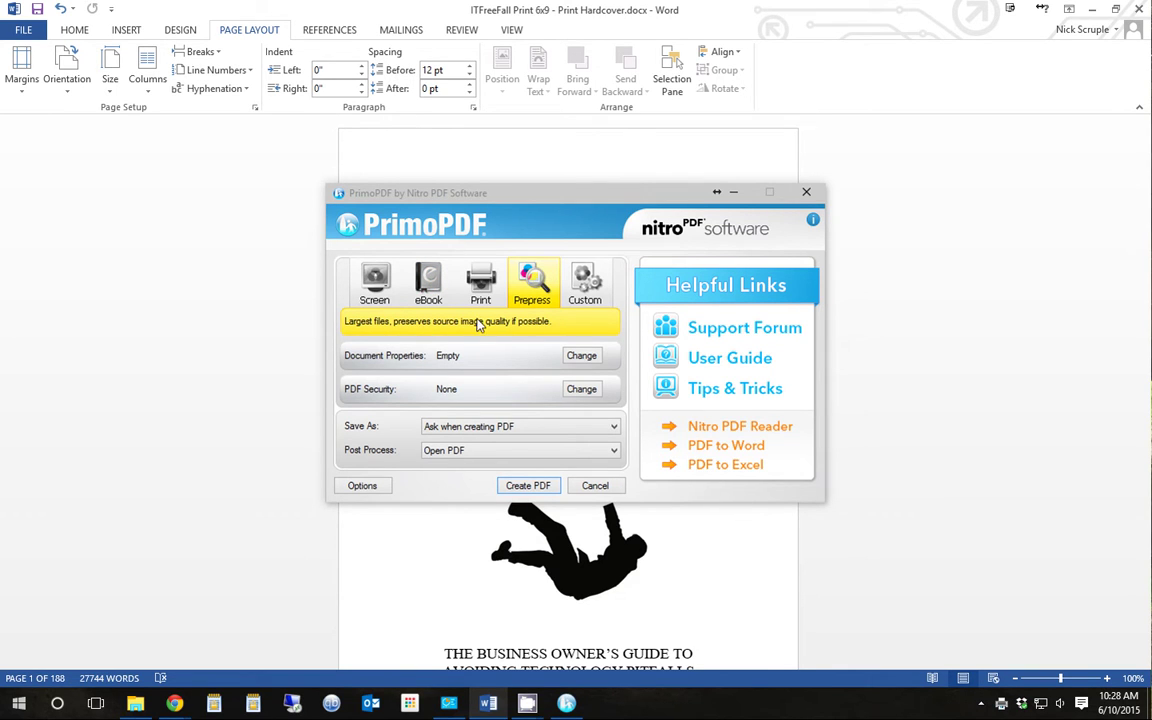
Create the Prepress PDF and save it as 'ITFreeFall Print 6x9 - Print Hardcover.pdf' in lulu
{"action": "left_click", "coordinate": [528, 486]}
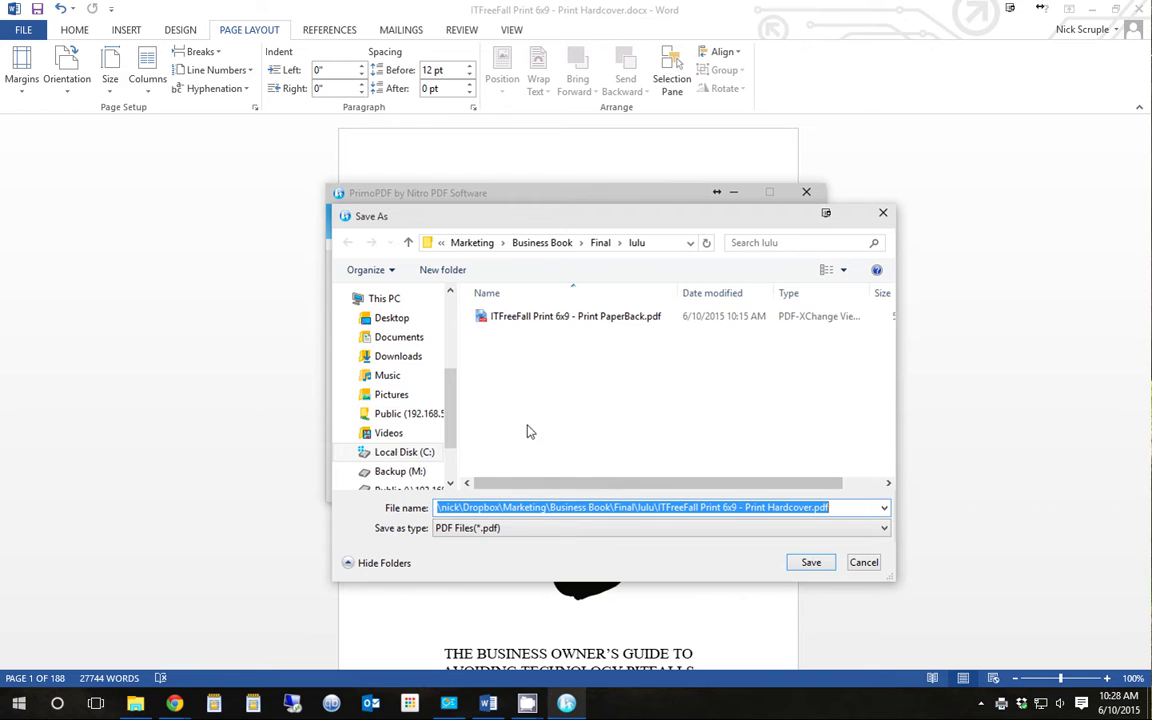
{"action": "left_click", "coordinate": [810, 563]}
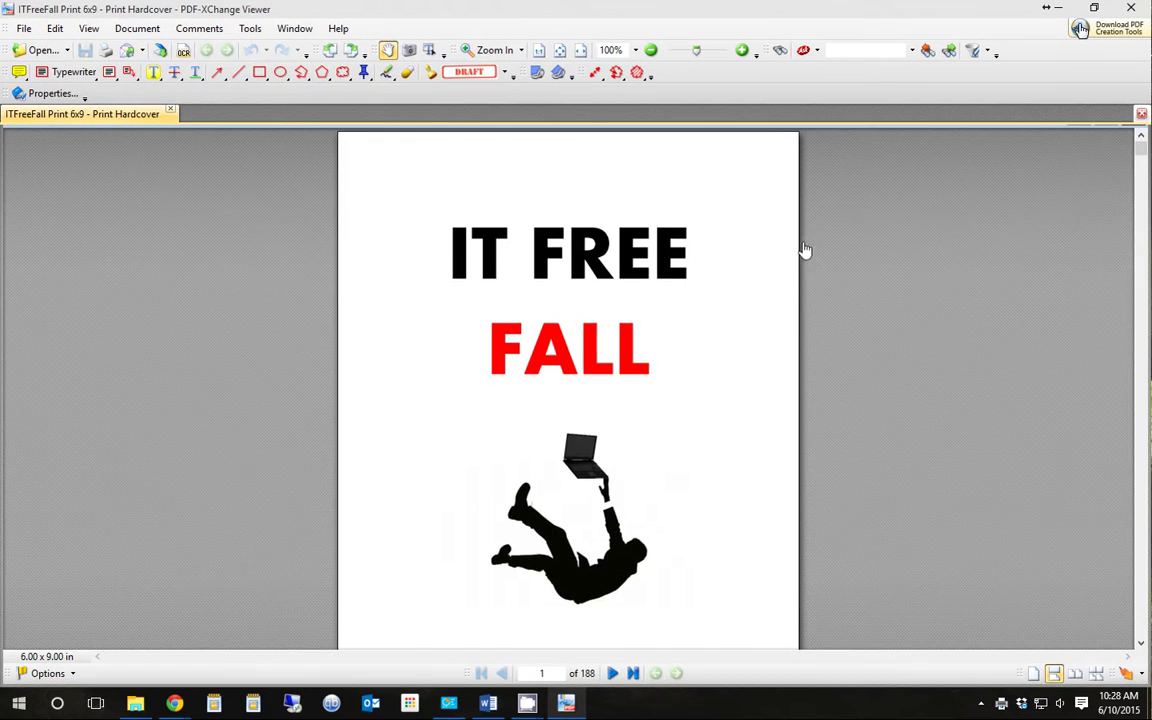
{"action": "scroll", "coordinate": [857, 395], "scroll_direction": "down", "scroll_amount": 3}
{"action": "scroll", "coordinate": [862, 390], "scroll_direction": "down", "scroll_amount": 3}
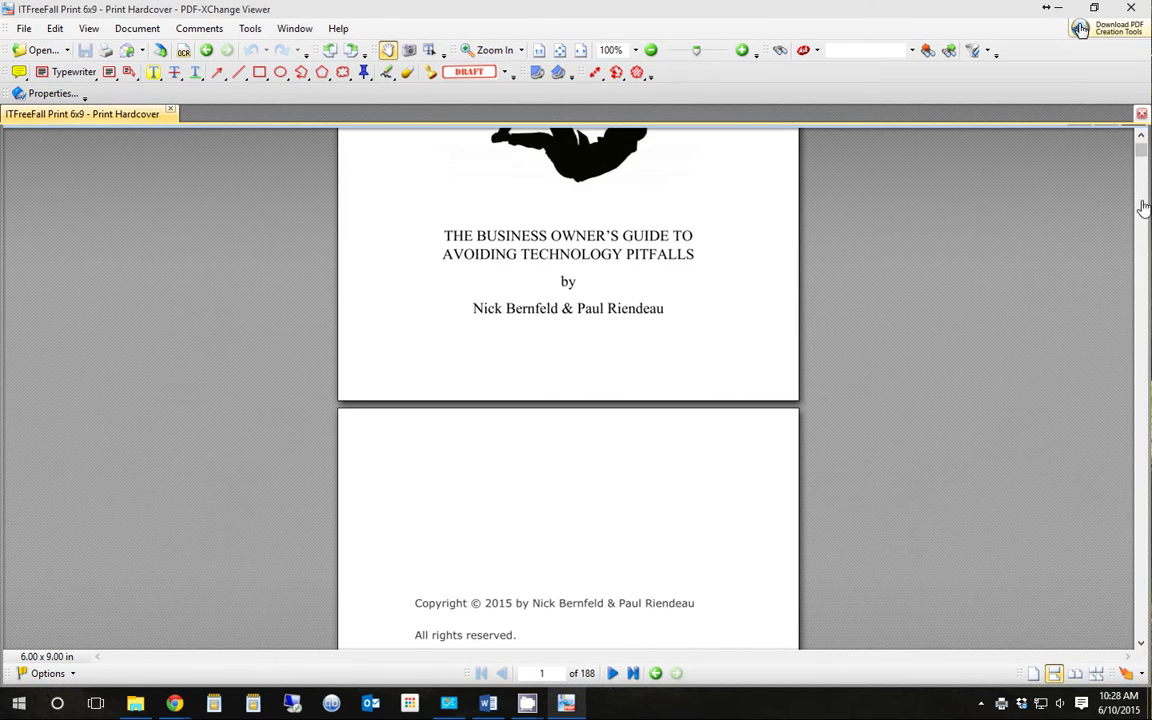
{"action": "scroll", "coordinate": [1030, 195], "scroll_direction": "down", "scroll_amount": 15}
{"action": "scroll", "coordinate": [604, 424], "scroll_direction": "down", "scroll_amount": 3}
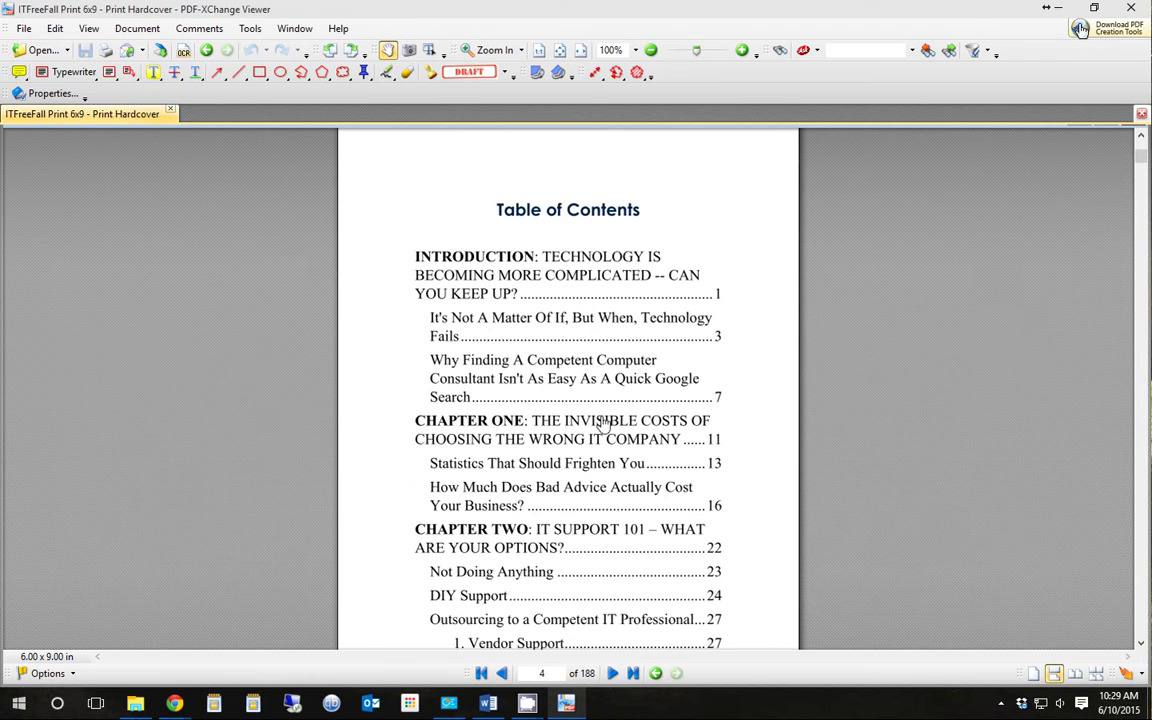
{"action": "scroll", "coordinate": [589, 324], "scroll_direction": "down", "scroll_amount": 3}
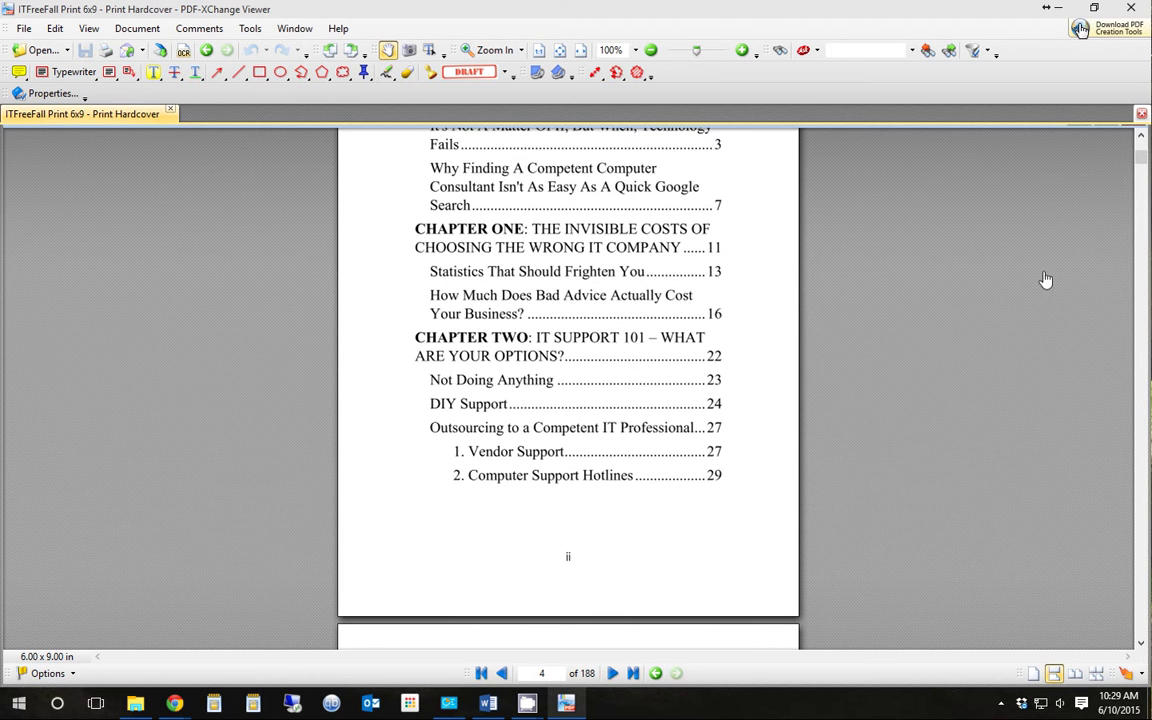
{"action": "mouse_move", "coordinate": [1141, 155]}
{"action": "left_mouse_down"}
{"action": "mouse_move", "coordinate": [1140, 627]}
{"action": "mouse_move", "coordinate": [1139, 473]}
{"action": "mouse_move", "coordinate": [1108, 414]}
{"action": "mouse_move", "coordinate": [1141, 150]}
{"action": "left_mouse_up"}
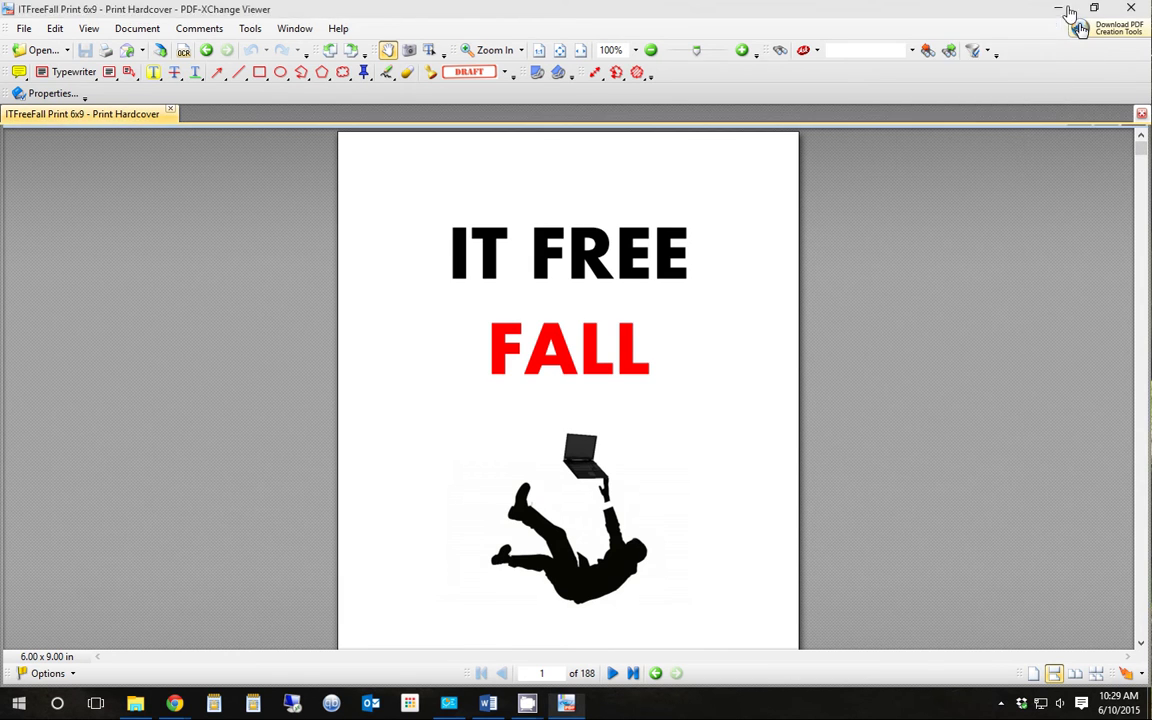
{"action": "left_click", "coordinate": [1064, 10]}
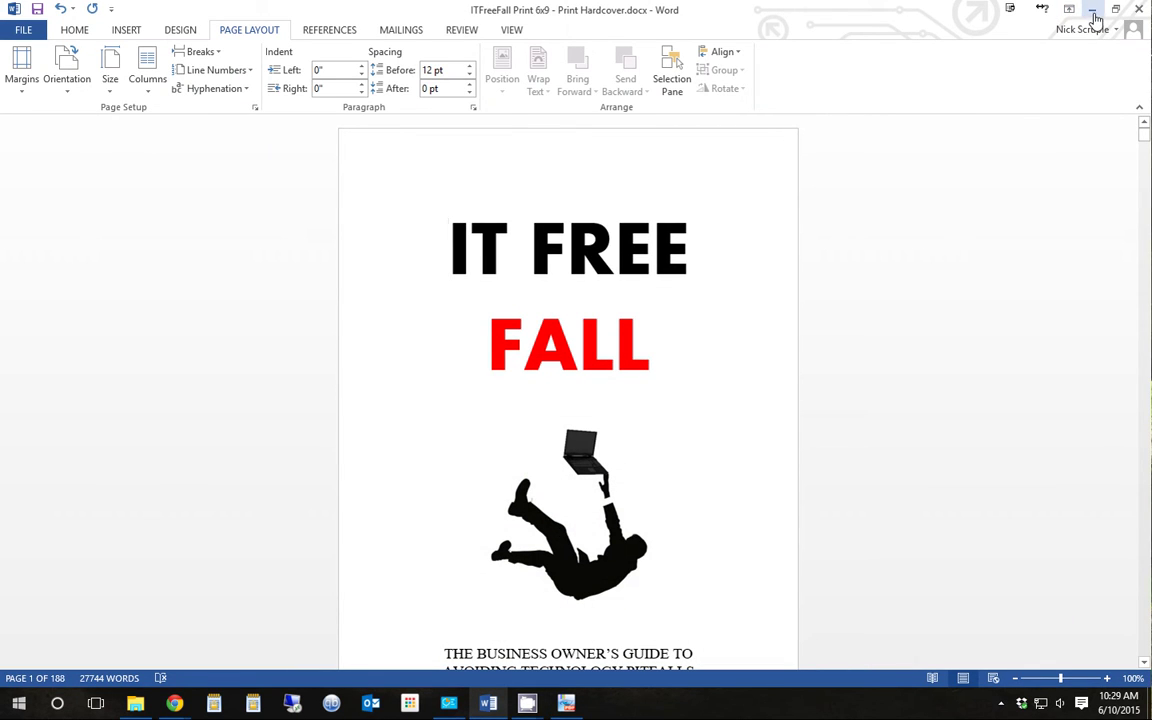
Return to Lulu's Revise page, choose Approve/Deny Book, and start a new revision of IT Free Fall
{"action": "left_click", "coordinate": [1093, 10]}
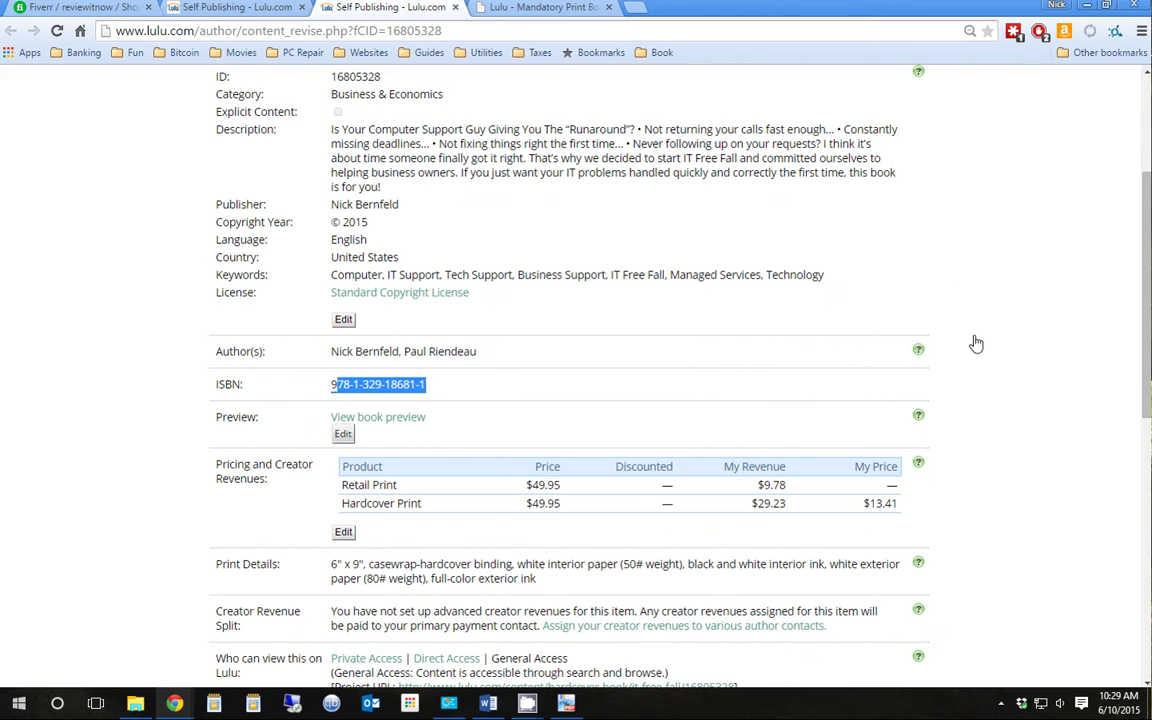
{"action": "scroll", "coordinate": [973, 335], "scroll_direction": "down", "scroll_amount": 3}
{"action": "scroll", "coordinate": [973, 333], "scroll_direction": "down", "scroll_amount": 6}
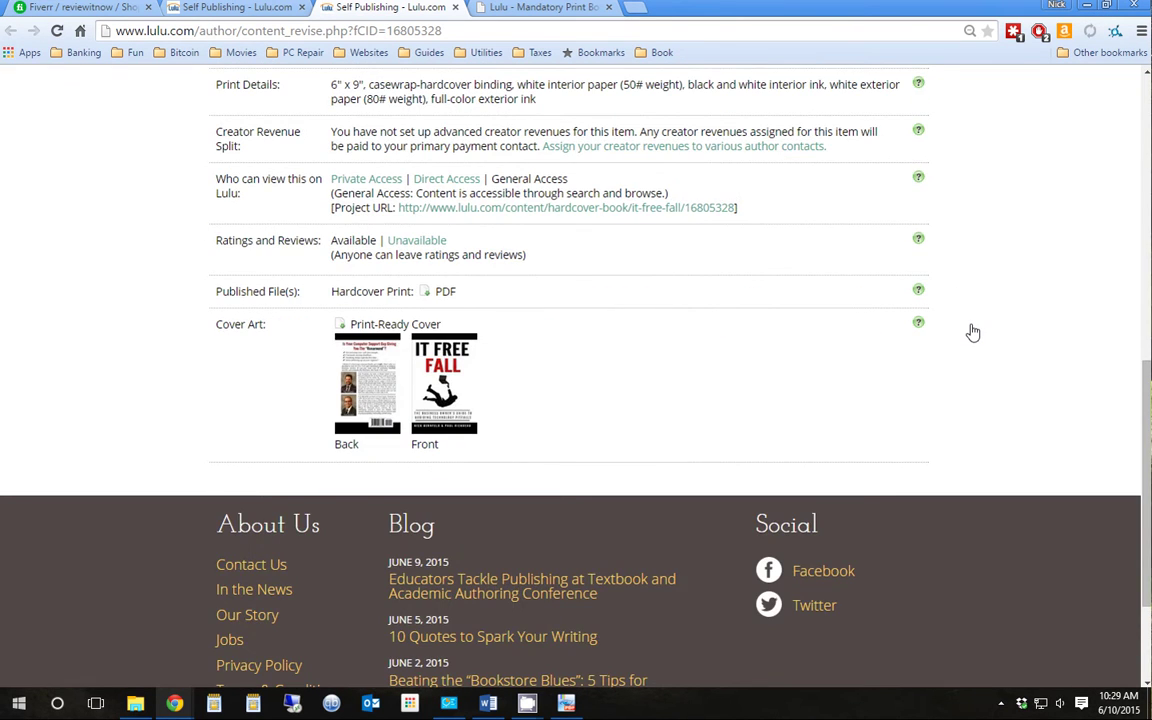
{"action": "scroll", "coordinate": [972, 332], "scroll_direction": "up", "scroll_amount": 6}
{"action": "scroll", "coordinate": [922, 323], "scroll_direction": "up", "scroll_amount": 5}
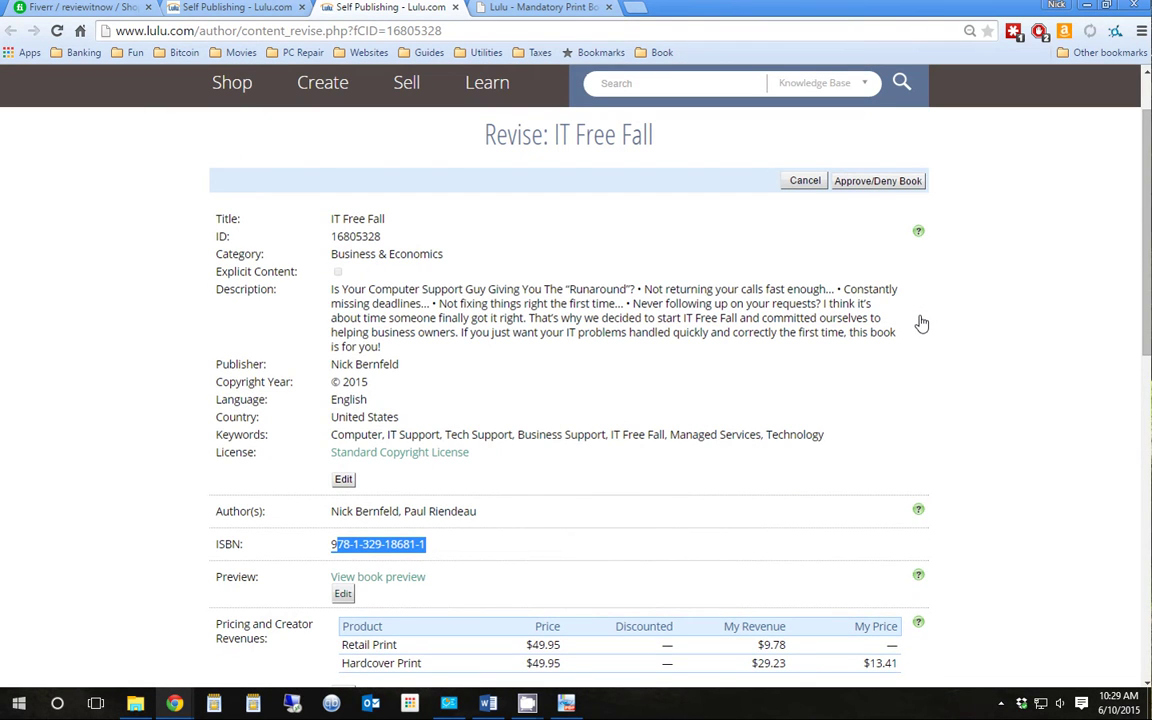
{"action": "scroll", "coordinate": [846, 267], "scroll_direction": "down", "scroll_amount": 5}
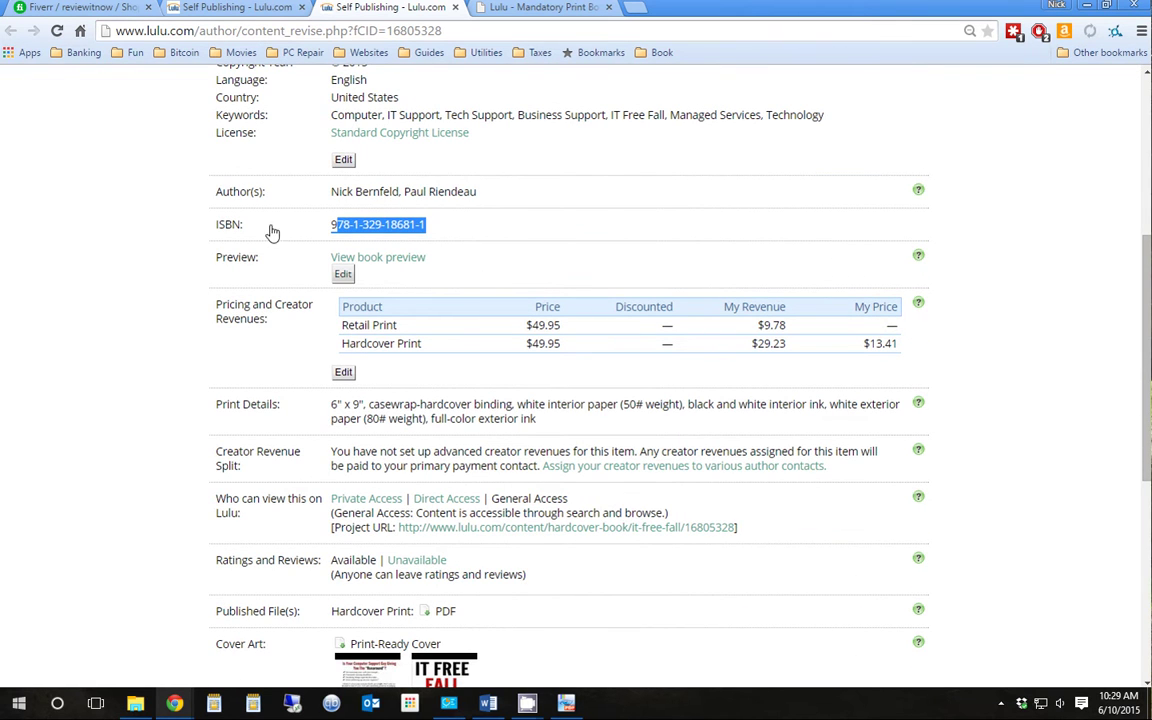
{"action": "scroll", "coordinate": [658, 262], "scroll_direction": "up", "scroll_amount": 5}
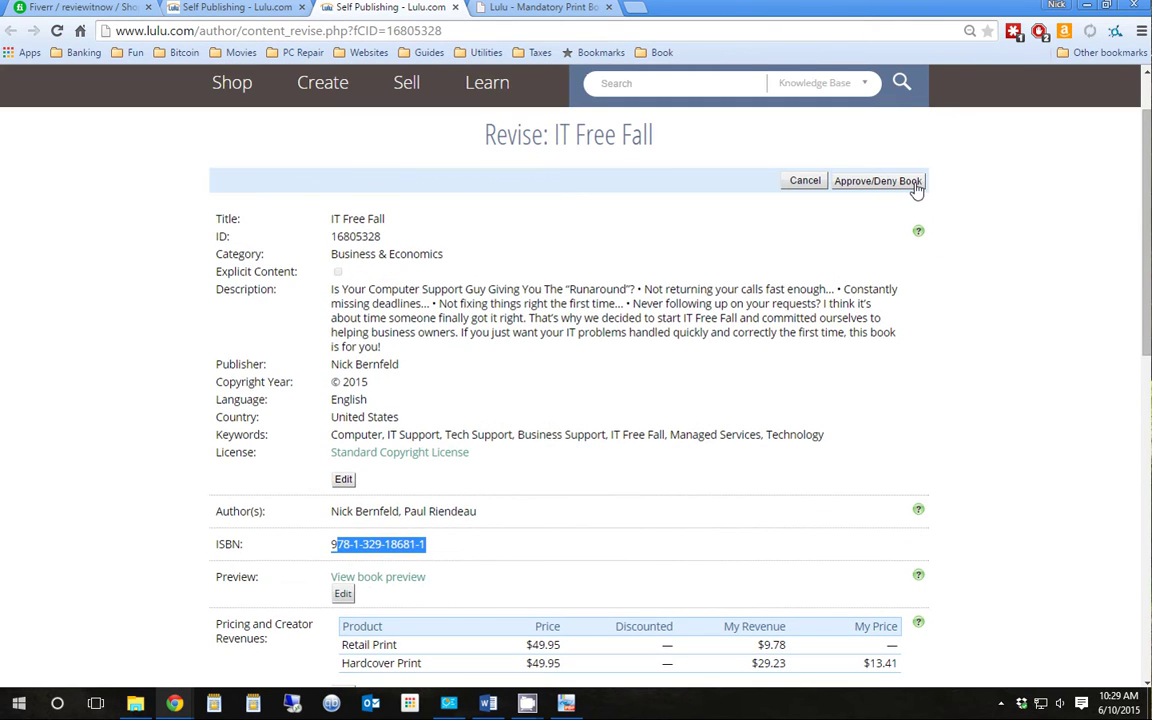
{"action": "left_click", "coordinate": [910, 184]}
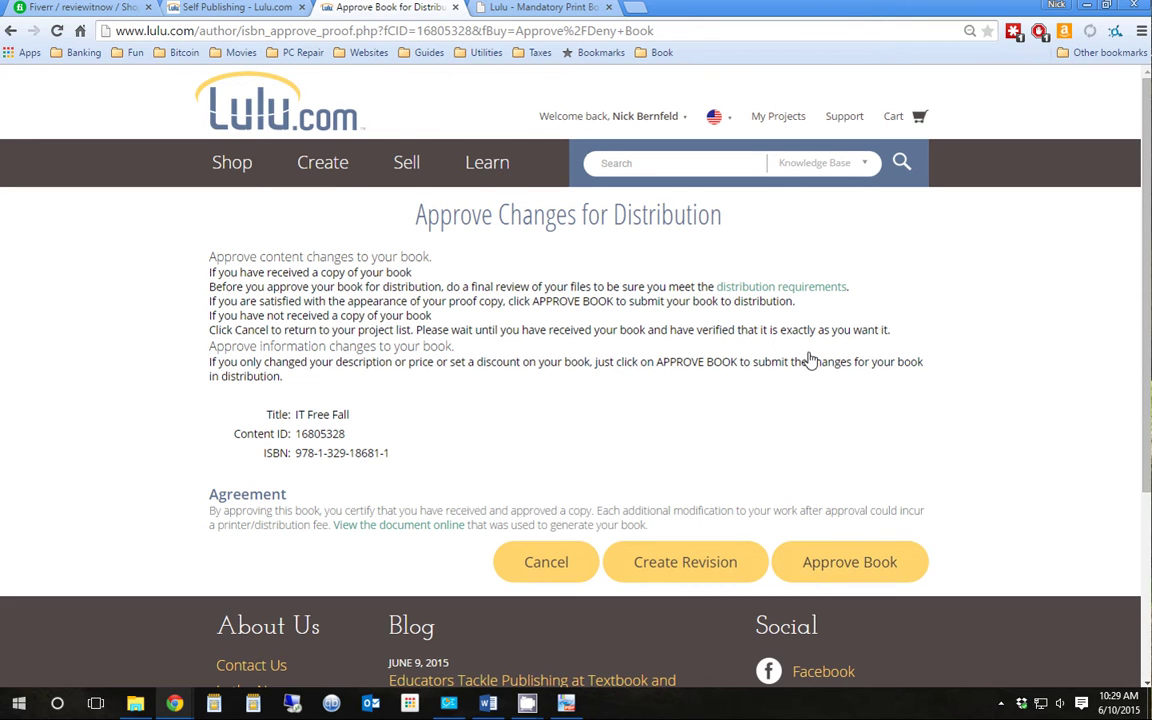
{"action": "left_click", "coordinate": [707, 566]}
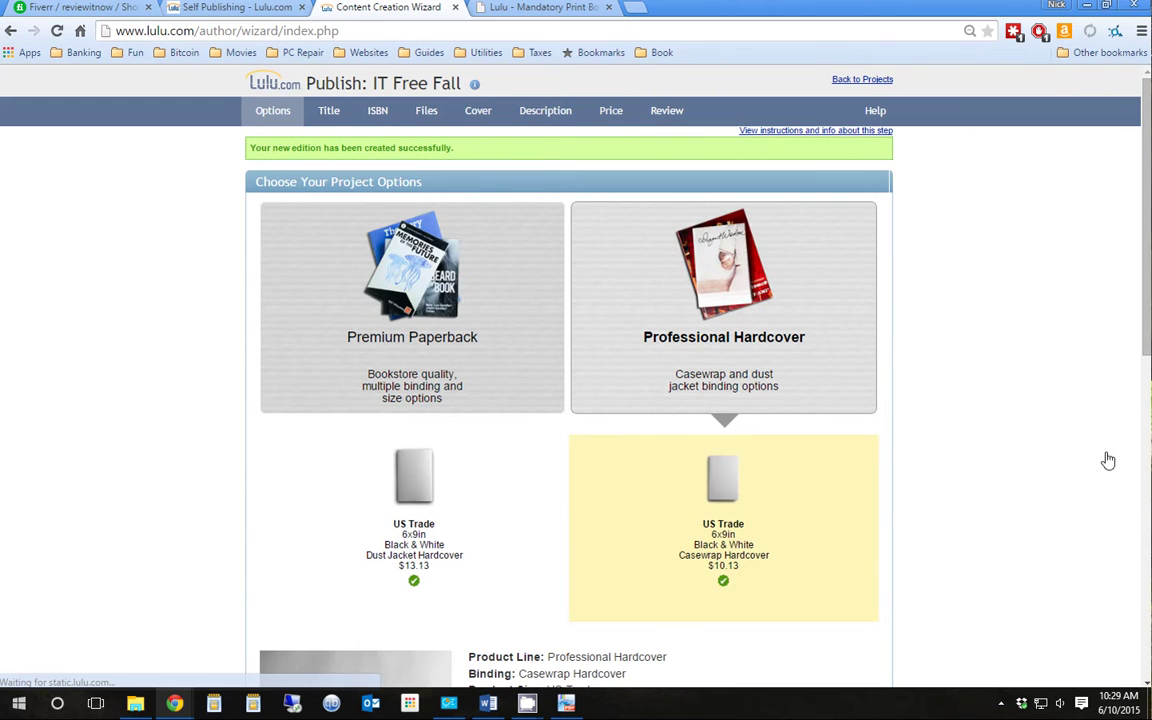
Keep the casewrap hardcover options, title, authors and ISBN unchanged and advance to Add Files
{"action": "scroll", "coordinate": [1065, 496], "scroll_direction": "down", "scroll_amount": 6}
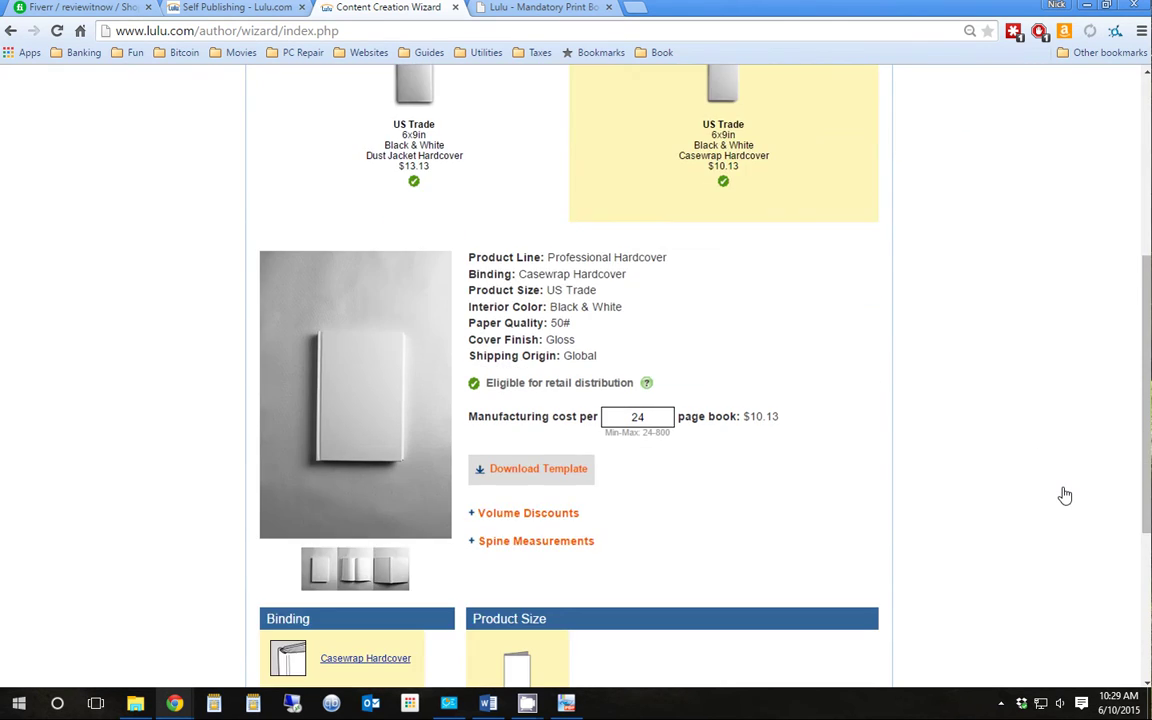
{"action": "scroll", "coordinate": [1065, 496], "scroll_direction": "down", "scroll_amount": 1}
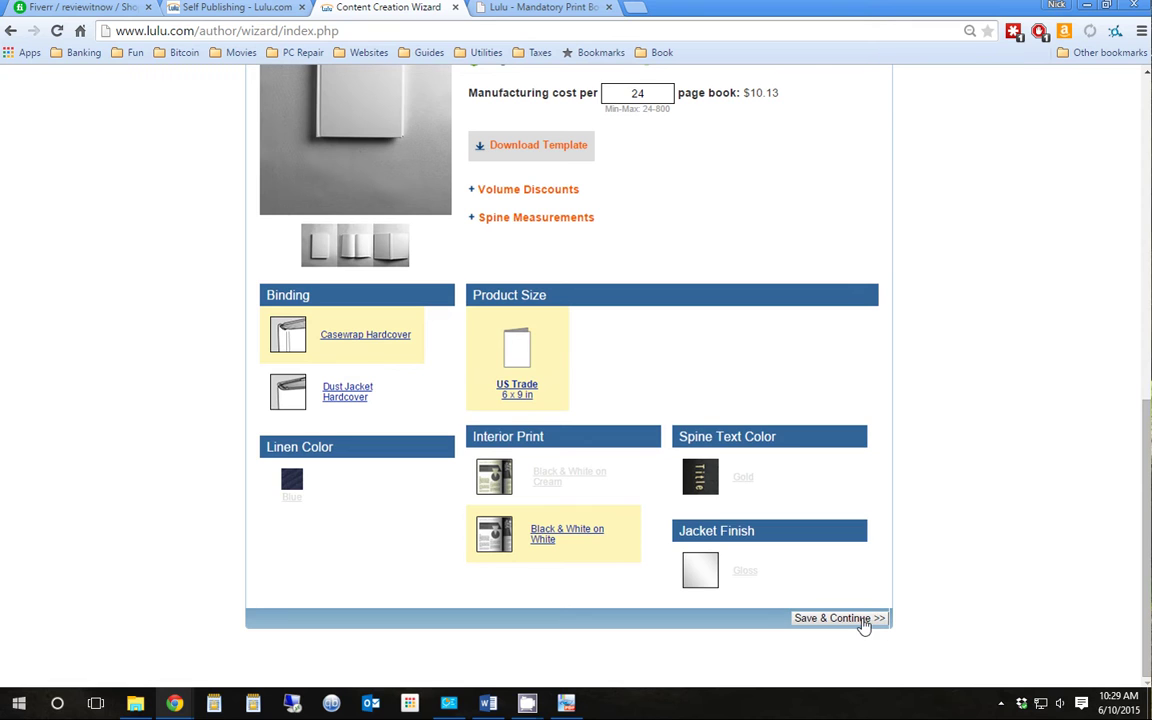
{"action": "left_click", "coordinate": [862, 619]}
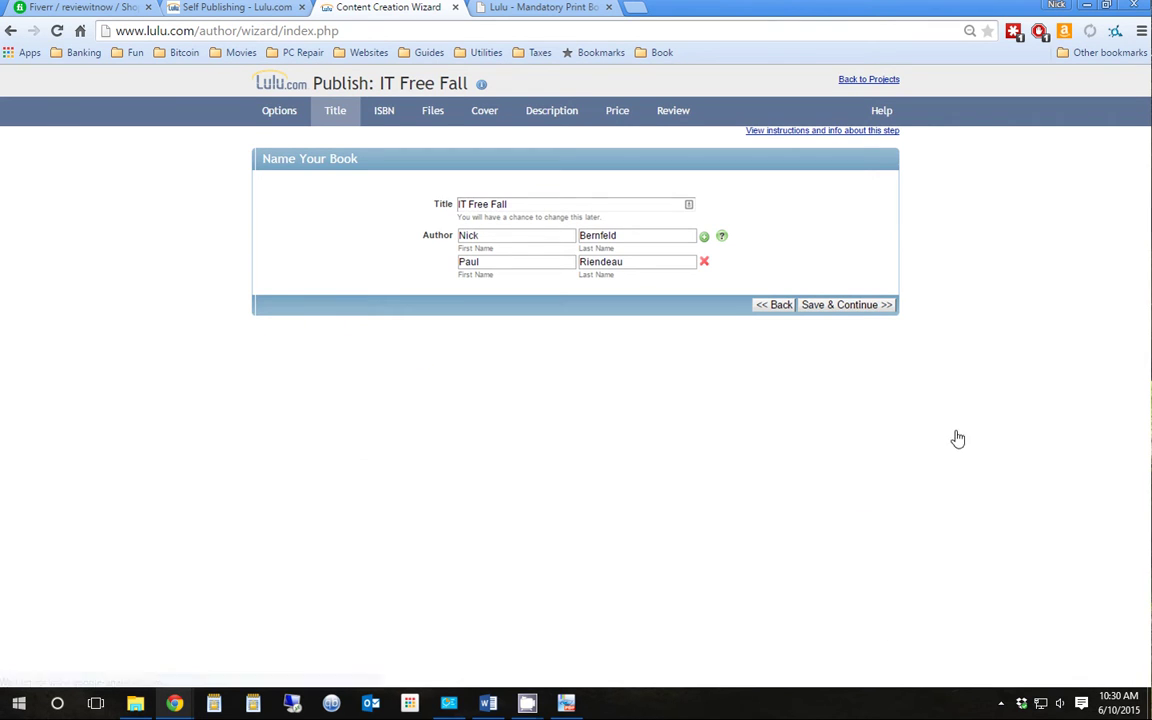
{"action": "left_click", "coordinate": [862, 308]}
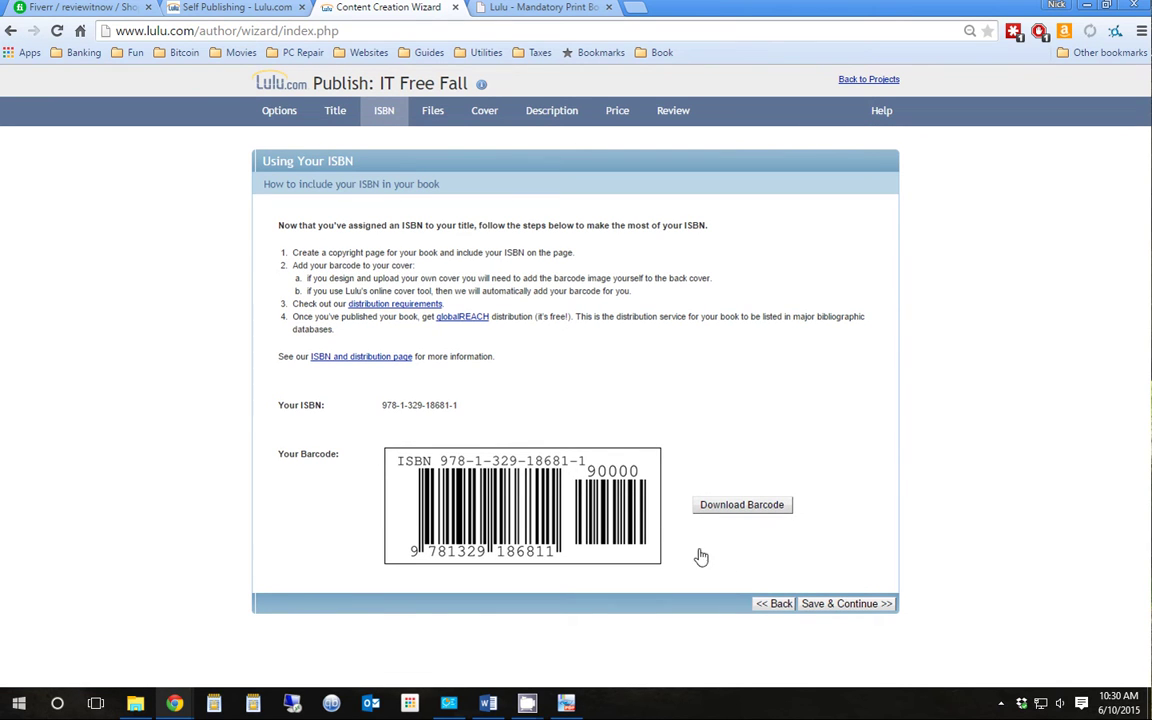
{"action": "left_click", "coordinate": [845, 606]}
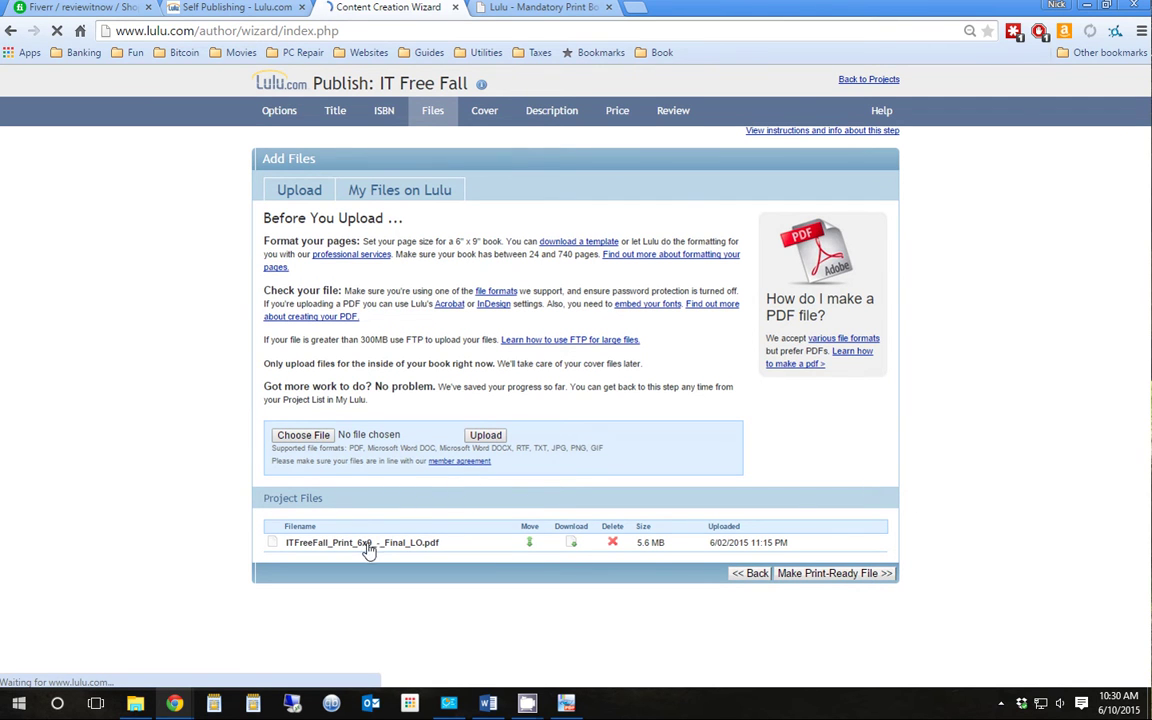
Upload ITFreeFall Print 6x9 - Print Hardcover.pdf as the interior and delete the old Final_LO file
{"action": "left_click", "coordinate": [285, 434]}
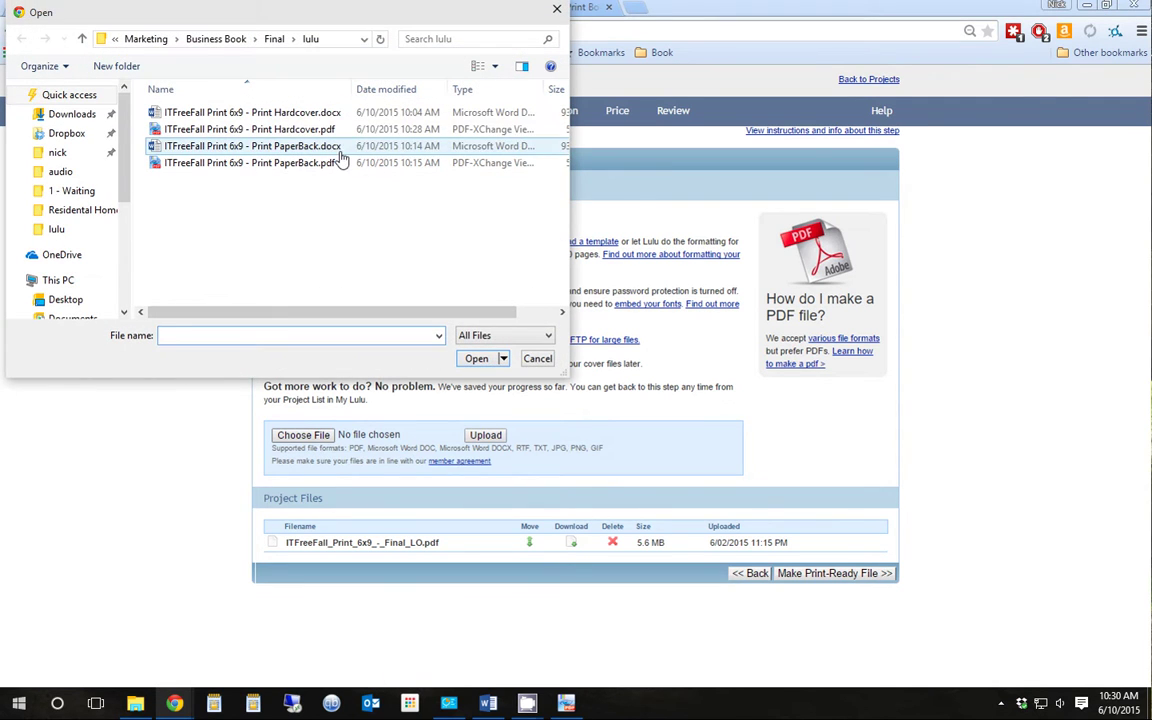
{"action": "left_click_drag", "start_coordinate": [432, 312], "coordinate": [481, 312]}
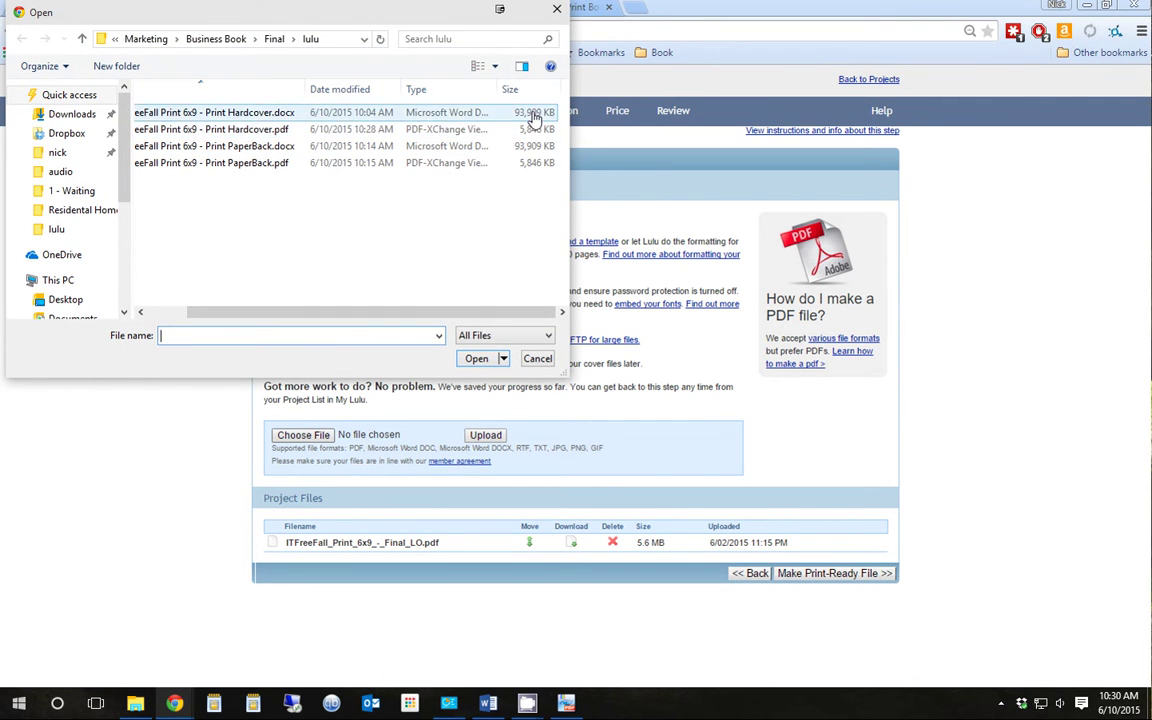
{"action": "left_click_drag", "start_coordinate": [514, 314], "coordinate": [399, 280]}
{"action": "left_click", "coordinate": [291, 133]}
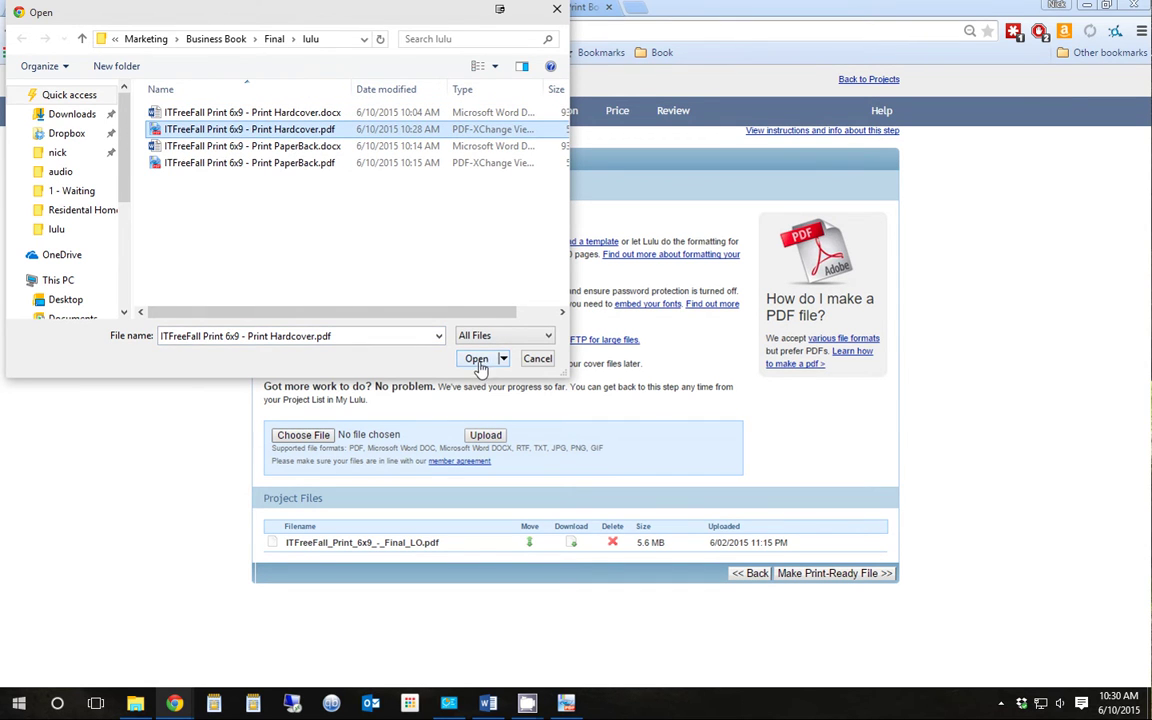
{"action": "left_click", "coordinate": [477, 359]}
{"action": "left_click", "coordinate": [484, 435]}
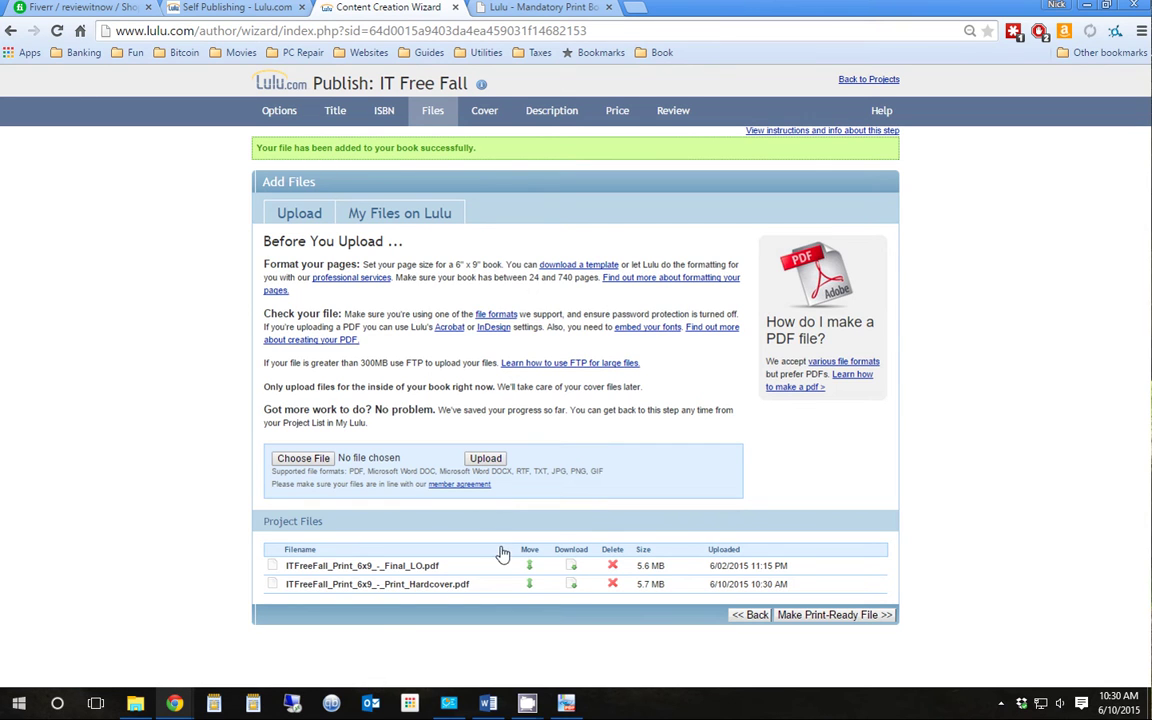
{"action": "left_click", "coordinate": [613, 567]}
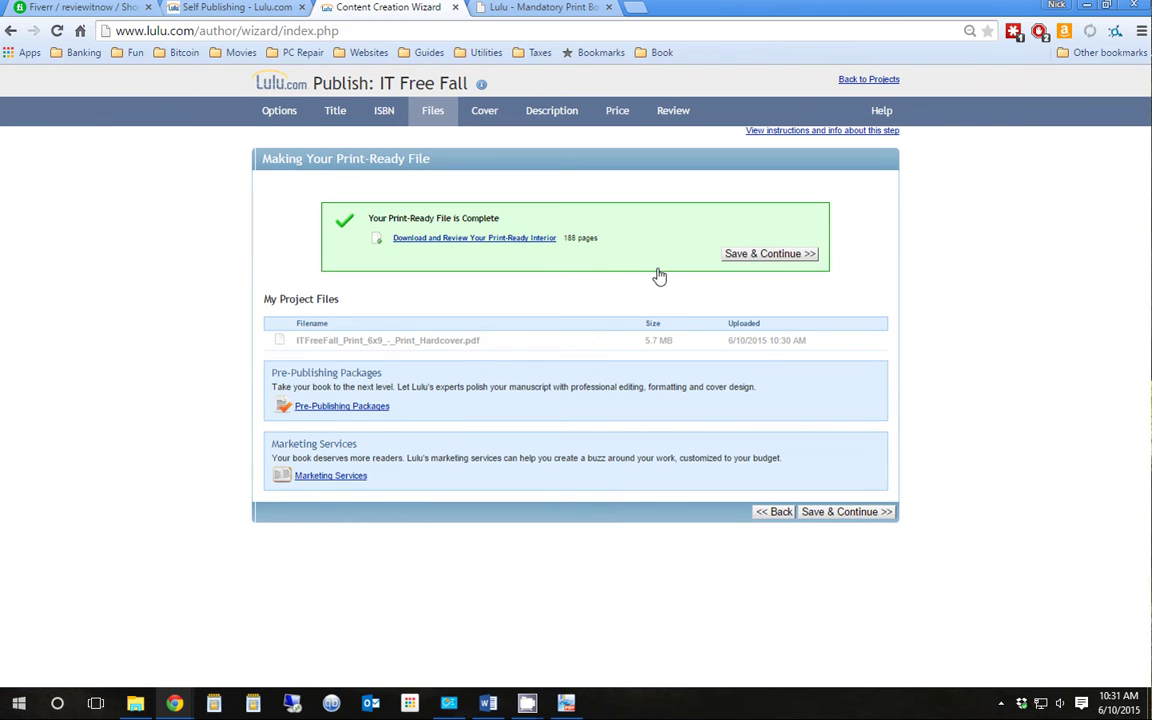
Review the 188-page print-ready interior PDF in a new tab, then save the interior and continue to the cover
{"action": "middle_click", "coordinate": [537, 242]}
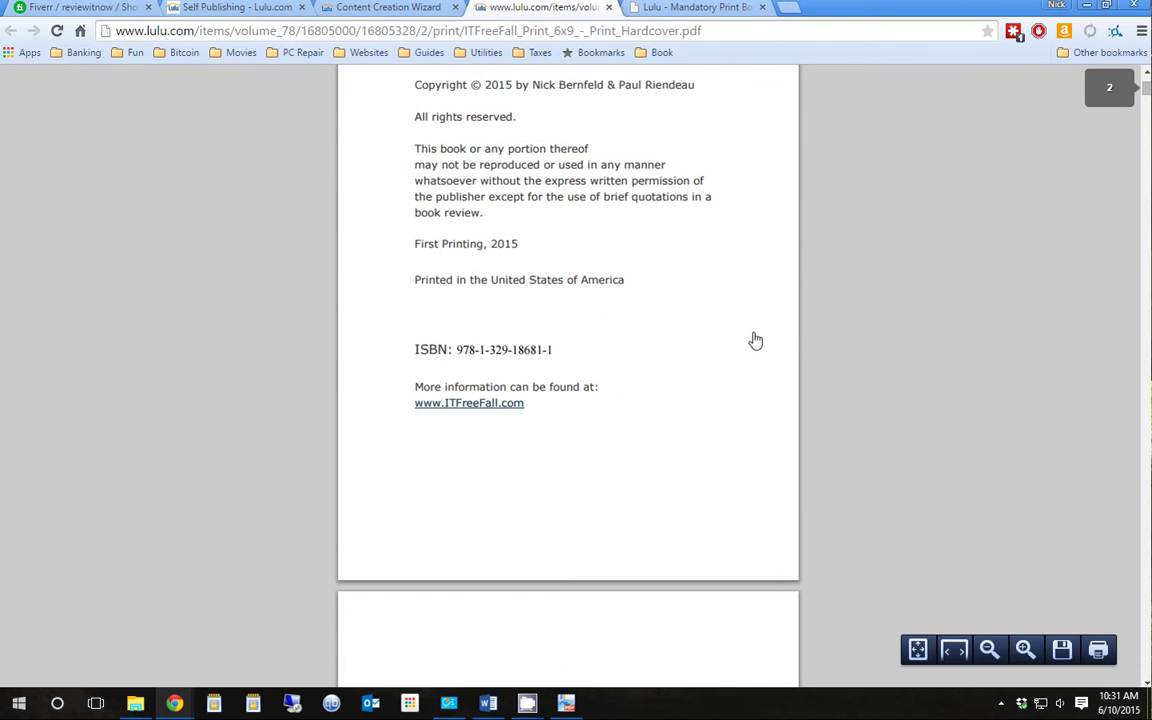
{"action": "scroll", "coordinate": [1059, 274], "scroll_direction": "down", "scroll_amount": 5}
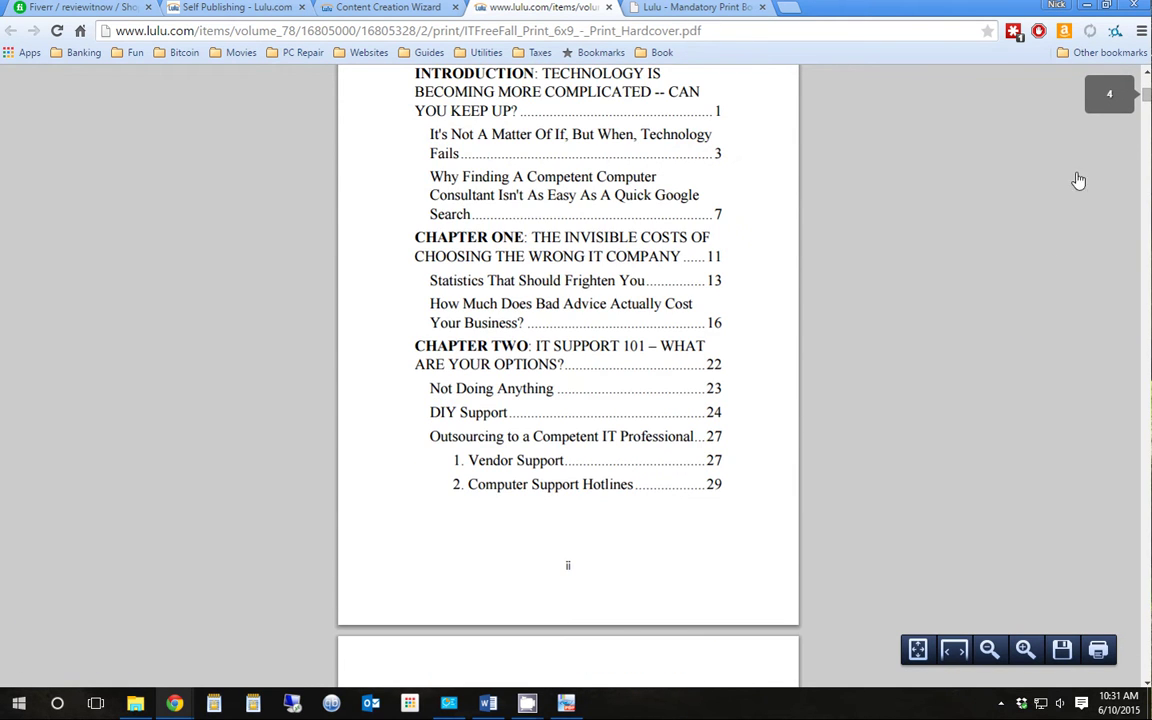
{"action": "left_click_drag", "start_coordinate": [1147, 92], "coordinate": [1138, 599]}
{"action": "scroll", "coordinate": [892, 553], "scroll_direction": "down", "scroll_amount": 8}
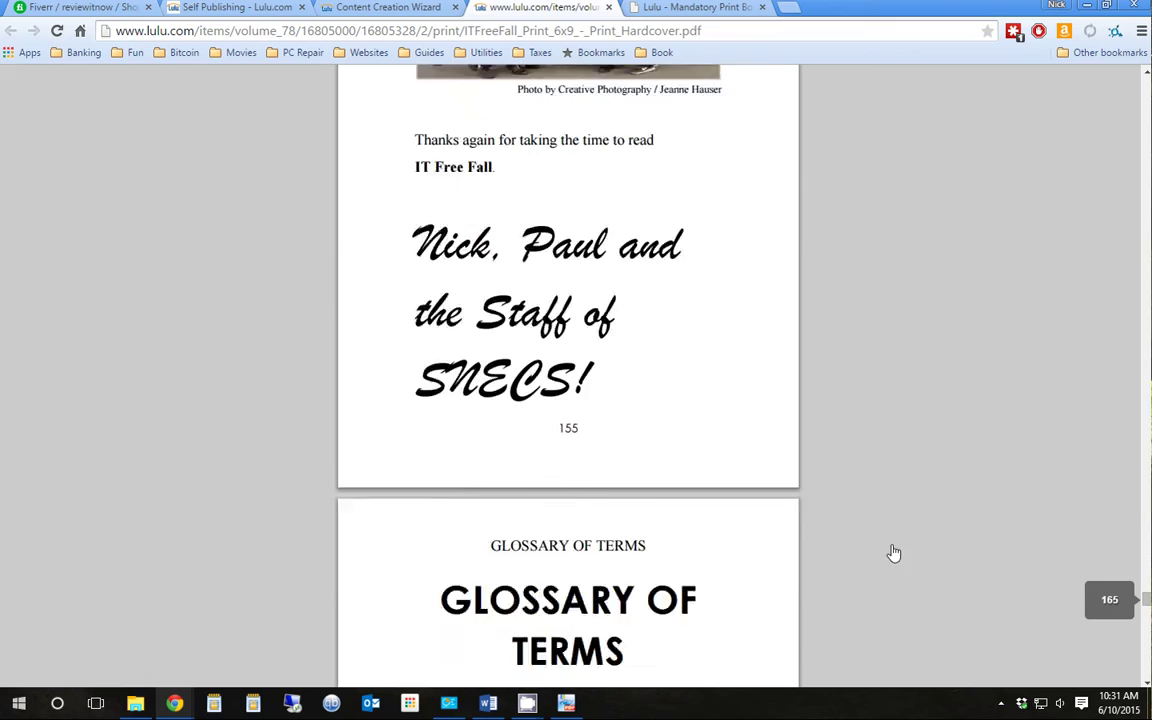
{"action": "scroll", "coordinate": [572, 272], "scroll_direction": "up", "scroll_amount": 2}
{"action": "scroll", "coordinate": [944, 463], "scroll_direction": "up", "scroll_amount": 10}
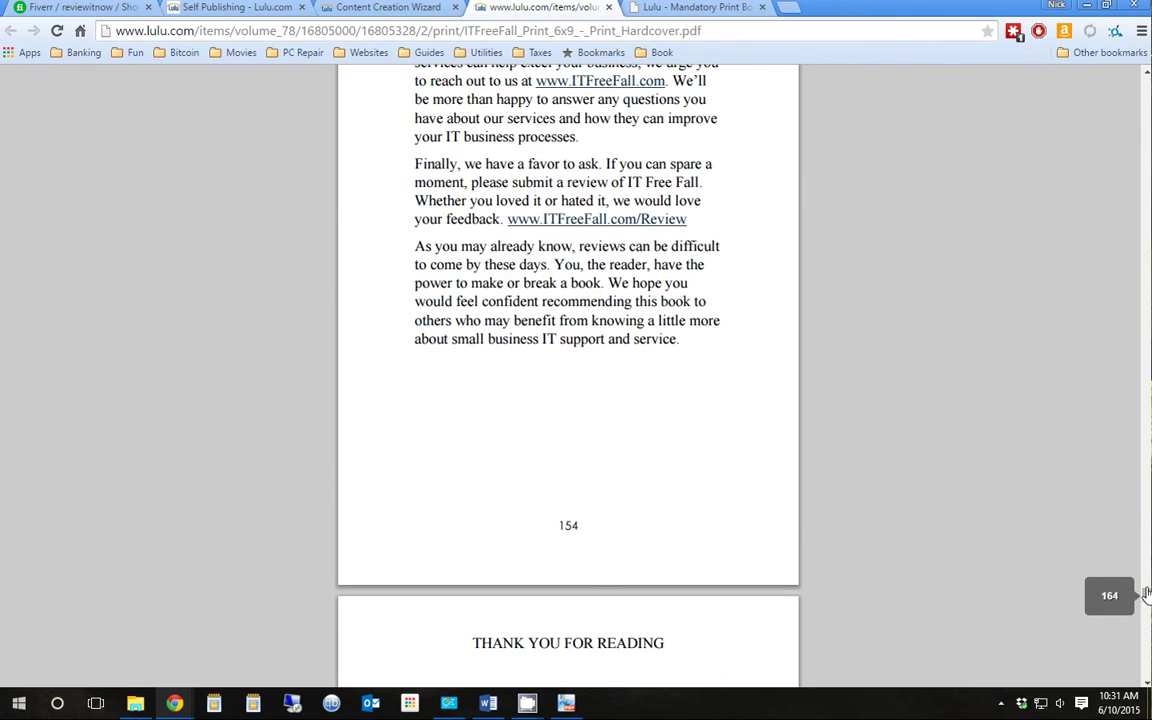
{"action": "left_click_drag", "start_coordinate": [1146, 594], "coordinate": [1146, 78]}
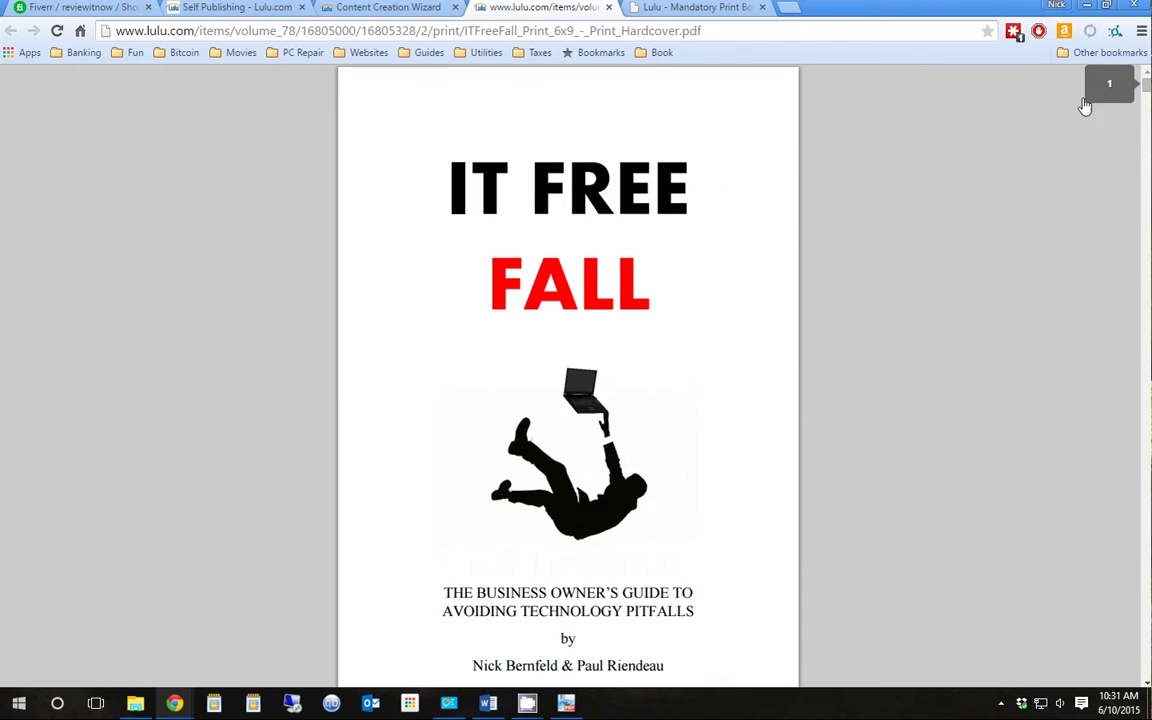
{"action": "scroll", "coordinate": [905, 329], "scroll_direction": "down", "scroll_amount": 7}
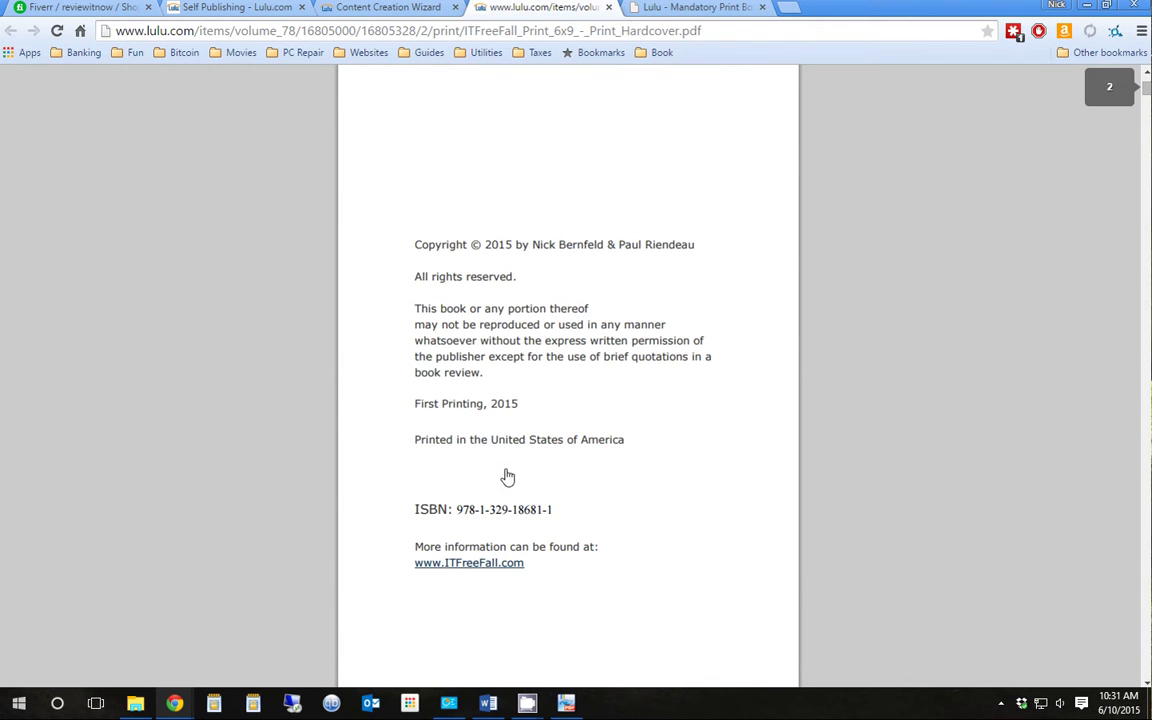
{"action": "scroll", "coordinate": [507, 477], "scroll_direction": "down", "scroll_amount": 5}
{"action": "left_click", "coordinate": [375, 8]}
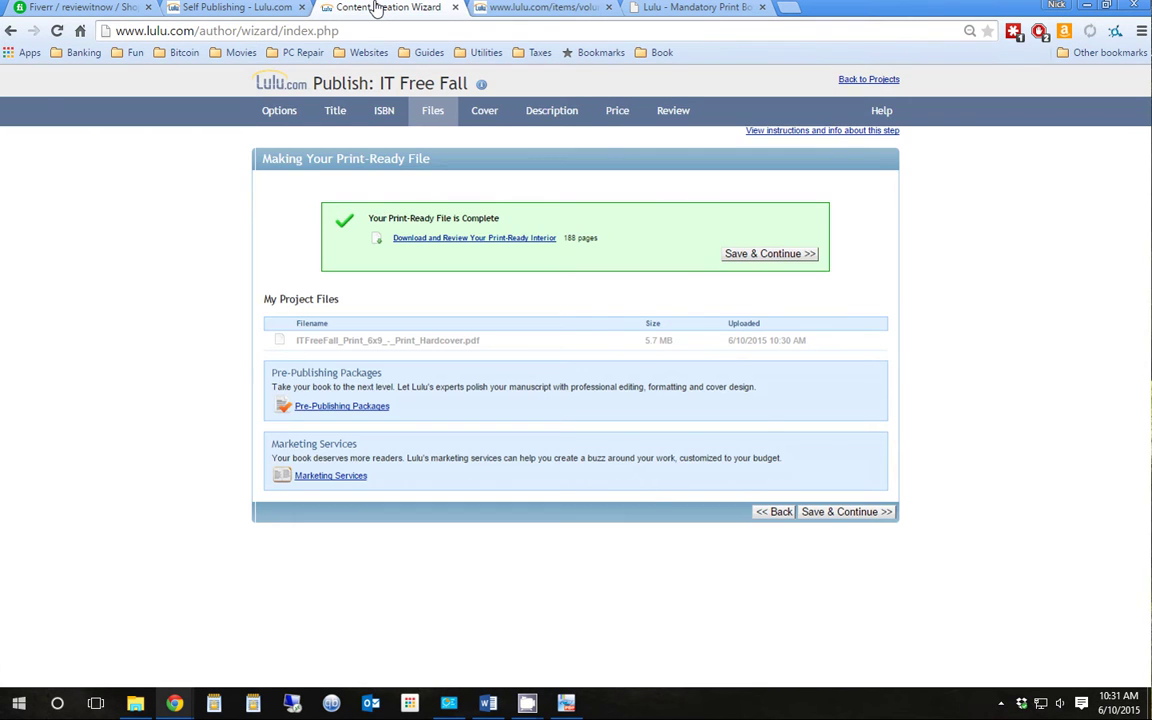
{"action": "left_click", "coordinate": [855, 514]}
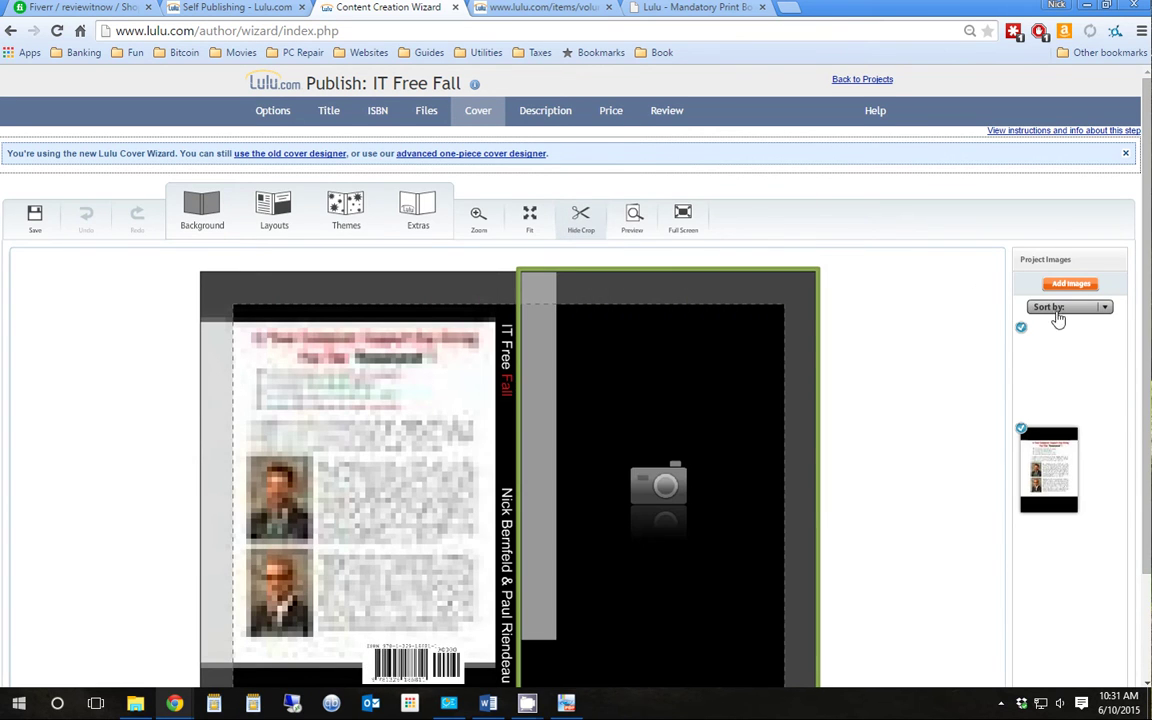
Place the IT FREE FALL artwork on the front cover and preview the assembled cover
{"action": "scroll", "coordinate": [950, 382], "scroll_direction": "down", "scroll_amount": 3}
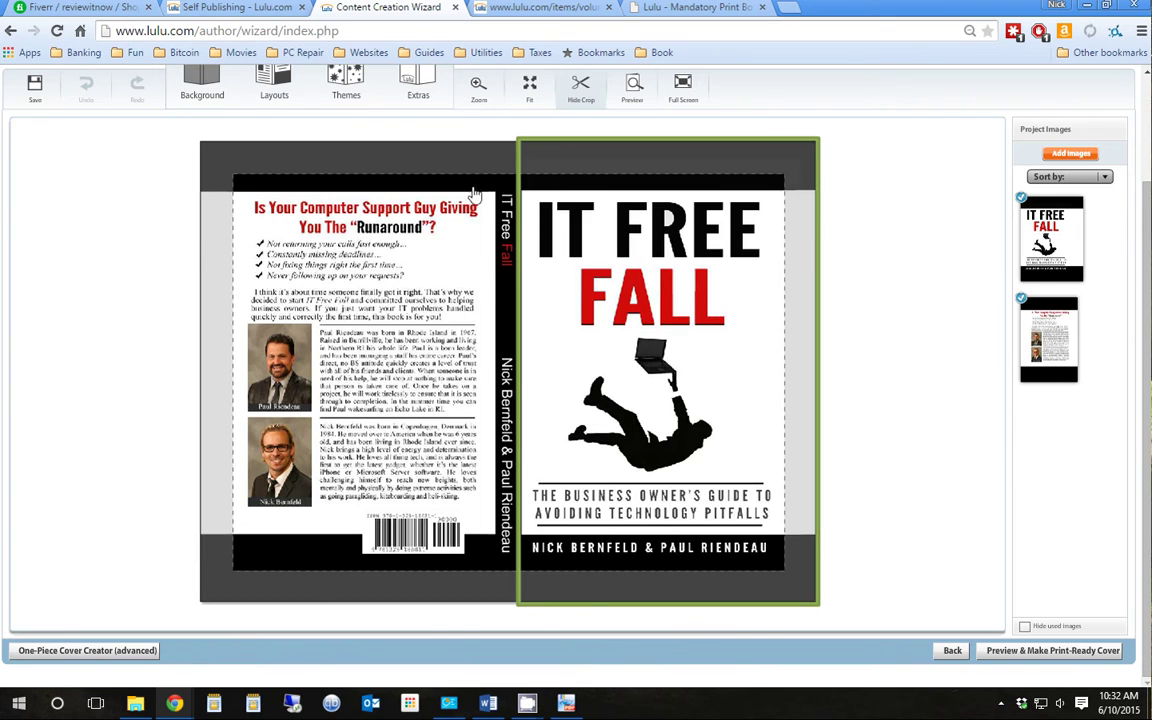
{"action": "scroll", "coordinate": [830, 320], "scroll_direction": "up", "scroll_amount": 2}
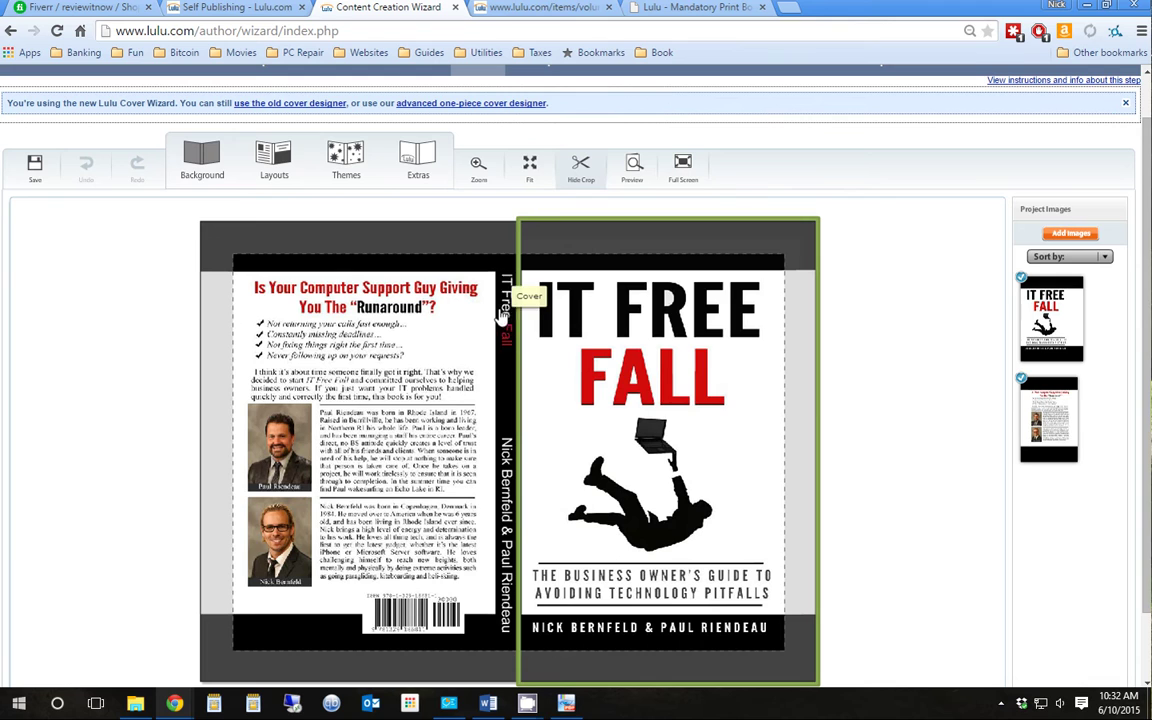
{"action": "scroll", "coordinate": [885, 392], "scroll_direction": "down", "scroll_amount": 1}
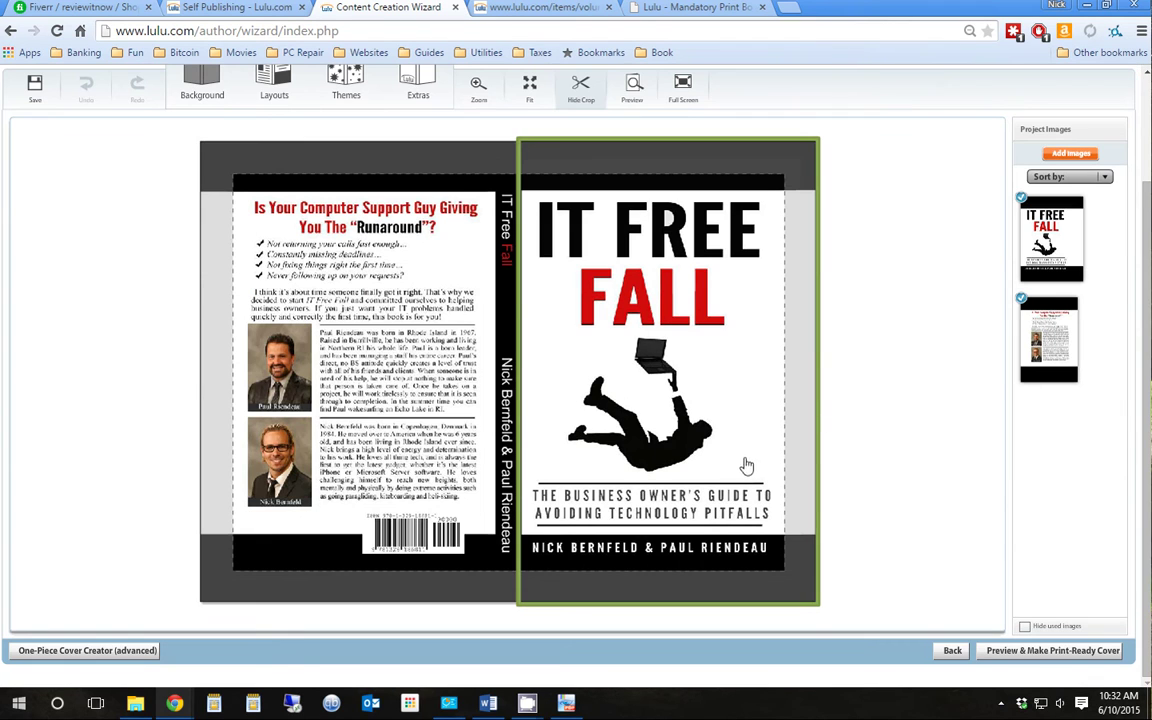
{"action": "mouse_move", "coordinate": [1082, 258]}
{"action": "left_click", "coordinate": [1091, 655]}
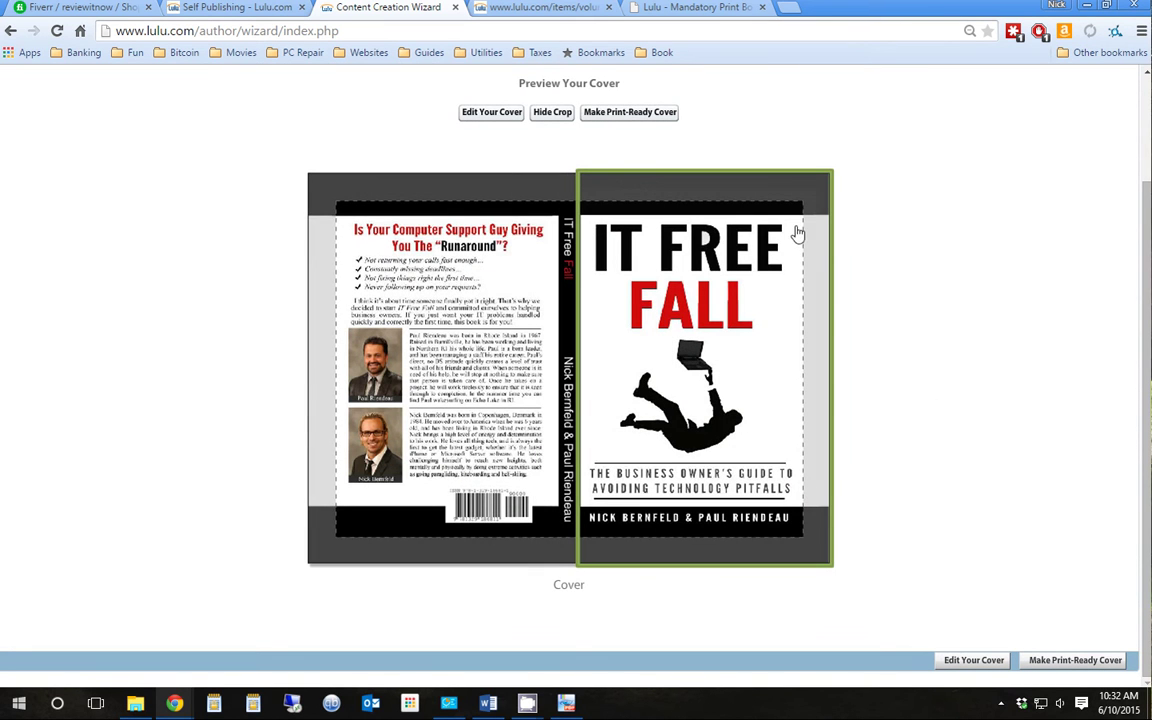
Confirm making the print-ready cover PDF, check it, and return to the Content Creation Wizard tab
{"action": "left_click", "coordinate": [1075, 660]}
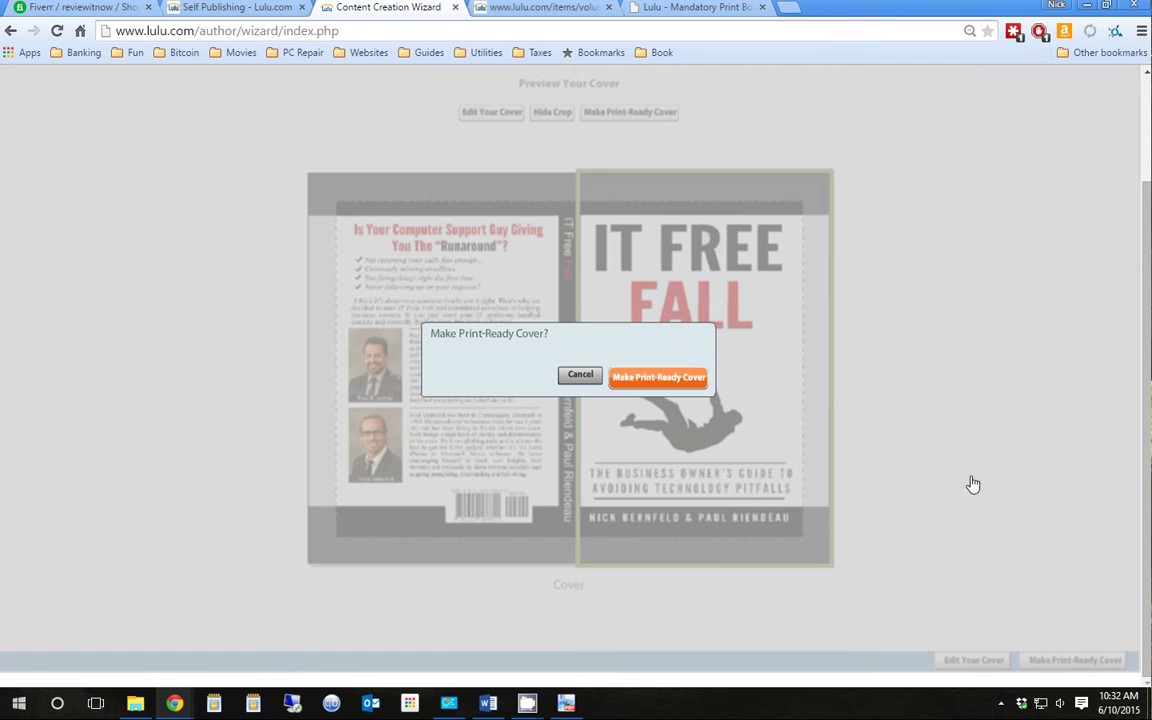
{"action": "left_click", "coordinate": [665, 378]}
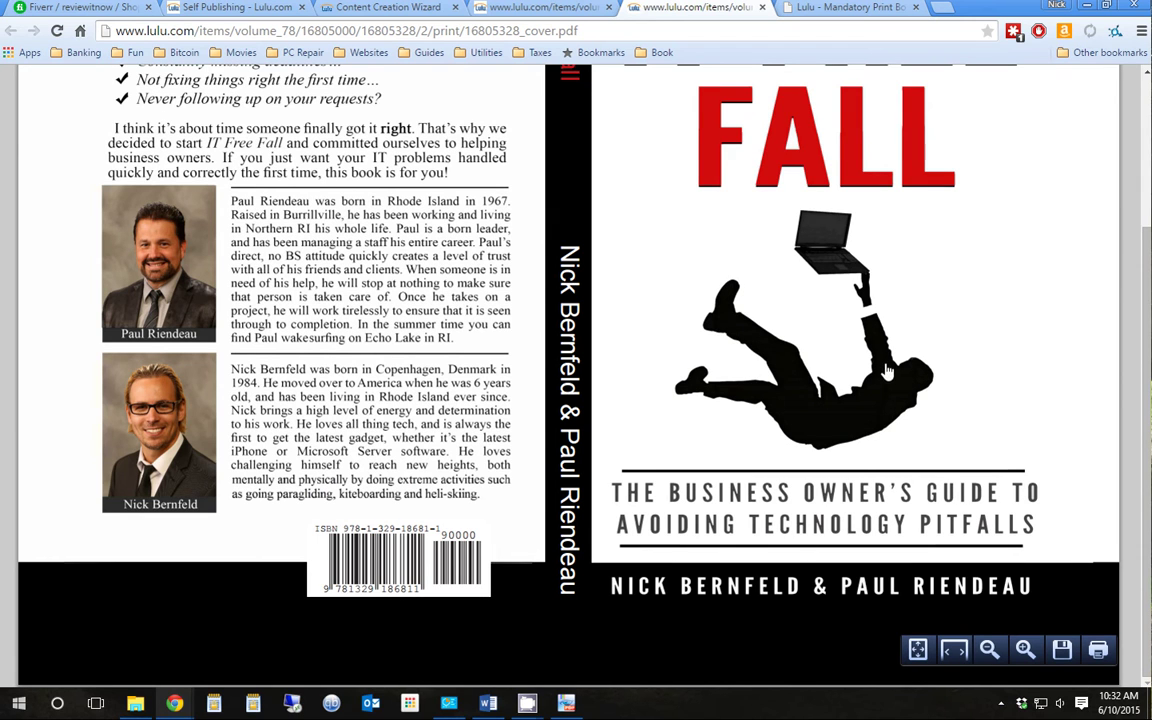
{"action": "scroll", "coordinate": [942, 457], "scroll_direction": "up", "scroll_amount": 3}
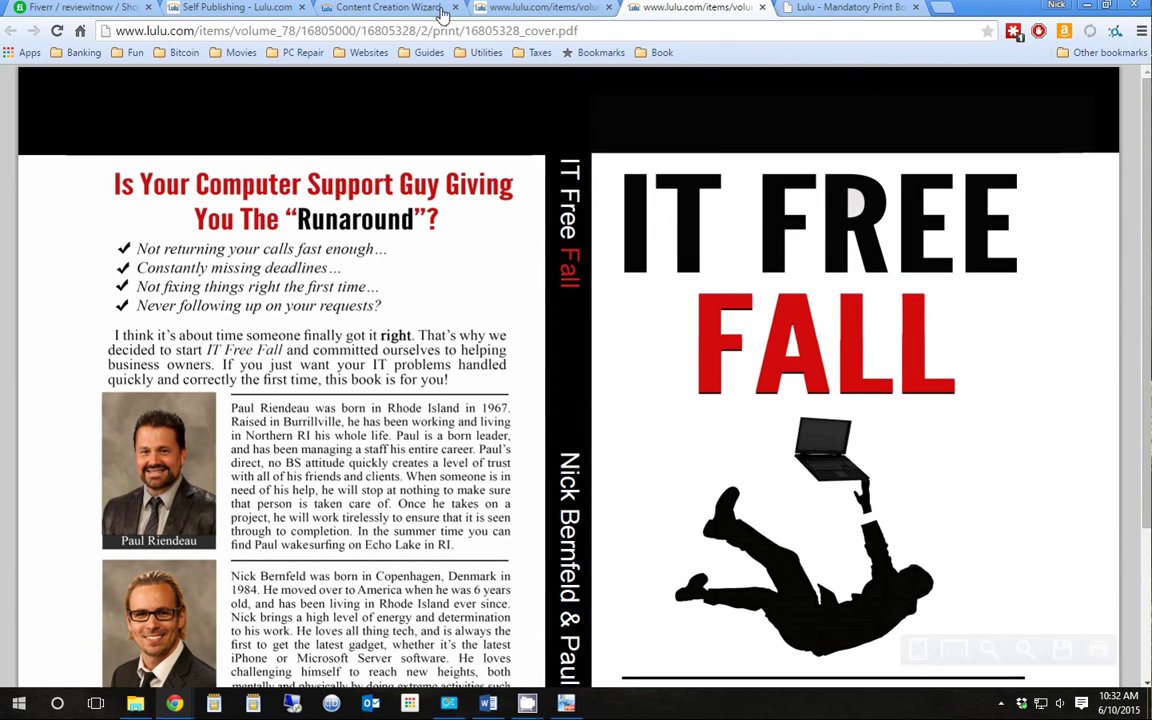
{"action": "left_click", "coordinate": [397, 8]}
Save the cover and keep the Business & Economics, First Edition description
{"action": "left_click", "coordinate": [846, 334]}
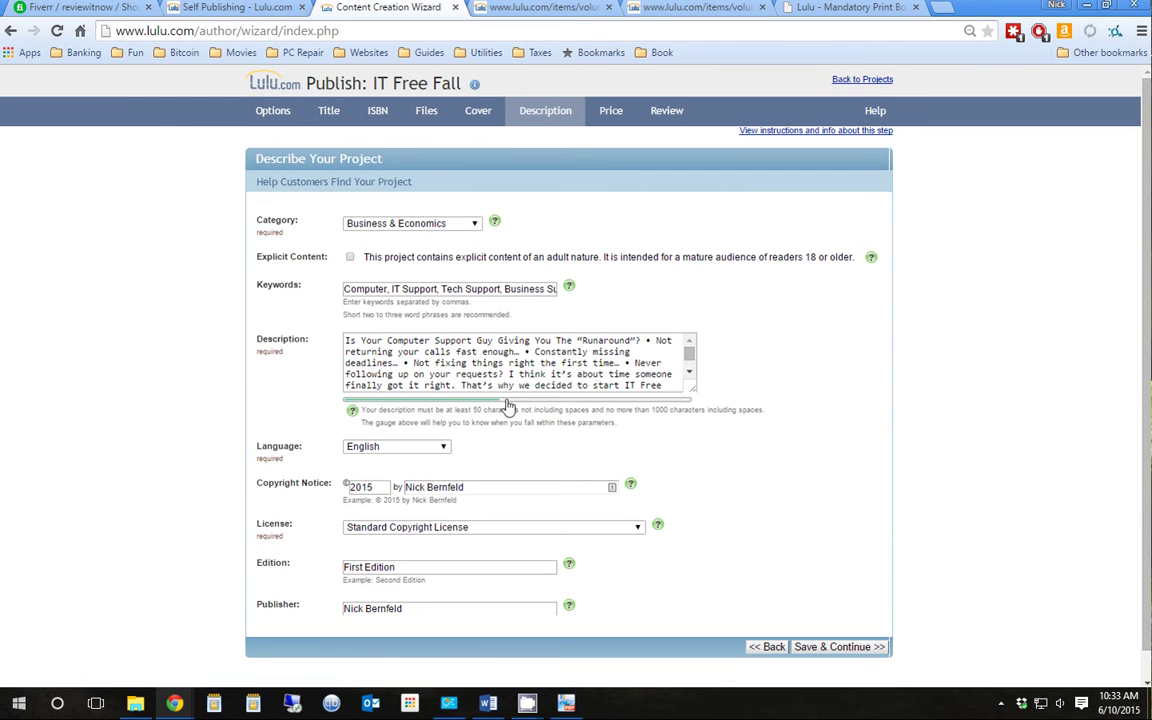
{"action": "scroll", "coordinate": [771, 378], "scroll_direction": "down", "scroll_amount": 1}
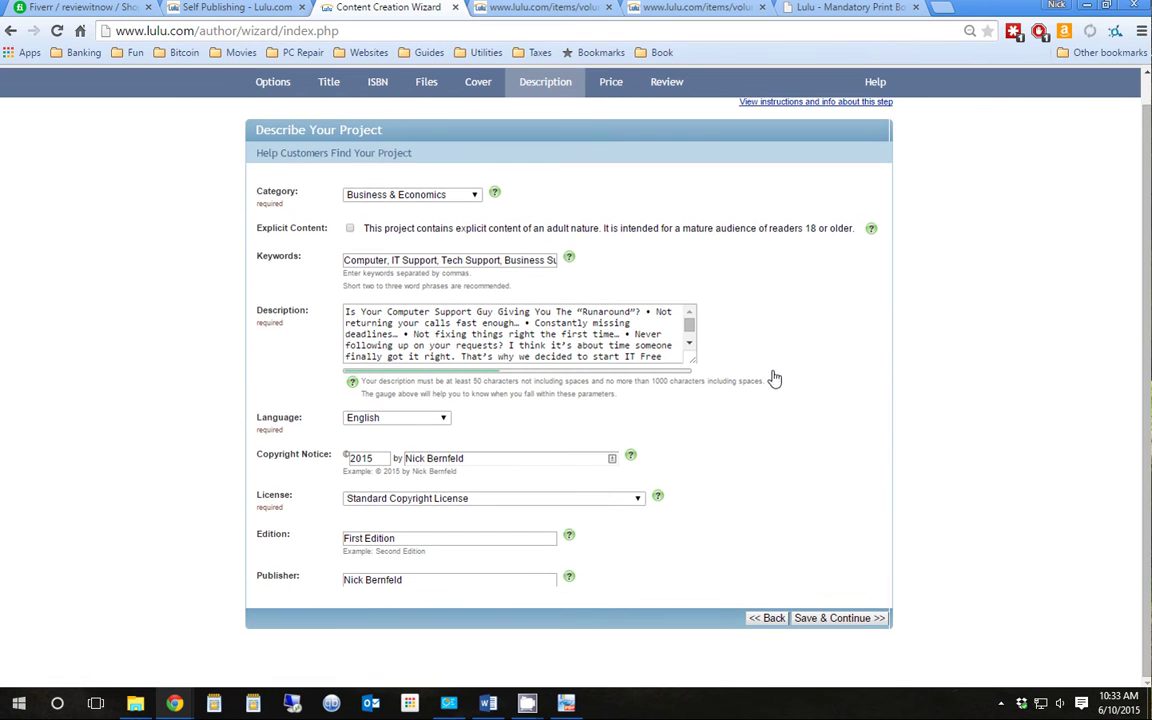
{"action": "left_click", "coordinate": [864, 620]}
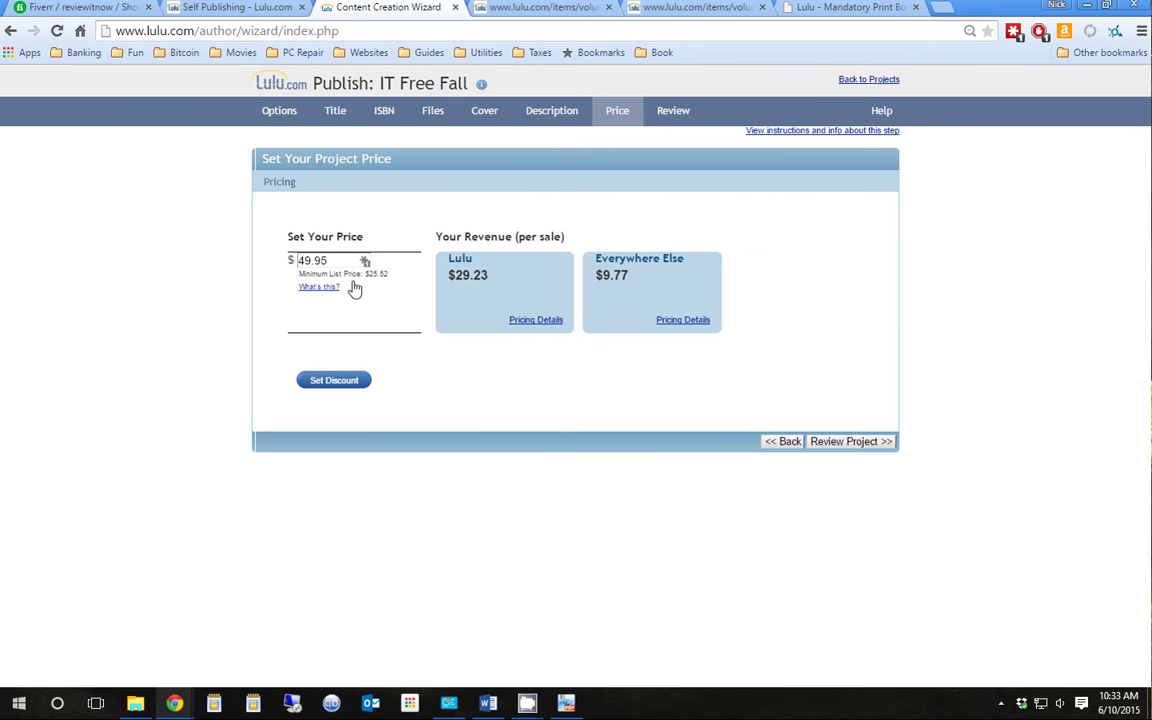
Keep the 49.95 list price, skip payment setup, and finish publishing from the Review page
{"action": "left_click", "coordinate": [308, 262]}
{"action": "left_click", "coordinate": [865, 445]}
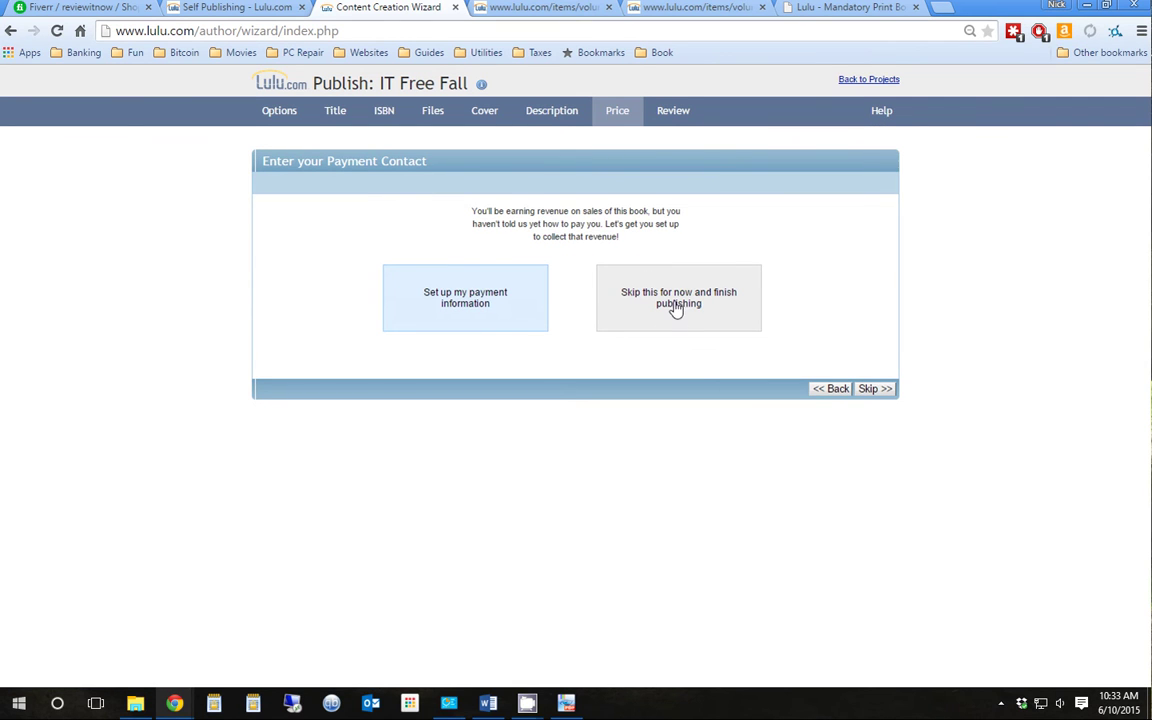
{"action": "left_click", "coordinate": [674, 306]}
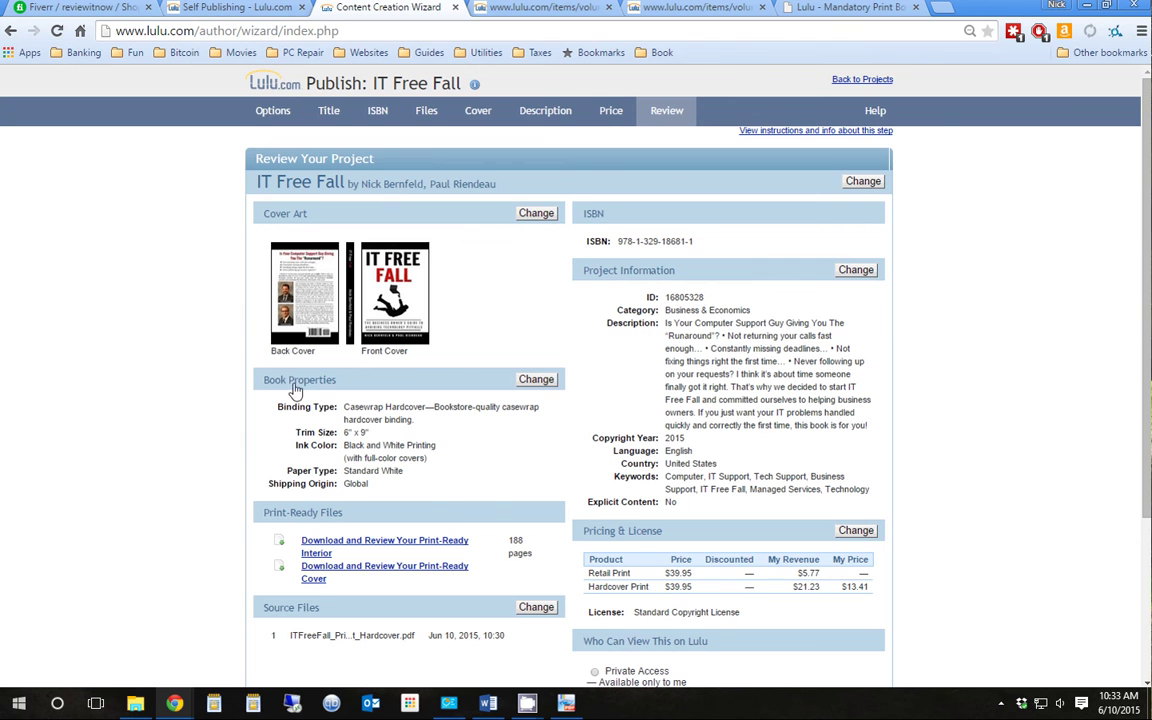
{"action": "scroll", "coordinate": [770, 330], "scroll_direction": "down", "scroll_amount": 2}
{"action": "scroll", "coordinate": [866, 316], "scroll_direction": "down", "scroll_amount": 1}
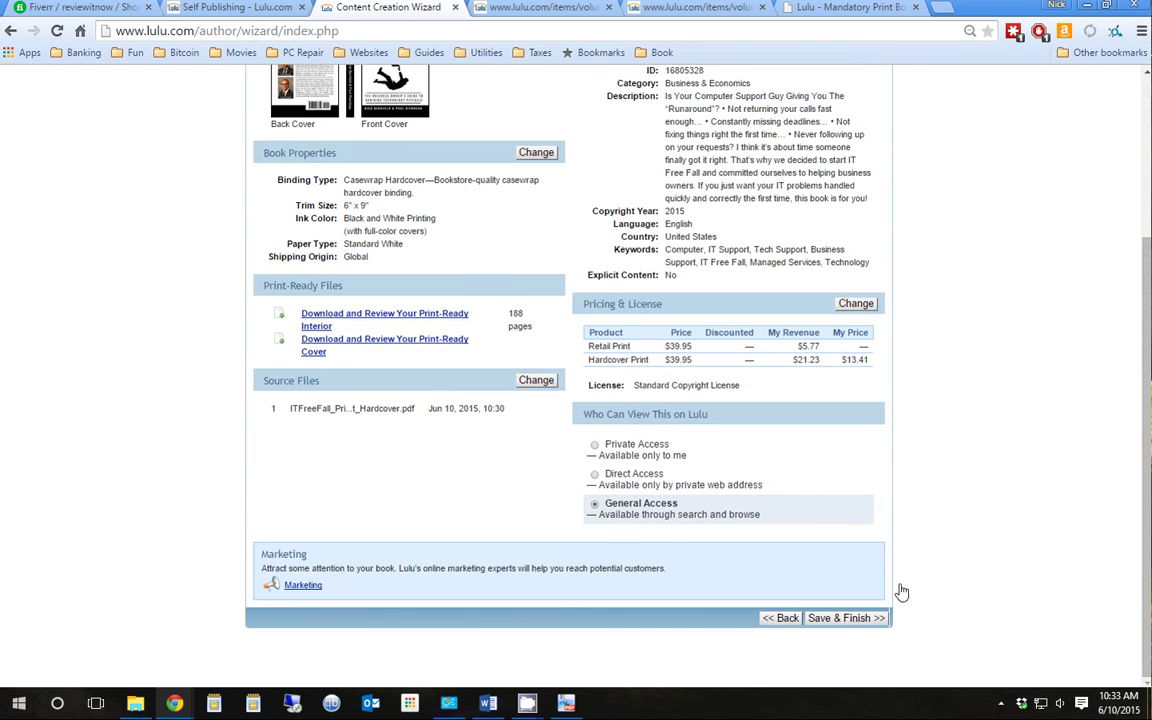
{"action": "left_click", "coordinate": [866, 618]}
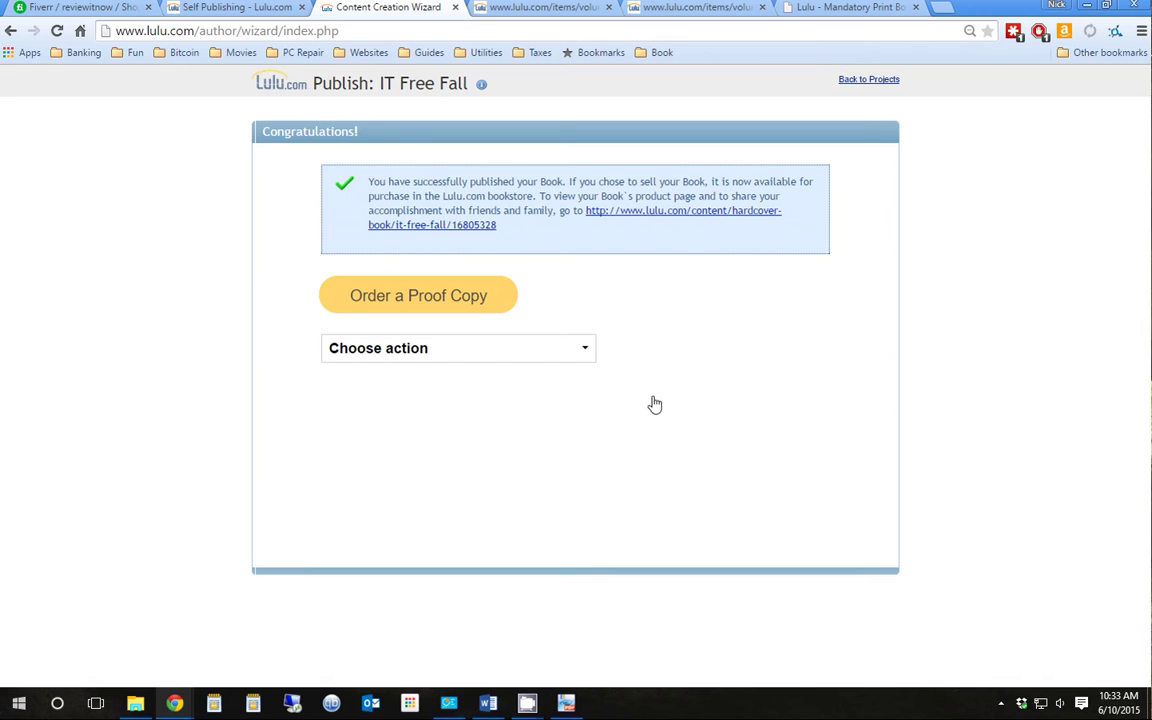
Open Manage your book's distribution, follow the pending actions link, and buy the required proof copy
{"action": "left_click", "coordinate": [588, 350]}
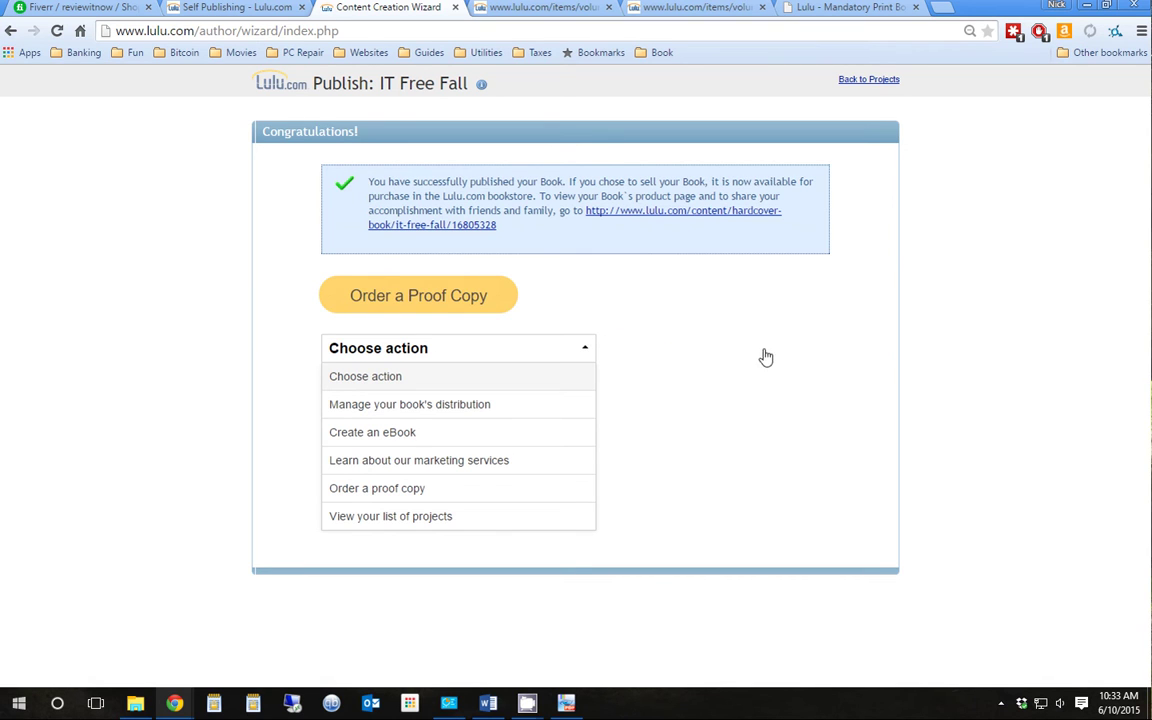
{"action": "left_click", "coordinate": [461, 405]}
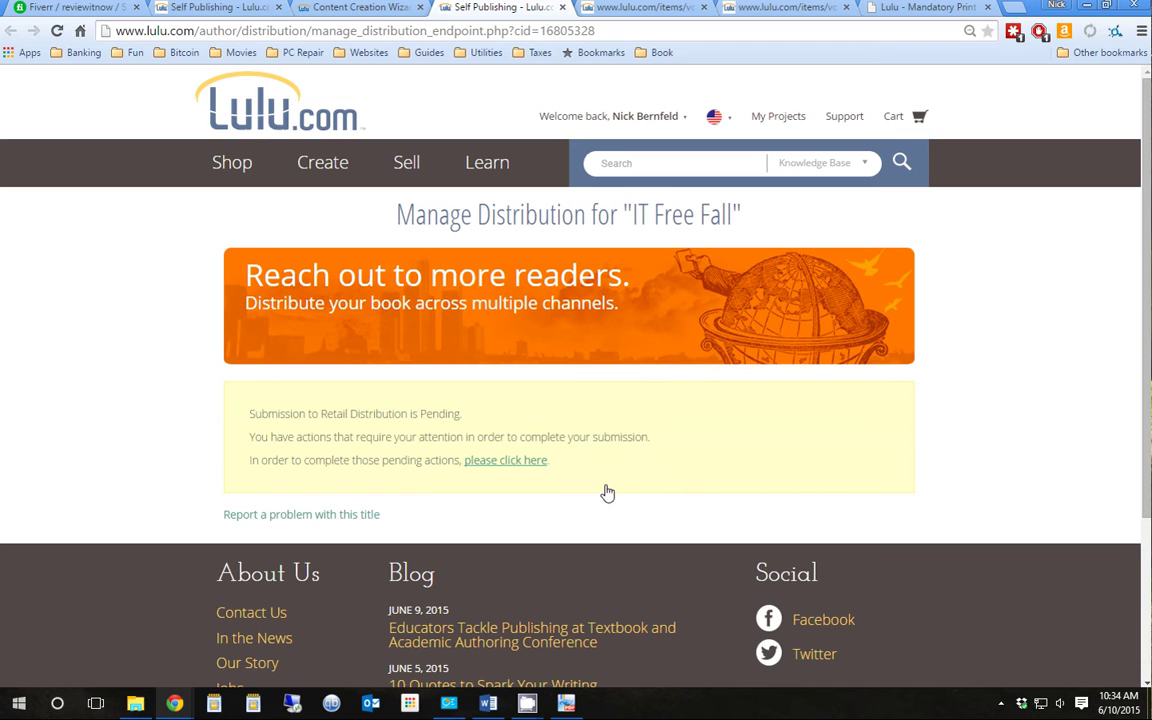
{"action": "left_click", "coordinate": [521, 472]}
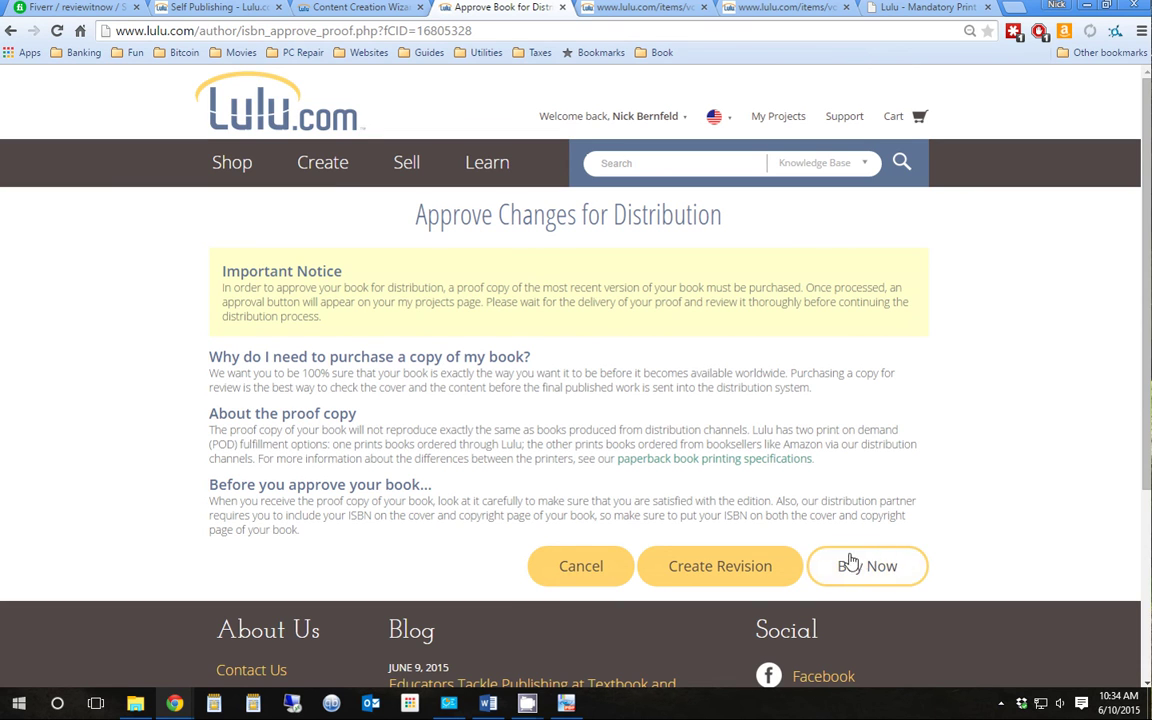
{"action": "left_click", "coordinate": [878, 565]}
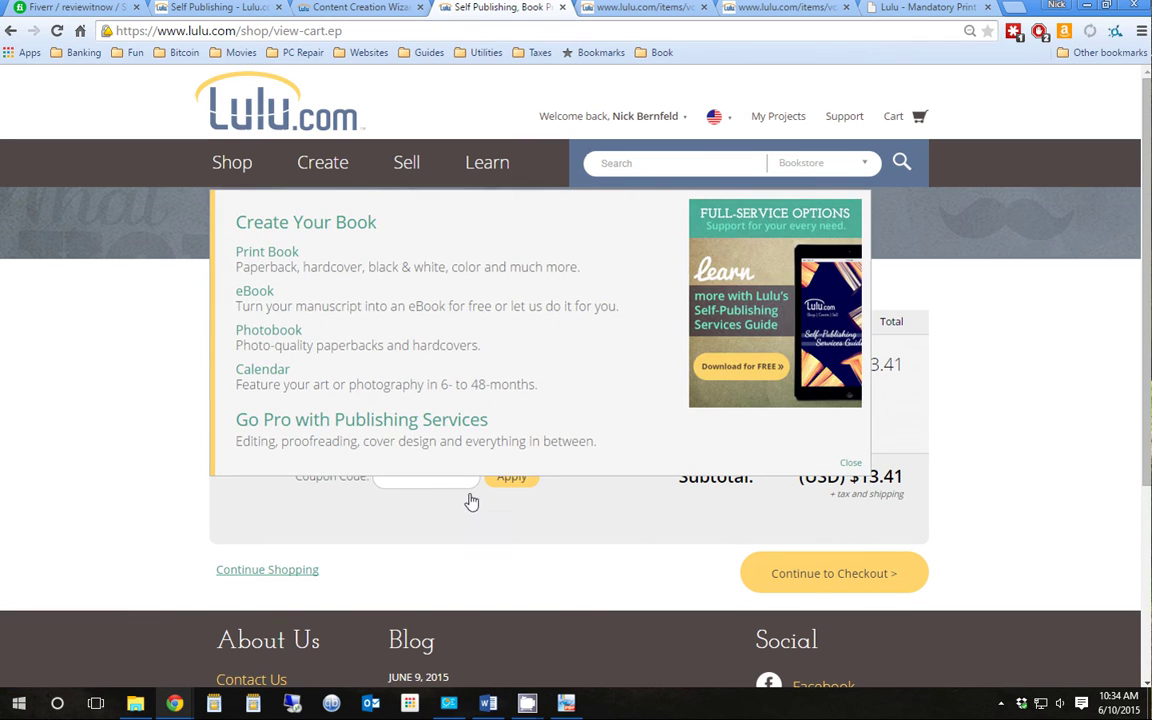
{"action": "left_click", "coordinate": [437, 480]}
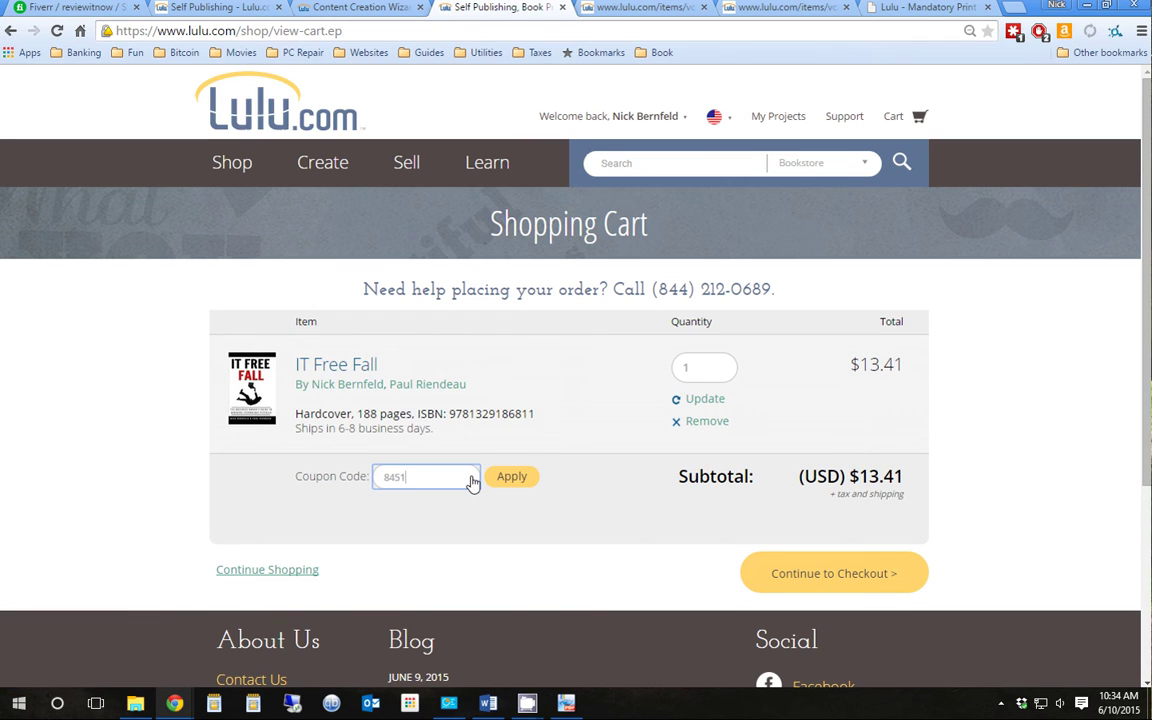
{"action": "double_click", "coordinate": [432, 480]}
{"action": "key", "text": "BackSpace"}
{"action": "key", "text": "Down"}
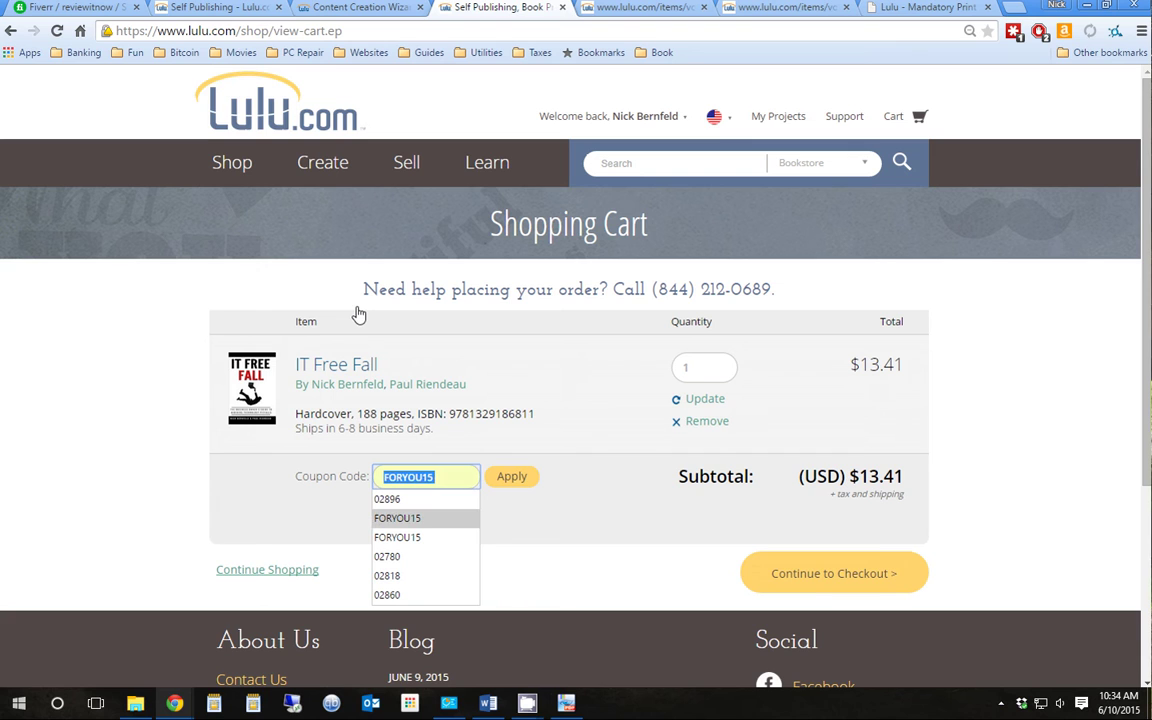
{"action": "left_click", "coordinate": [448, 518]}
{"action": "left_click", "coordinate": [510, 479]}
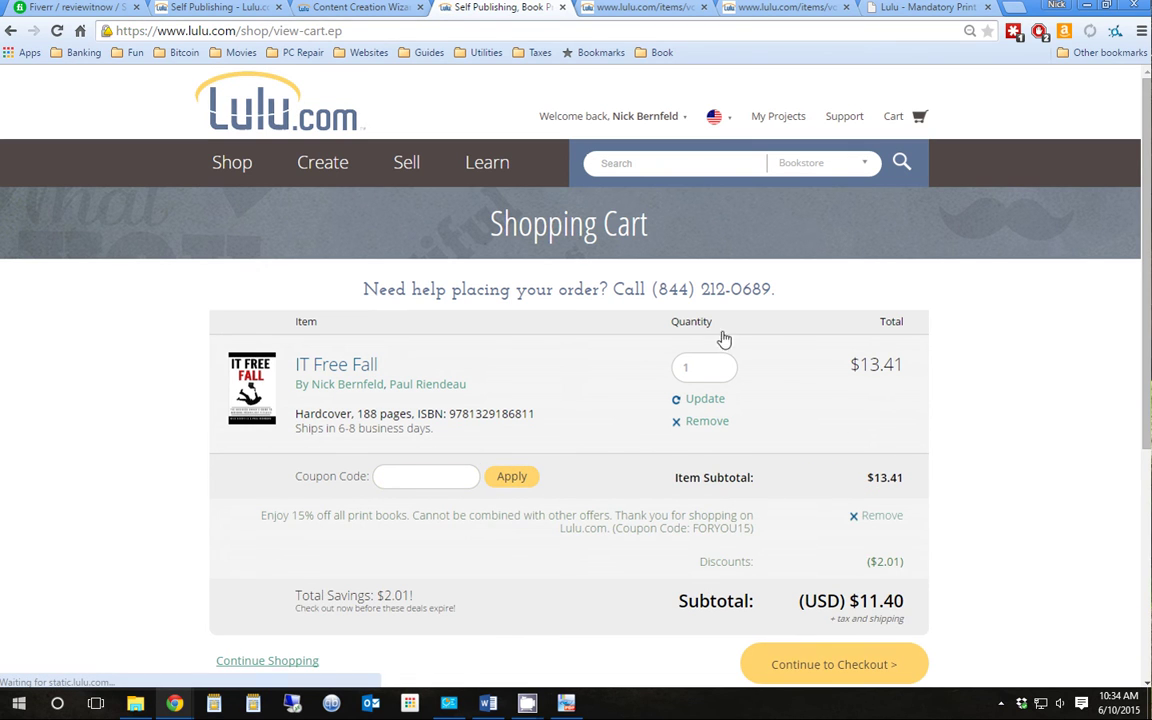
{"action": "scroll", "coordinate": [880, 377], "scroll_direction": "down", "scroll_amount": 1}
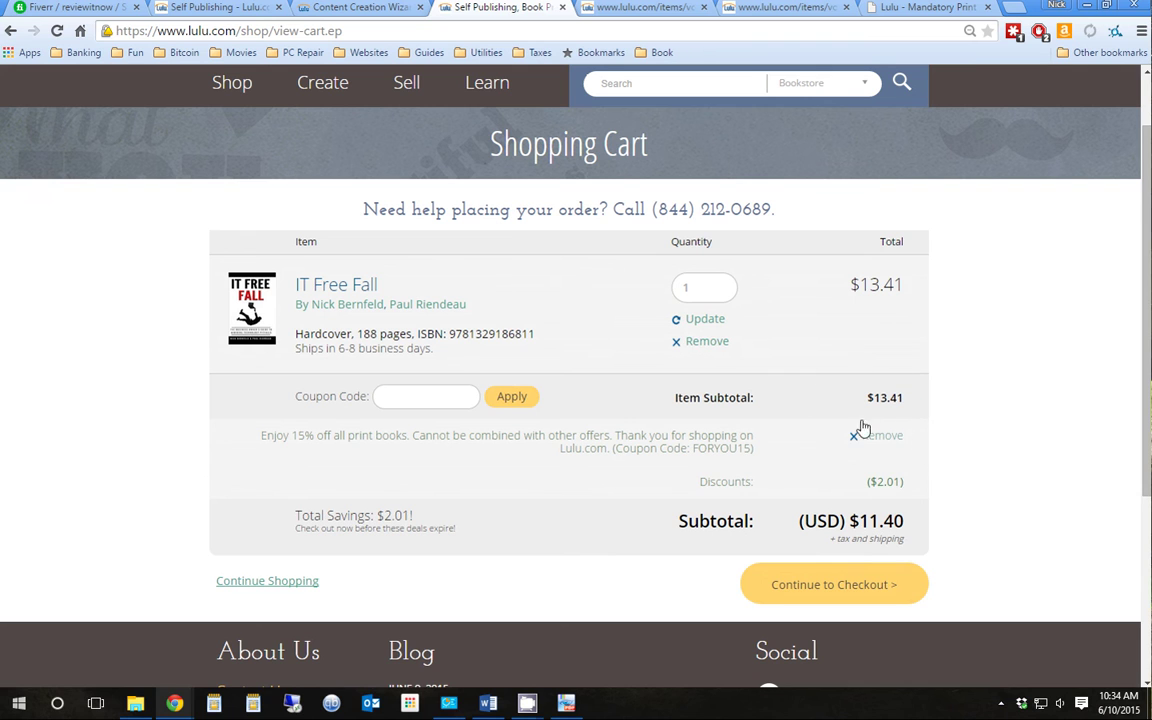
{"action": "scroll", "coordinate": [860, 460], "scroll_direction": "down", "scroll_amount": 1}
{"action": "left_click", "coordinate": [874, 515]}
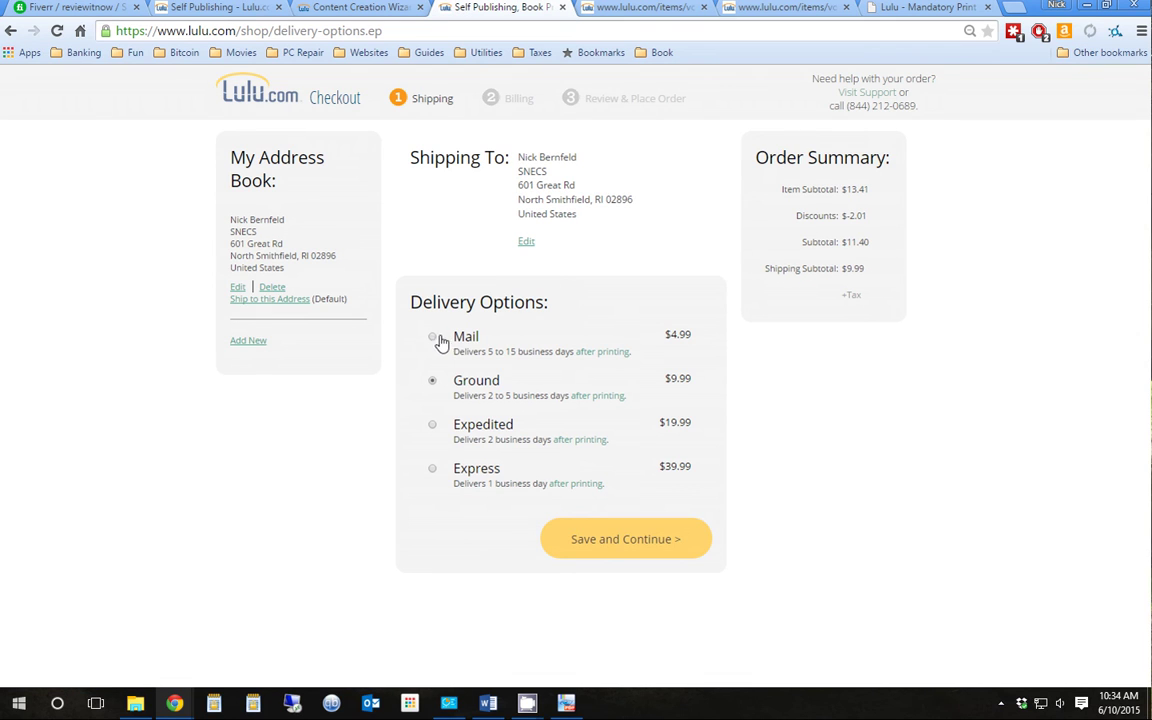
Switch shipping to Mail at $4.99 and confirm the saved card with its security code
{"action": "left_click", "coordinate": [433, 336]}
{"action": "left_click", "coordinate": [669, 555]}
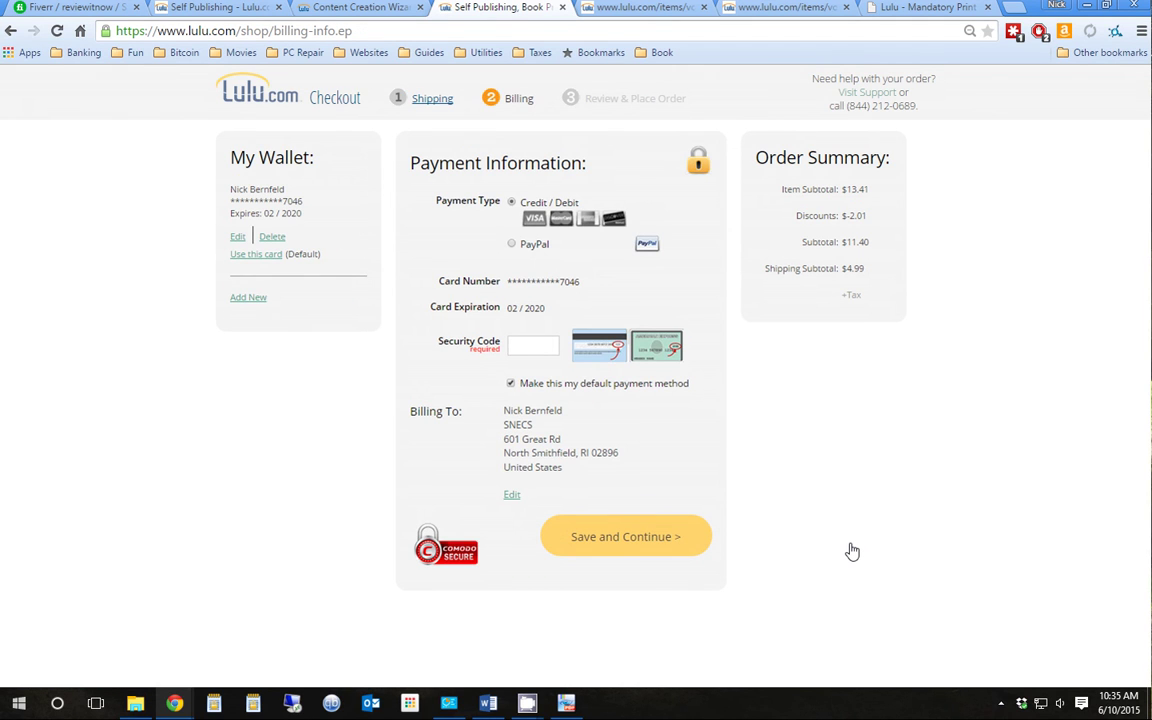
{"action": "left_click", "coordinate": [532, 349]}
{"action": "left_click", "coordinate": [530, 367]}
{"action": "left_click", "coordinate": [661, 538]}
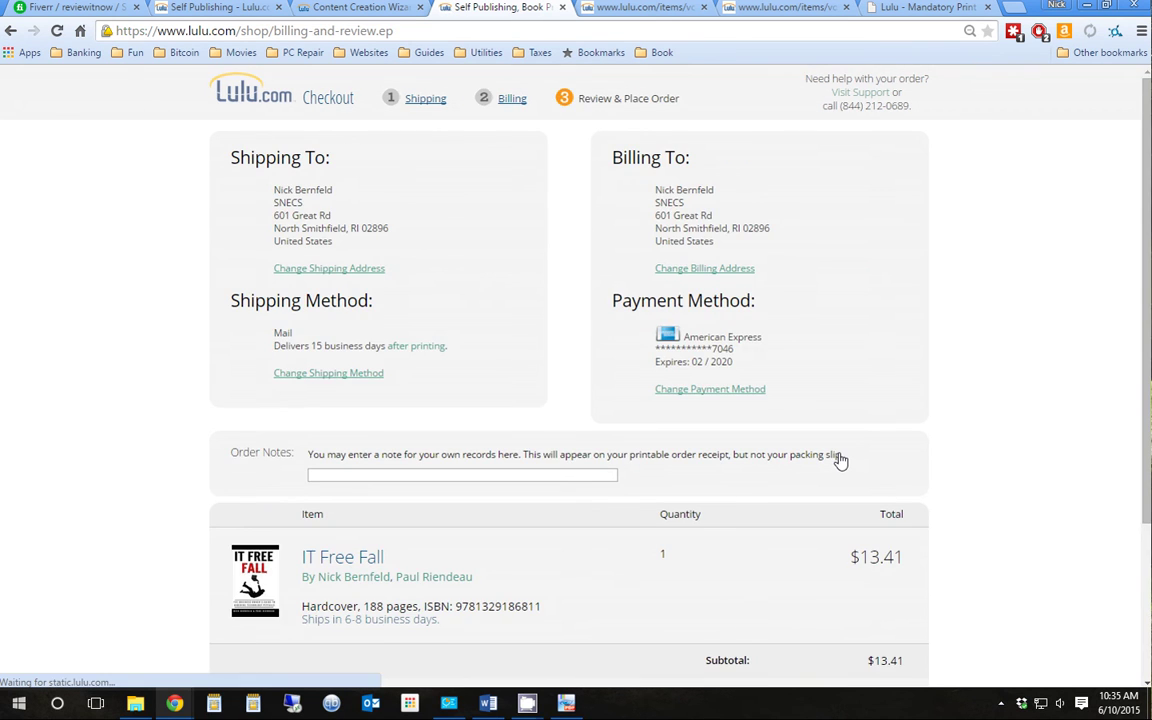
Review the $16.39 order, noting the Mail delivery time estimate
{"action": "scroll", "coordinate": [900, 446], "scroll_direction": "down", "scroll_amount": 3}
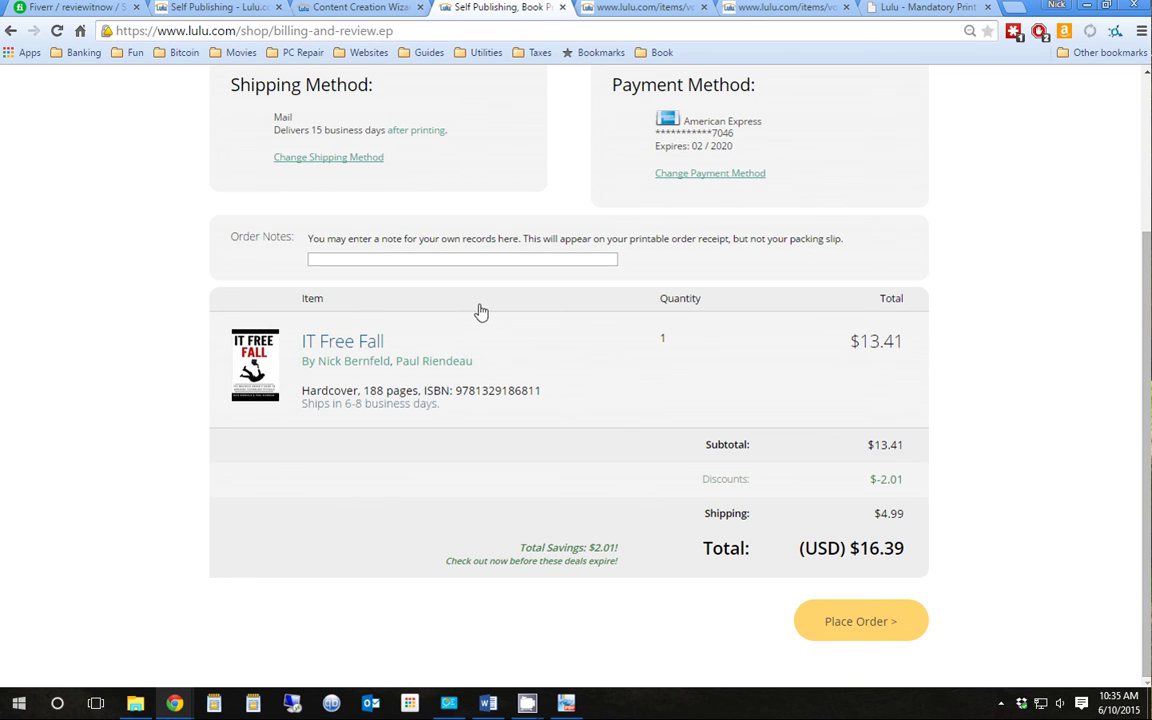
{"action": "left_click_drag", "start_coordinate": [270, 128], "coordinate": [349, 141]}
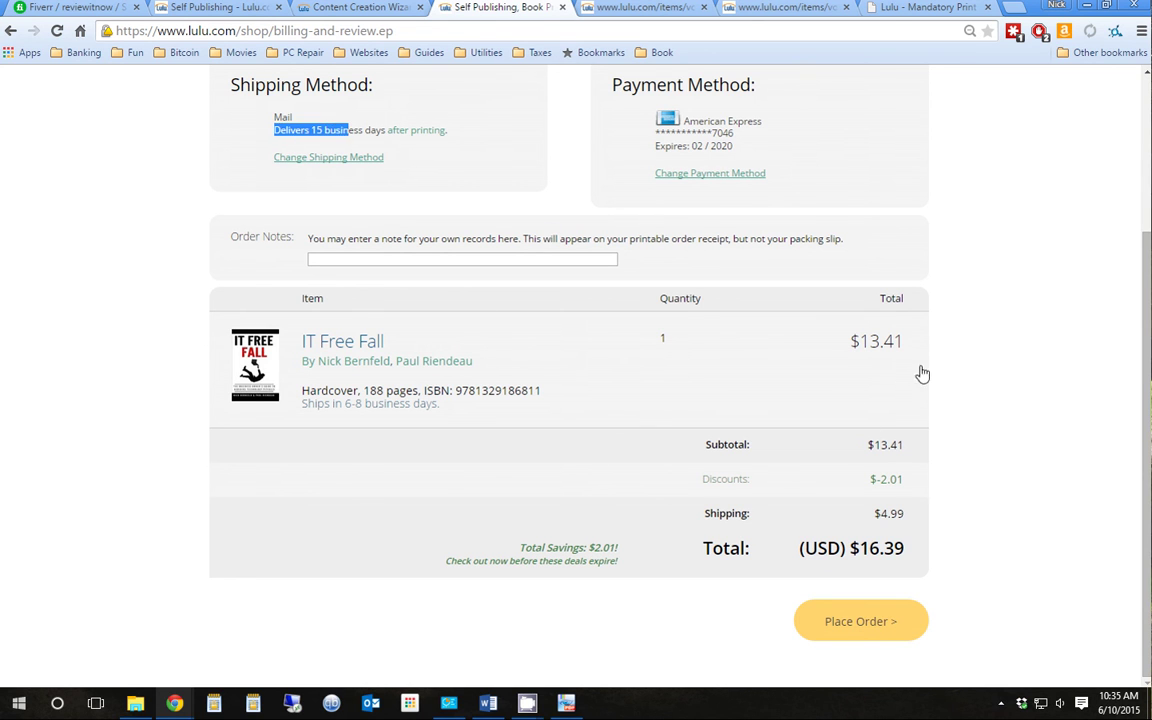
{"action": "scroll", "coordinate": [967, 388], "scroll_direction": "up", "scroll_amount": 3}
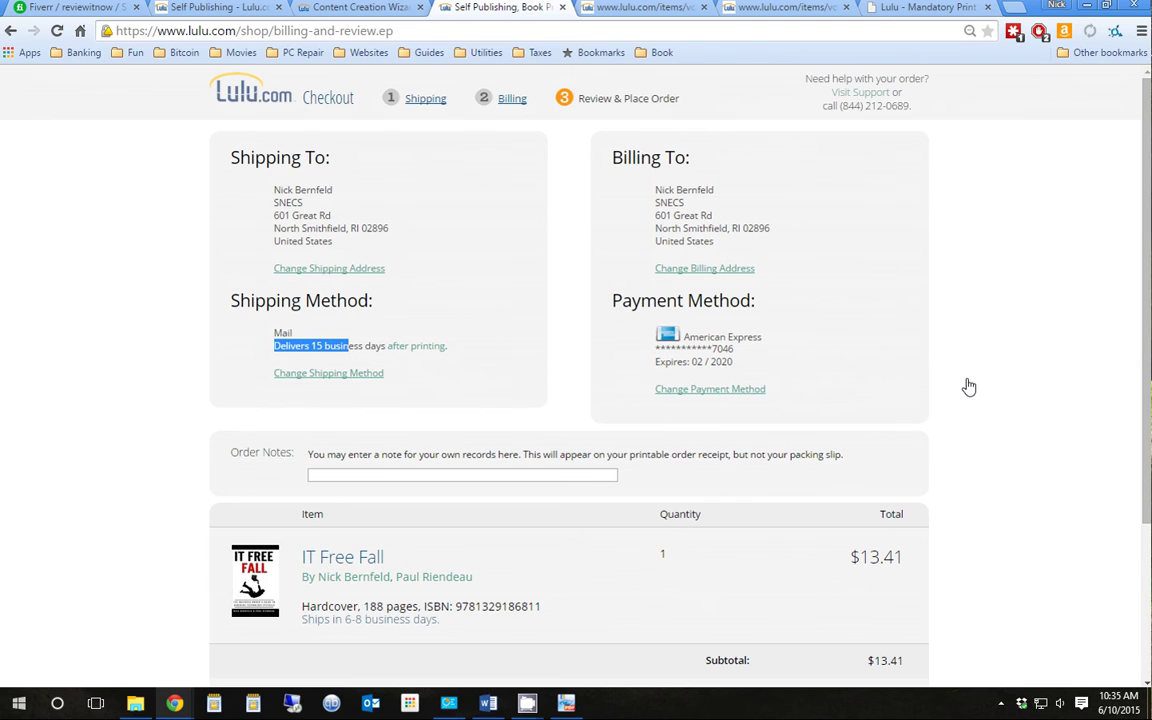
{"action": "scroll", "coordinate": [969, 386], "scroll_direction": "down", "scroll_amount": 3}
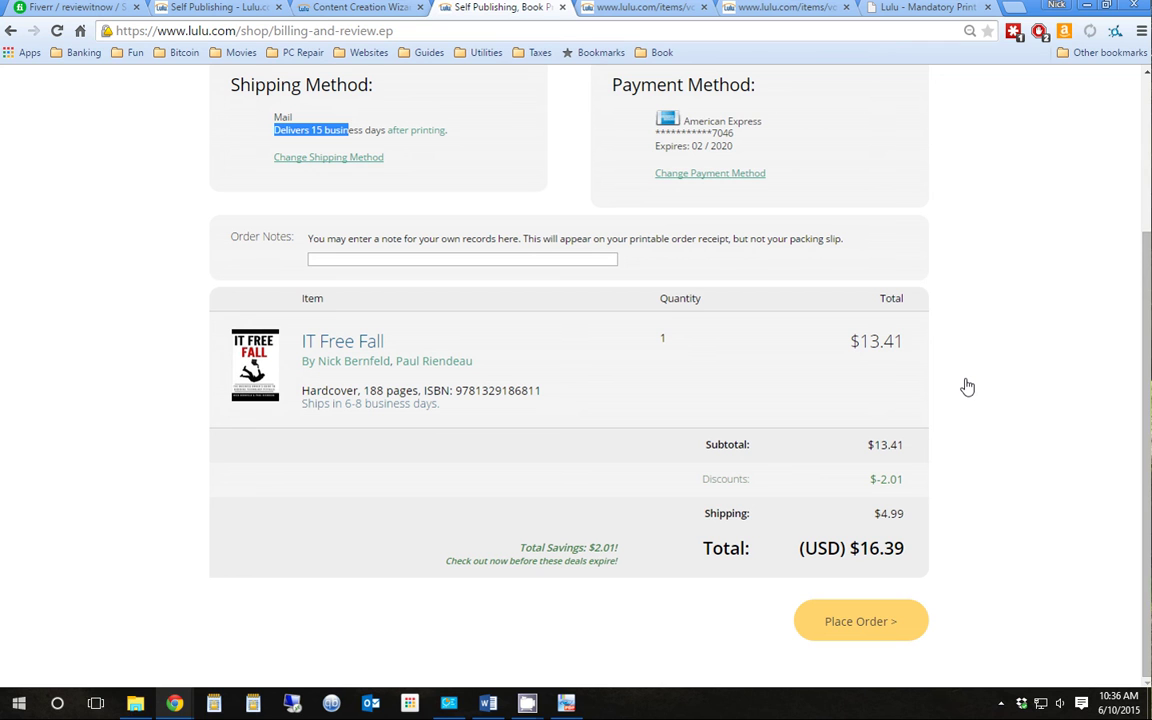
Open fiverr.com in a new browser tab
{"action": "key", "text": "ctrl+t"}
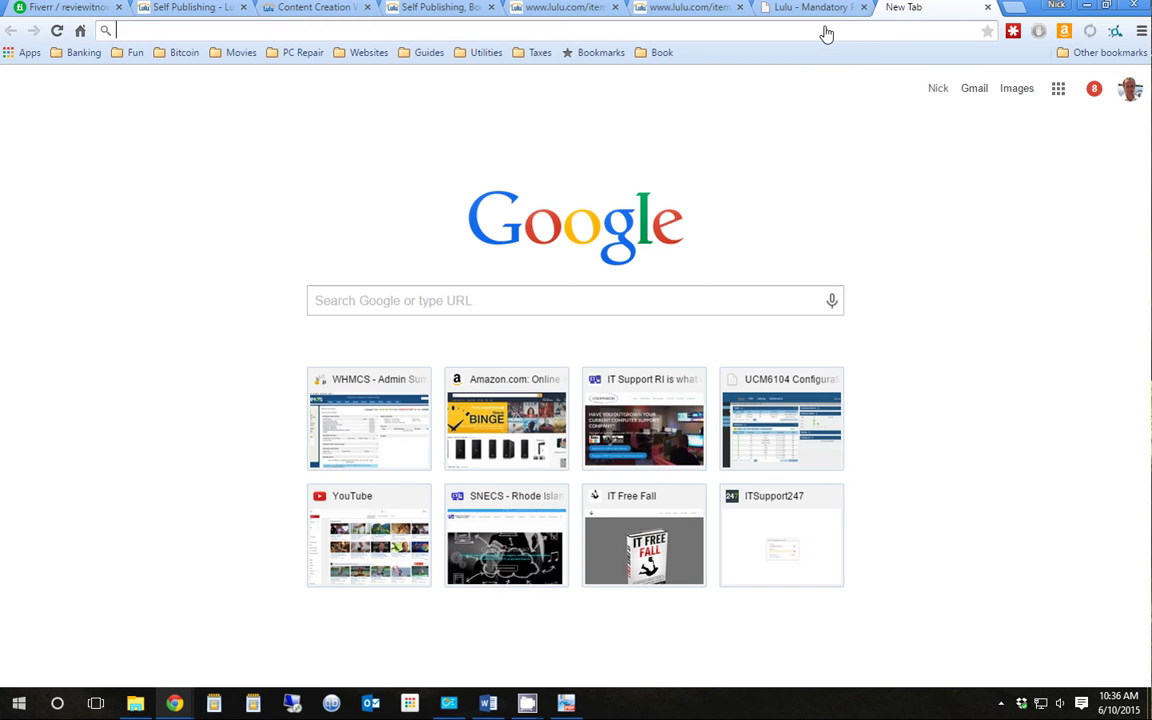
{"action": "type", "text": "fiverr.com"}
{"action": "key", "text": "Return"}
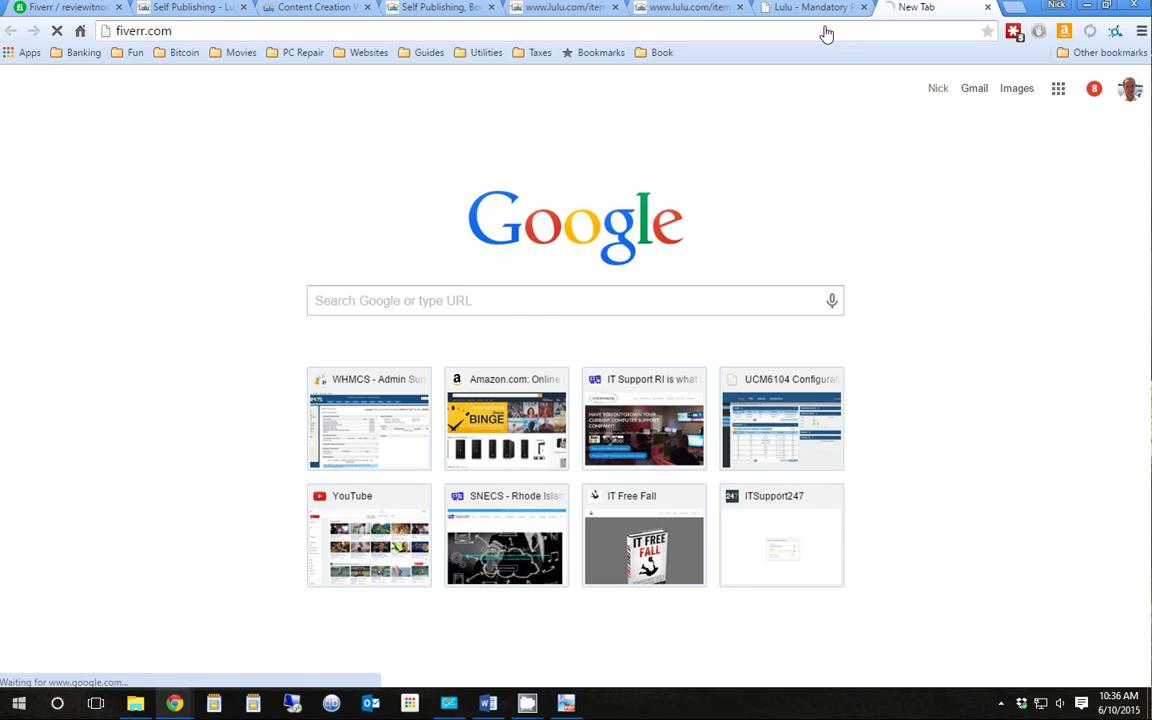
Search Fiverr for 'lulu convert' gigs, then return to the Lulu order review
{"action": "left_click", "coordinate": [553, 186]}
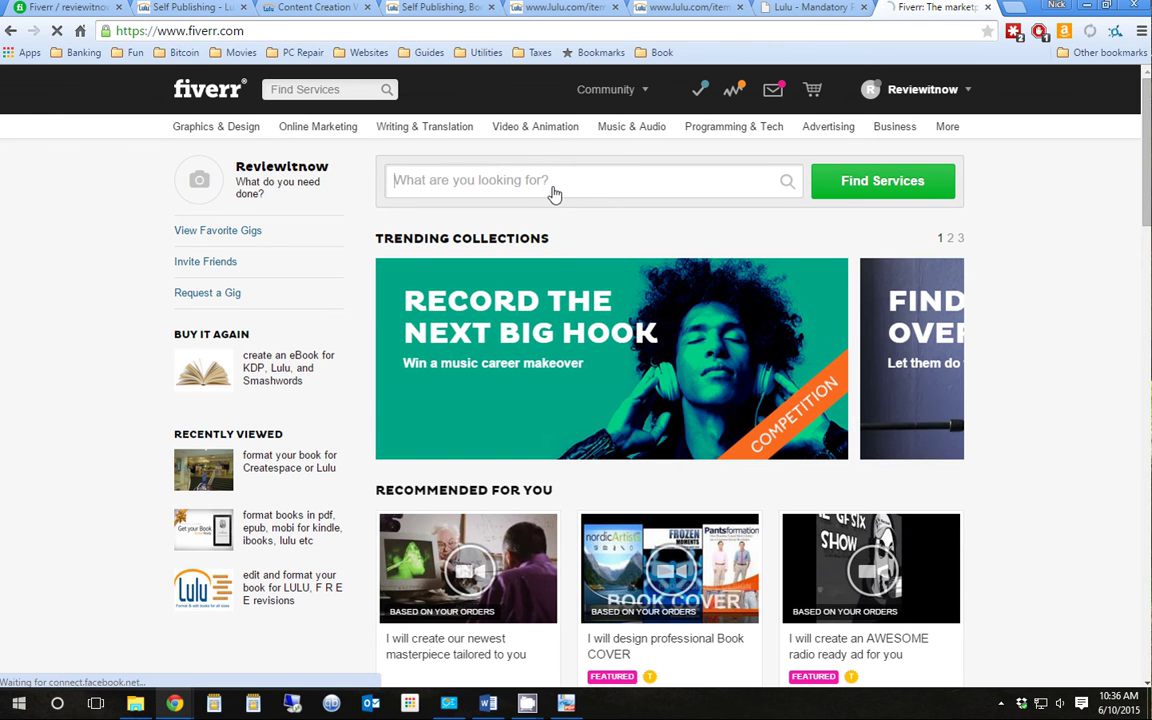
{"action": "type", "text": "lulu "}
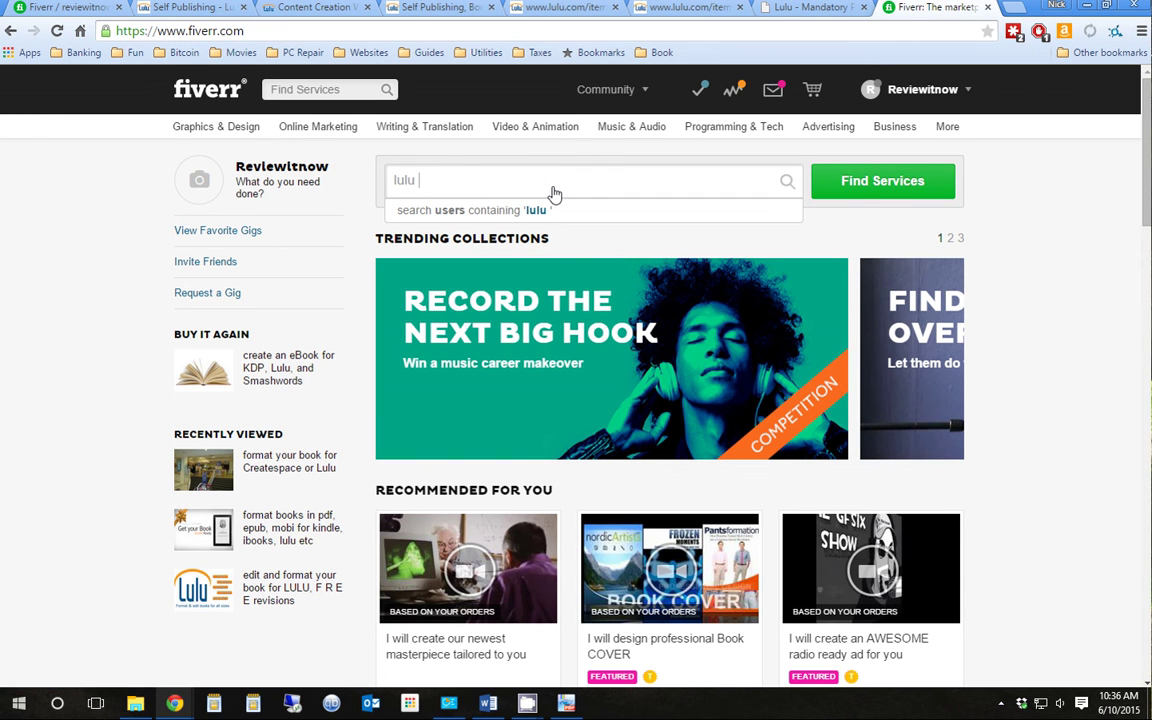
{"action": "type", "text": "convert"}
{"action": "key", "text": "Return"}
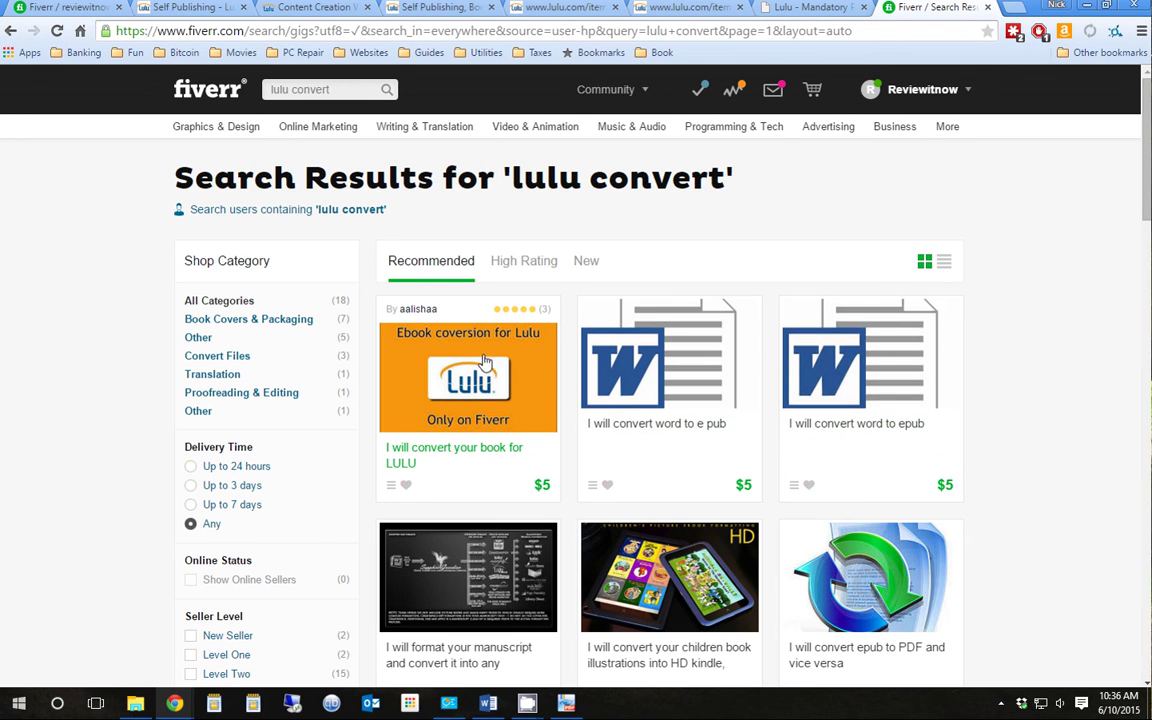
{"action": "scroll", "coordinate": [543, 362], "scroll_direction": "down", "scroll_amount": 1}
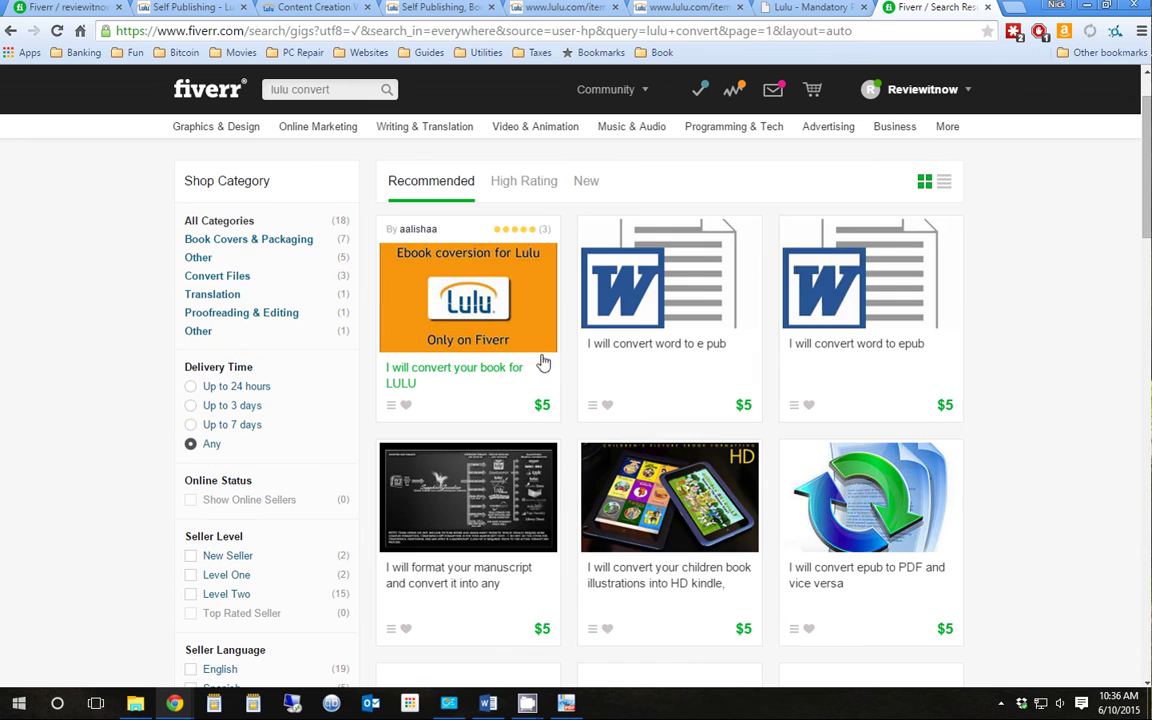
{"action": "scroll", "coordinate": [825, 500], "scroll_direction": "down", "scroll_amount": 3}
{"action": "scroll", "coordinate": [825, 481], "scroll_direction": "up", "scroll_amount": 3}
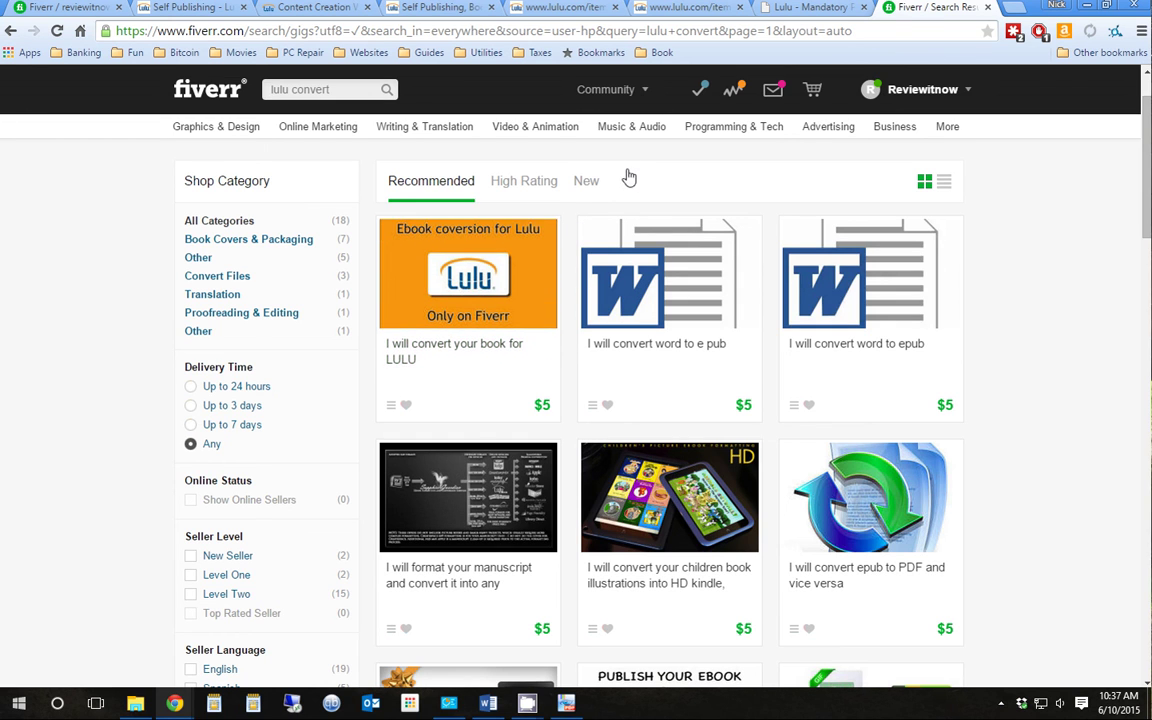
{"action": "left_click", "coordinate": [562, 8]}
Go back to the Lulu order review showing the IT Free Fall hardcover proof at $16.39
{"action": "left_click", "coordinate": [432, 8]}
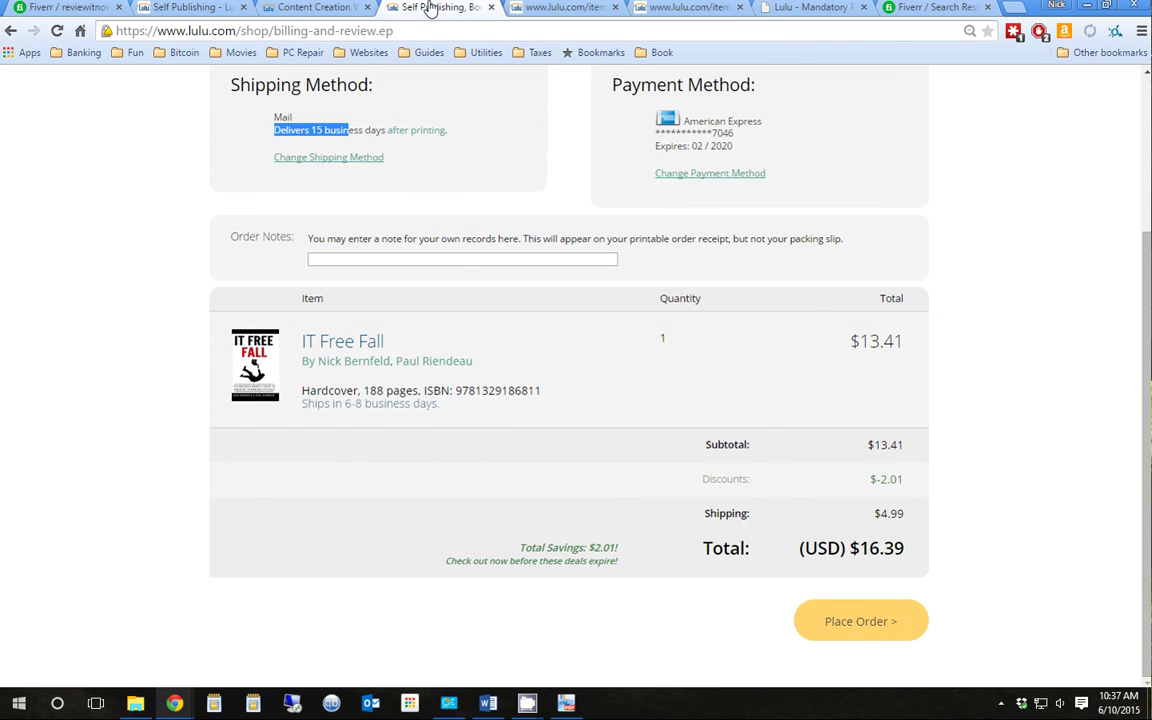